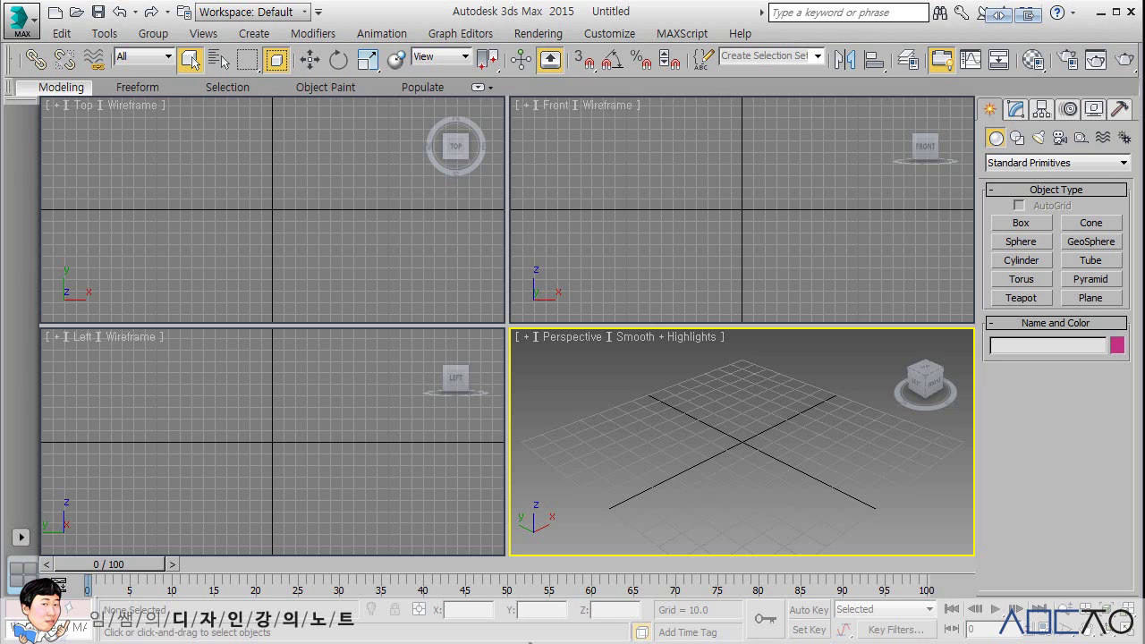
- Create a box about 77 long, 85 wide and 19 high near the origin in the Top viewport
{"action": "left_click", "coordinate": [1021, 223]}
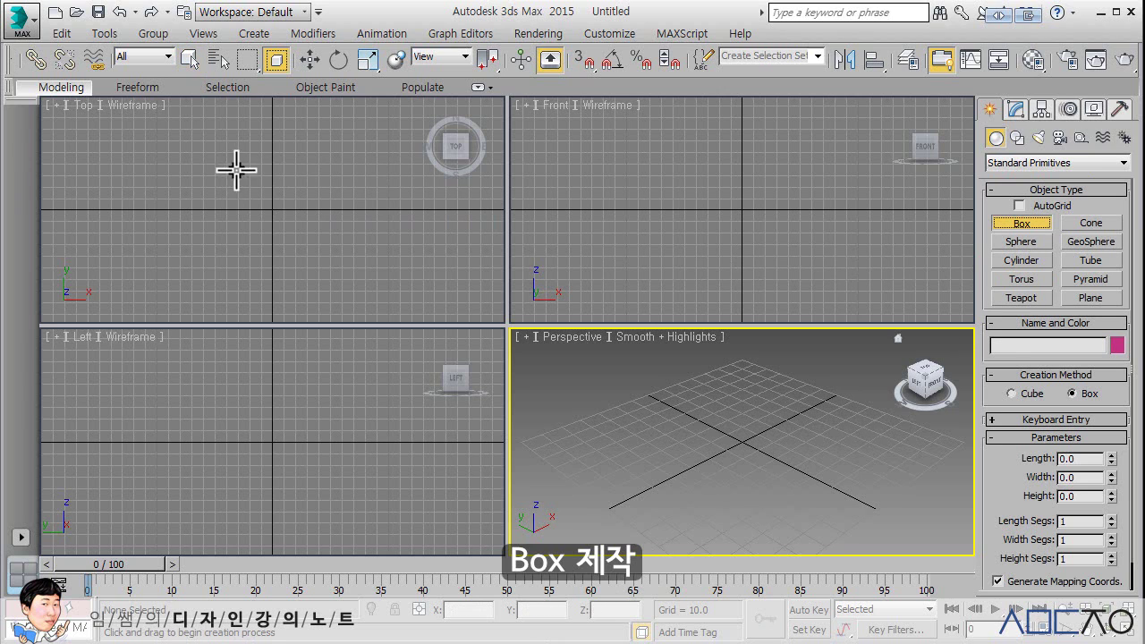
{"action": "left_click_drag", "start_coordinate": [234, 168], "coordinate": [331, 257]}
{"action": "left_click", "coordinate": [321, 224]}
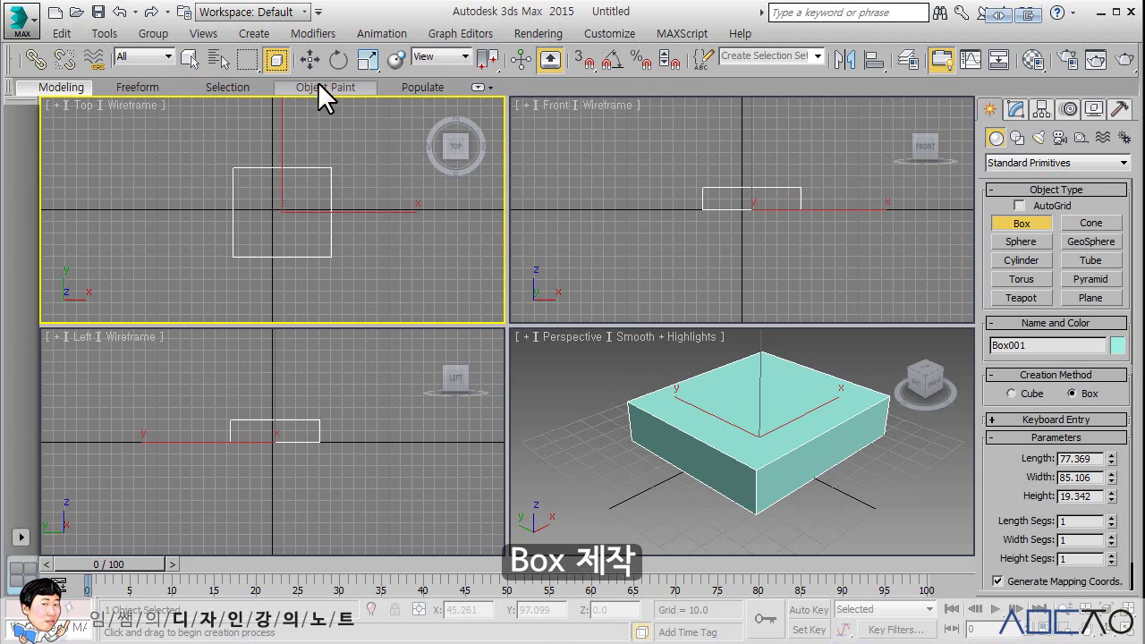
- Move the box to the origin by setting its X and Y position to 0
{"action": "left_click", "coordinate": [311, 59]}
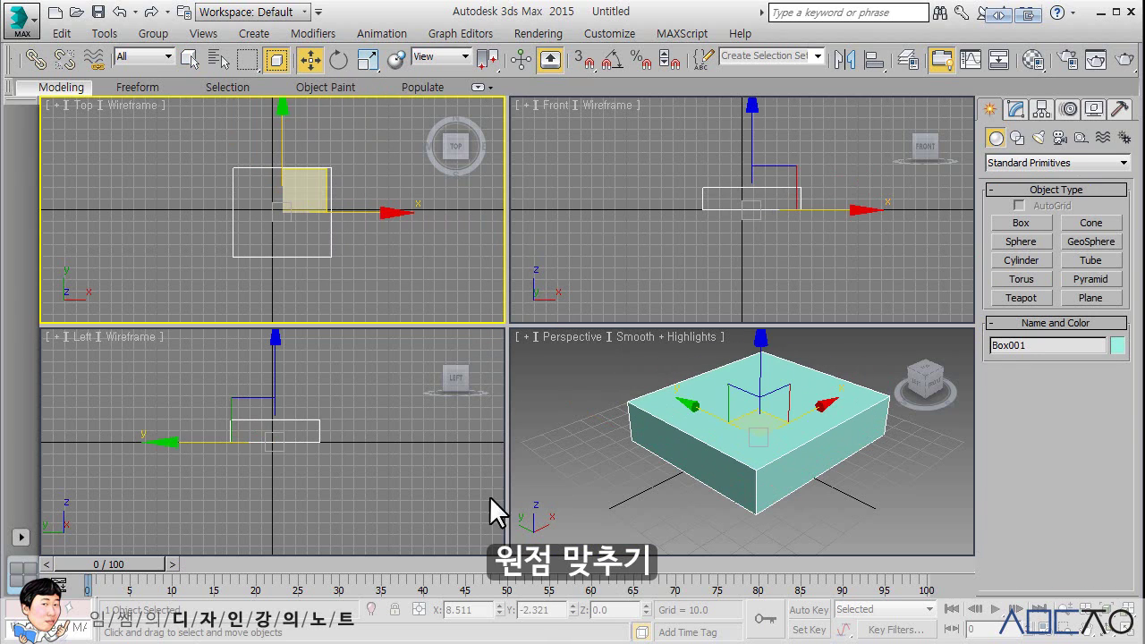
{"action": "double_click", "coordinate": [475, 609]}
{"action": "type", "text": "0"}
{"action": "key", "text": "Tab"}
{"action": "type", "text": "0"}
{"action": "key", "text": "Tab"}
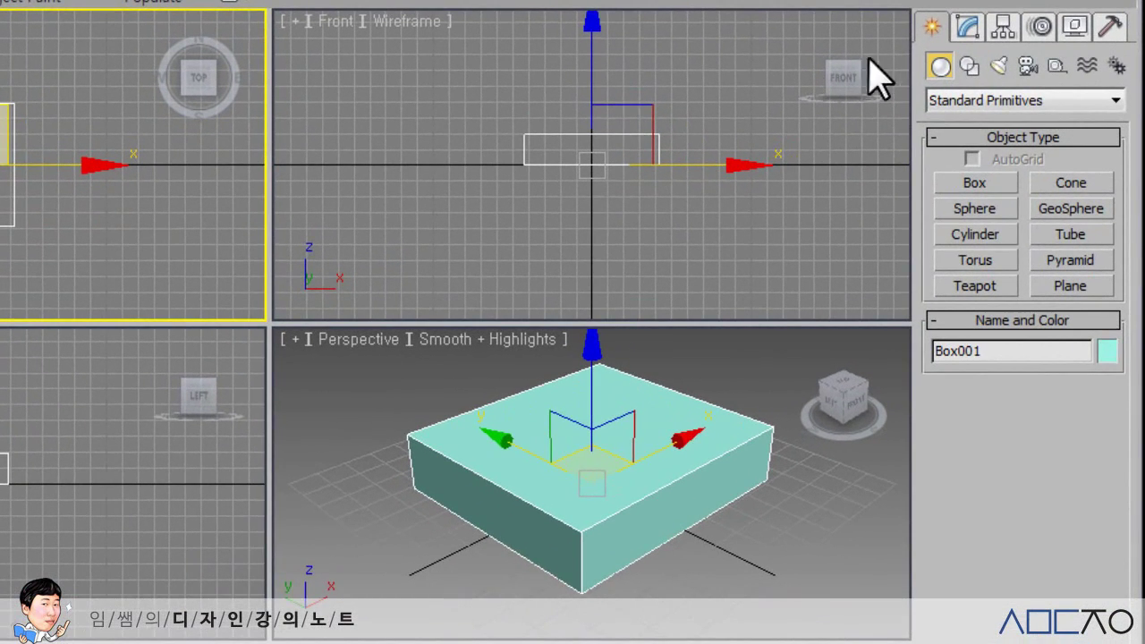
- Set the box's length and width to 100 and its height to 20
{"action": "left_click", "coordinate": [967, 29]}
{"action": "left_click_drag", "start_coordinate": [1080, 374], "coordinate": [913, 376]}
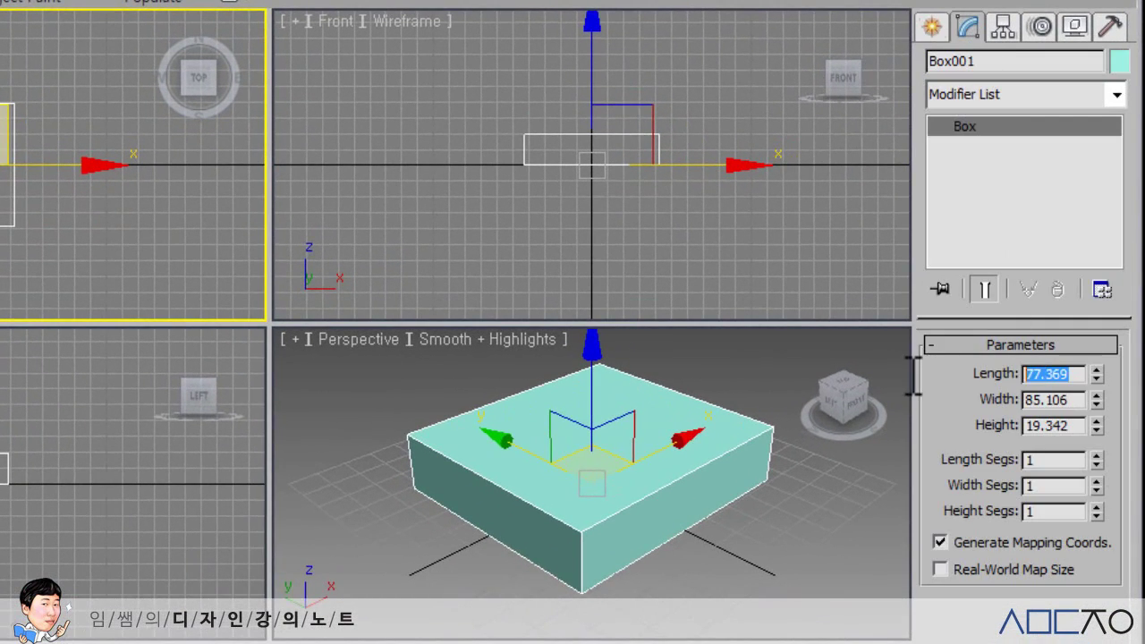
{"action": "type", "text": "100"}
{"action": "key", "text": "Tab"}
{"action": "type", "text": "100"}
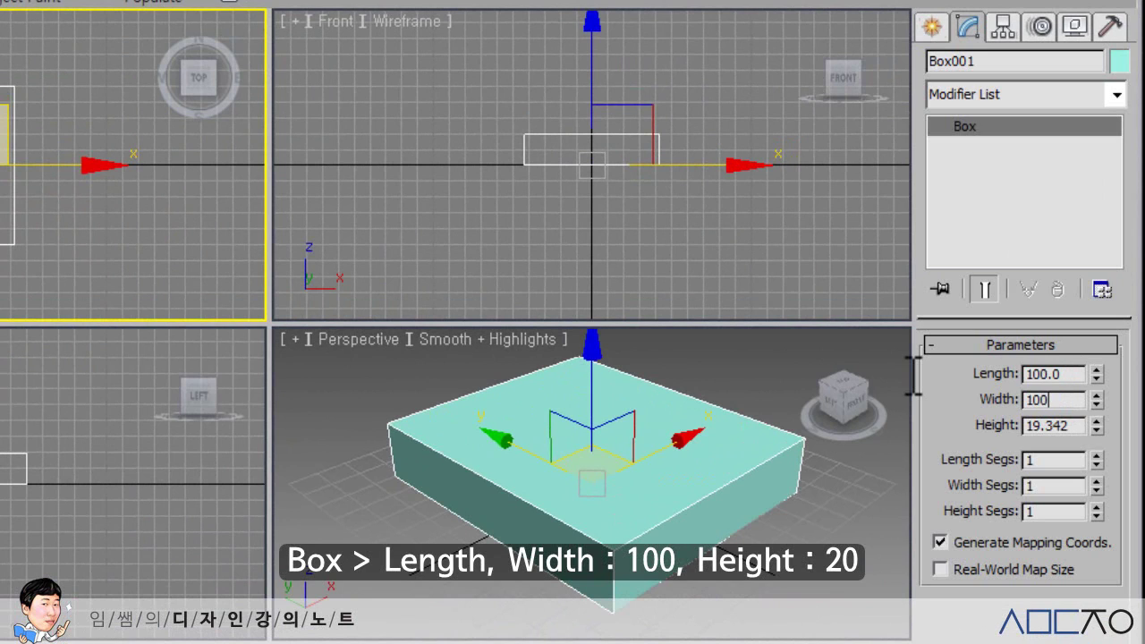
{"action": "key", "text": "Tab"}
{"action": "type", "text": "20"}
{"action": "key", "text": "Return"}
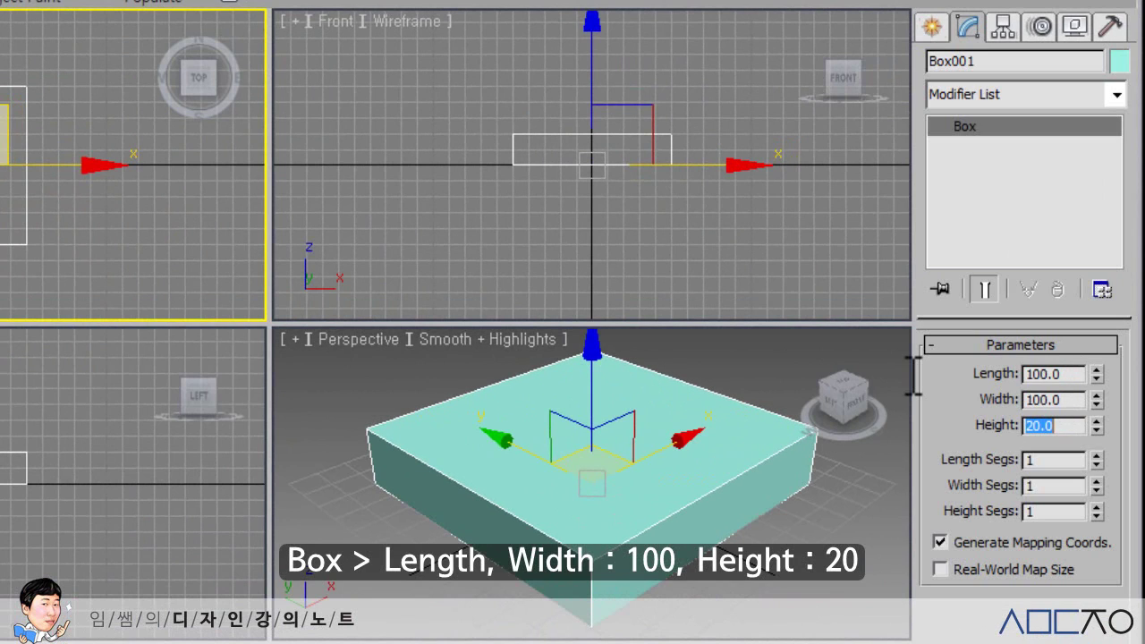
- Divide the box into 7 length segments, 9 width segments and 1 height segment
{"action": "left_click_drag", "start_coordinate": [1073, 460], "coordinate": [956, 460]}
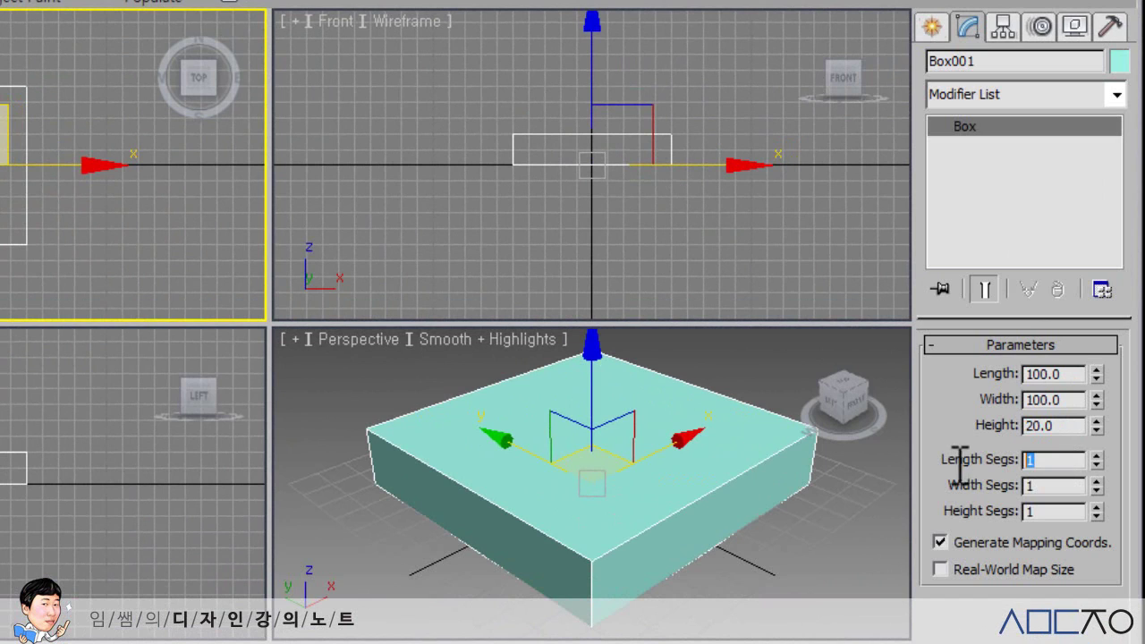
{"action": "type", "text": "7"}
{"action": "key", "text": "Tab"}
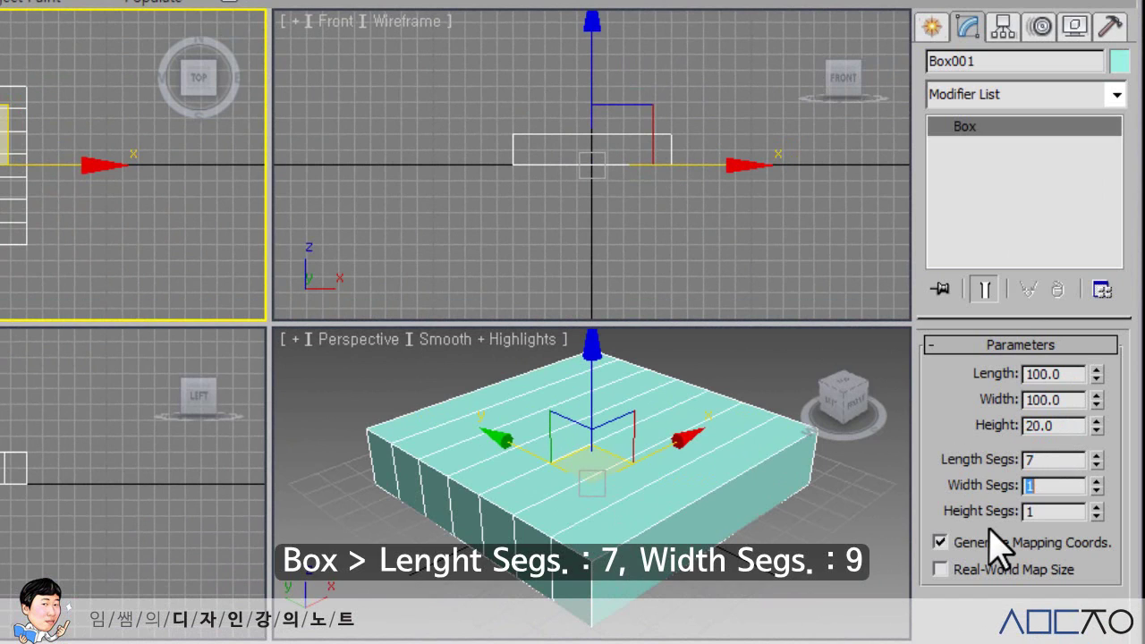
{"action": "type", "text": "9"}
{"action": "key", "text": "Tab"}
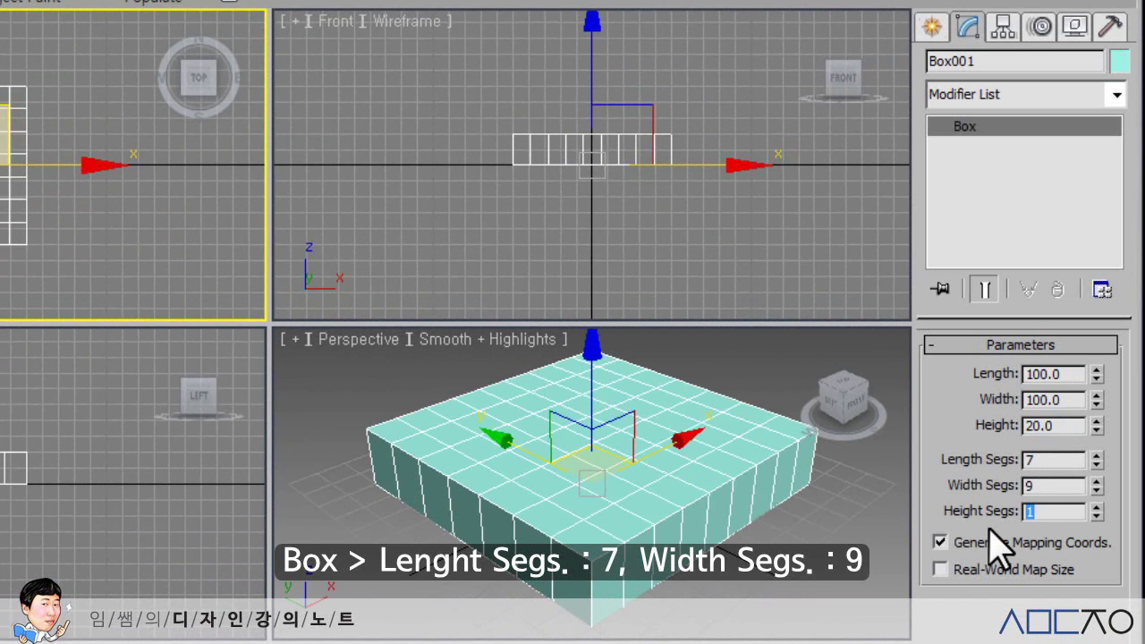
{"action": "type", "text": "1"}
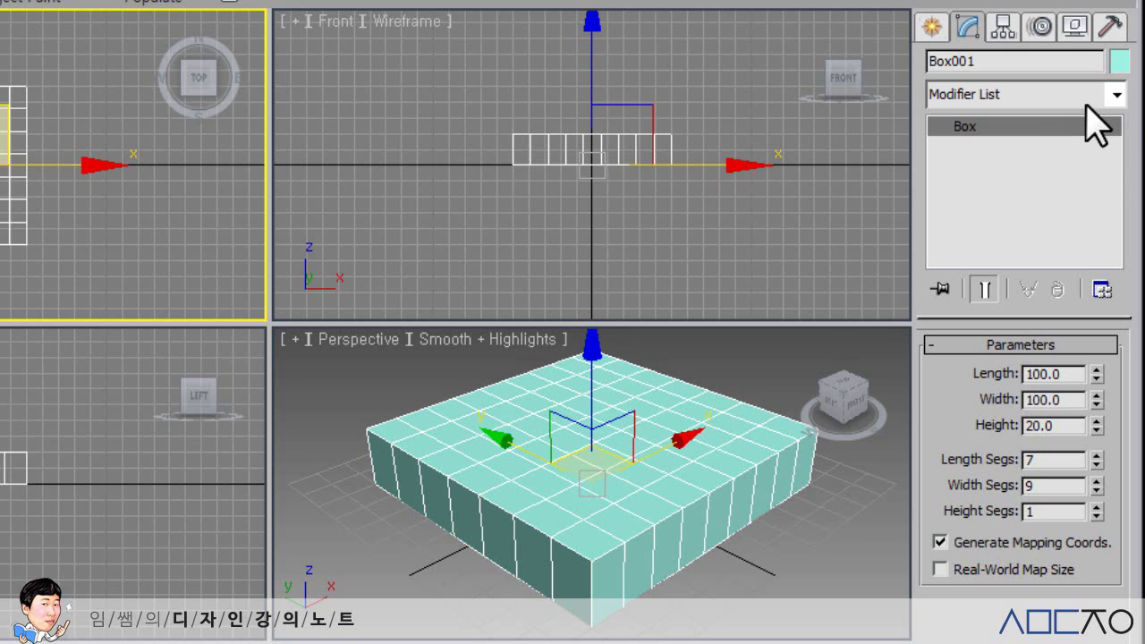
- Apply an Edit Poly modifier to the box and remove it from the modifier stack again
{"action": "left_click", "coordinate": [1116, 93]}
{"action": "left_click_drag", "start_coordinate": [1115, 153], "coordinate": [1118, 315]}
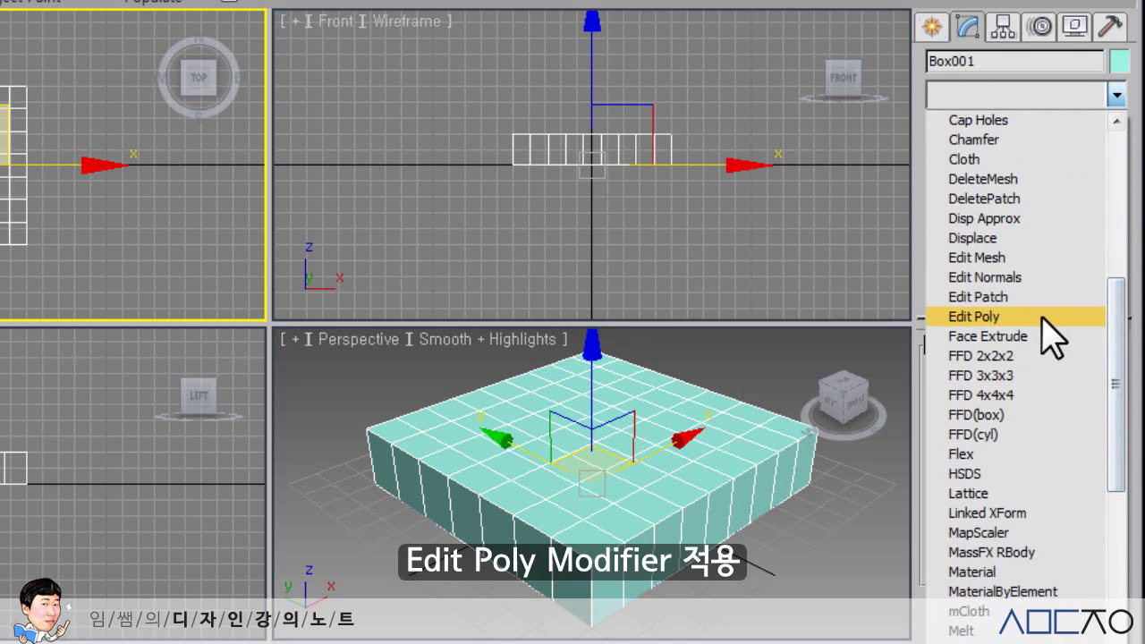
{"action": "left_click", "coordinate": [1106, 317]}
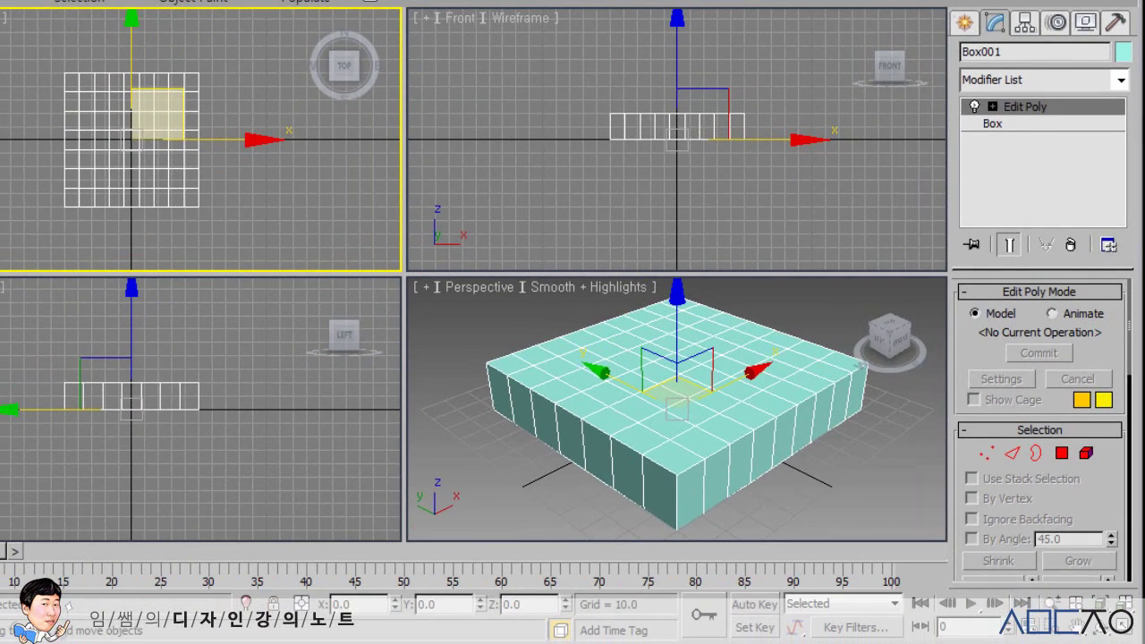
{"action": "left_click", "coordinate": [1072, 247]}
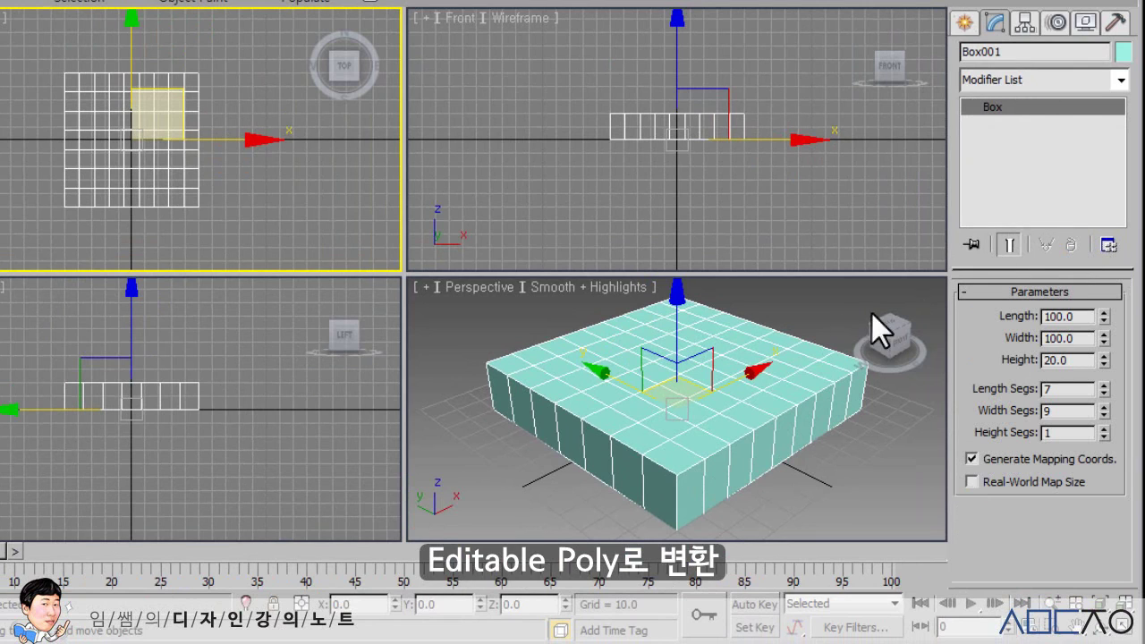
- Convert the box to an Editable Poly
{"action": "right_click", "coordinate": [692, 412]}
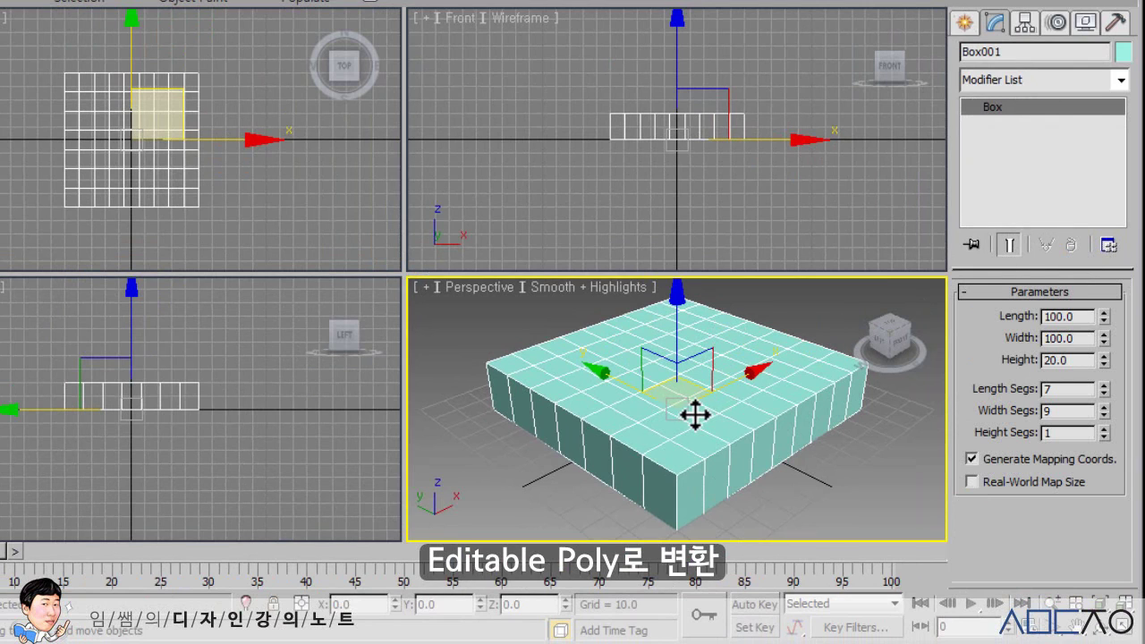
{"action": "right_click", "coordinate": [694, 411]}
{"action": "mouse_move", "coordinate": [788, 618]}
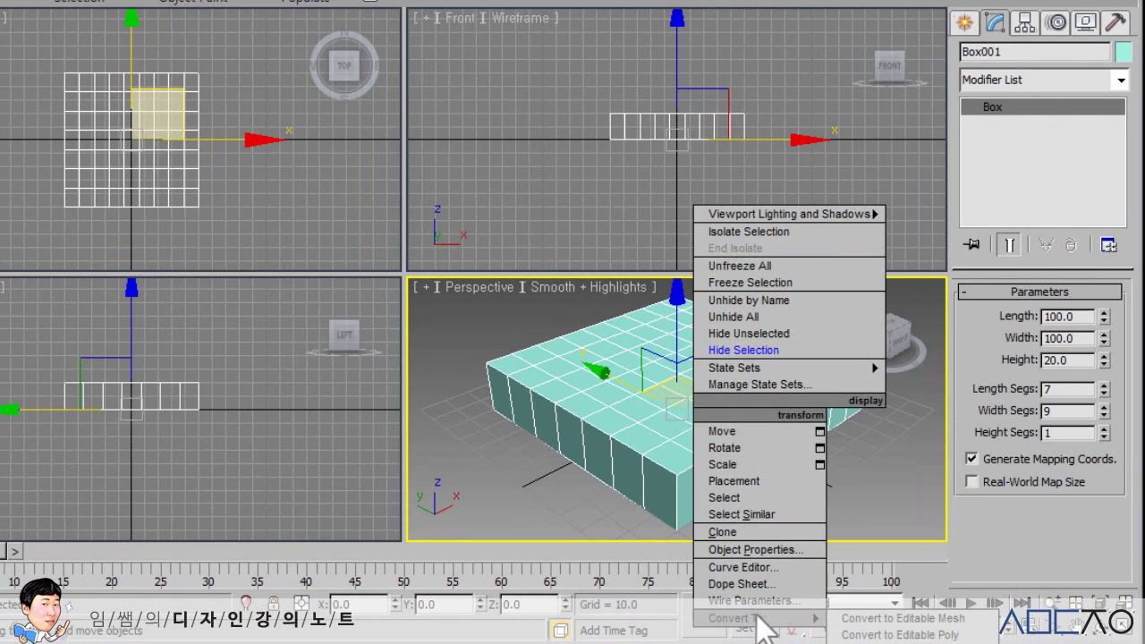
{"action": "left_click", "coordinate": [918, 636]}
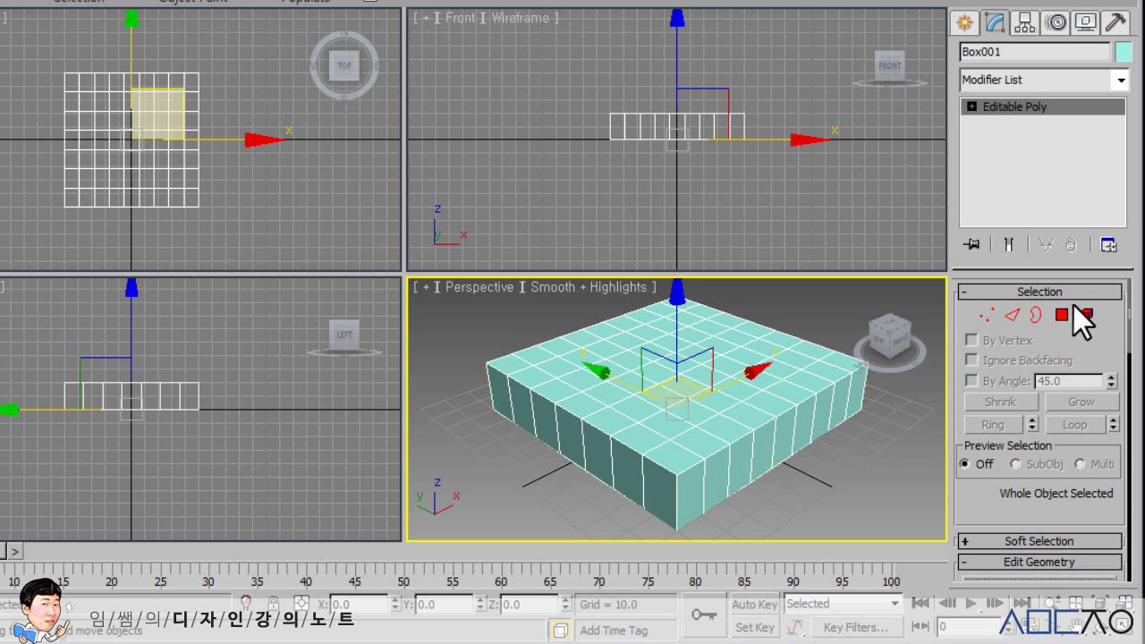
- Try the Vertex, Edge and Border sub-object levels by picking on the box's top face at each level
{"action": "left_click", "coordinate": [972, 107]}
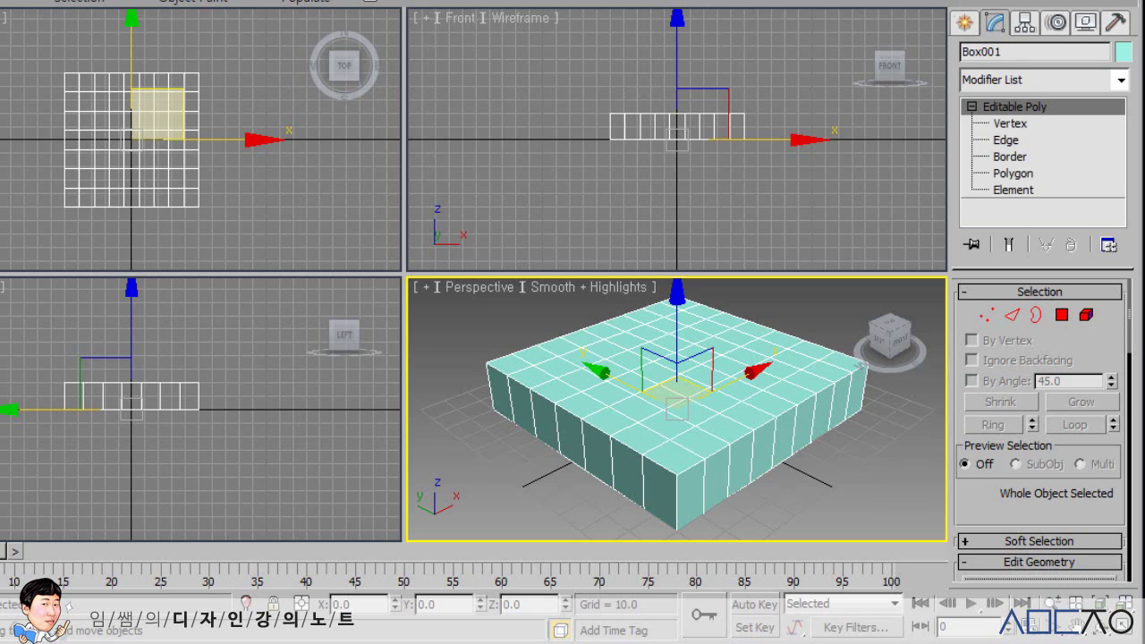
{"action": "left_click", "coordinate": [1009, 123]}
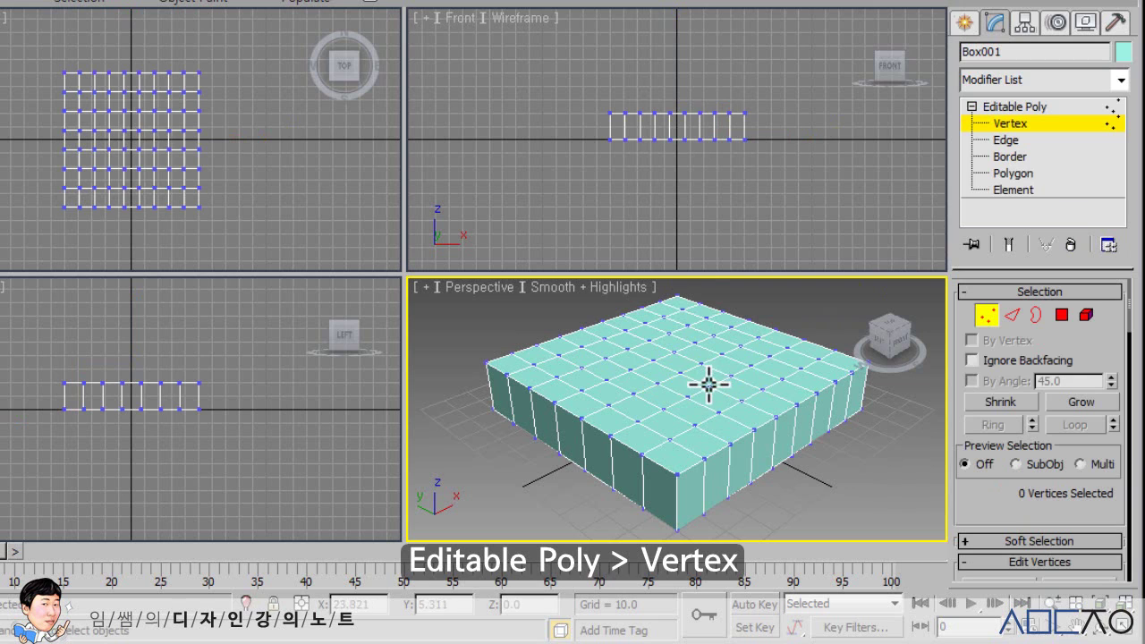
{"action": "left_click", "coordinate": [686, 399]}
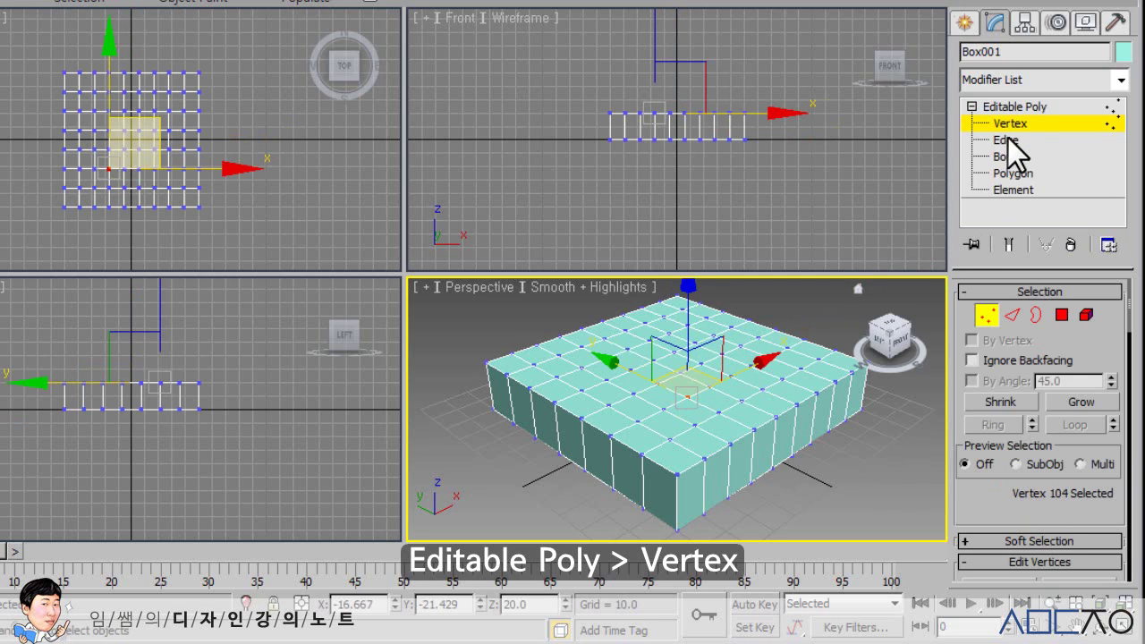
{"action": "left_click", "coordinate": [1006, 140]}
{"action": "left_click", "coordinate": [698, 391]}
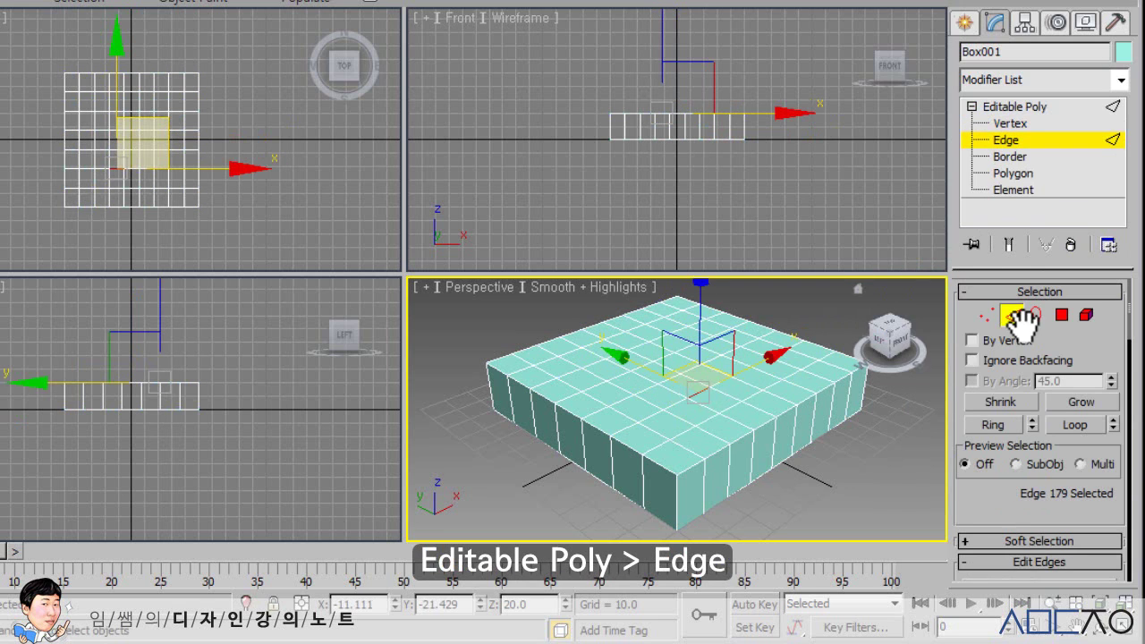
{"action": "left_click", "coordinate": [1004, 157]}
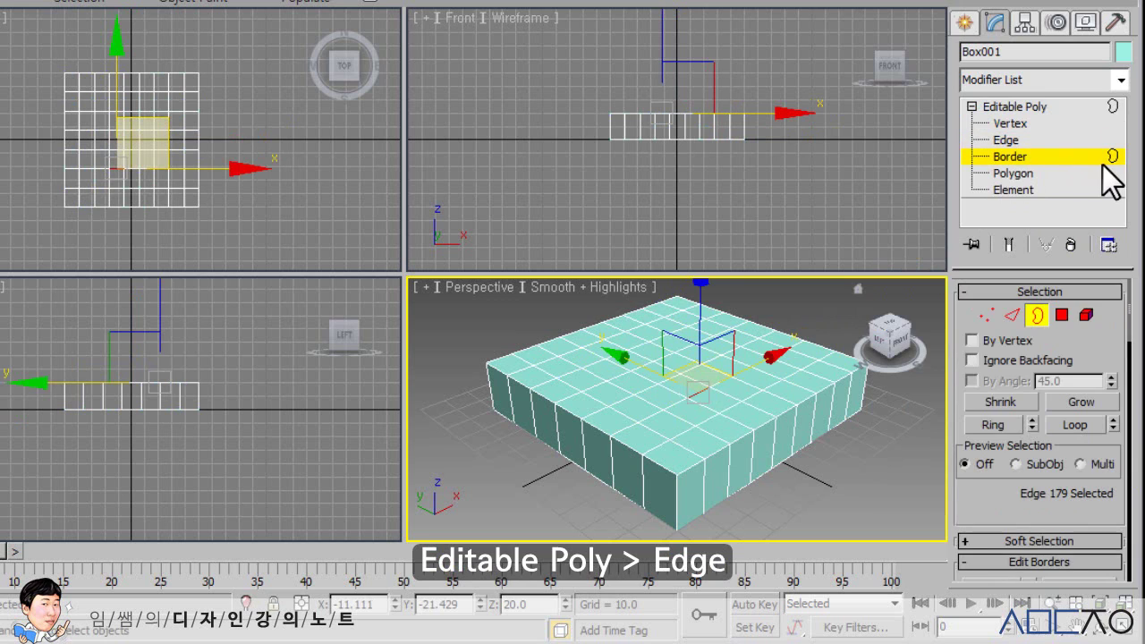
{"action": "left_click", "coordinate": [740, 393]}
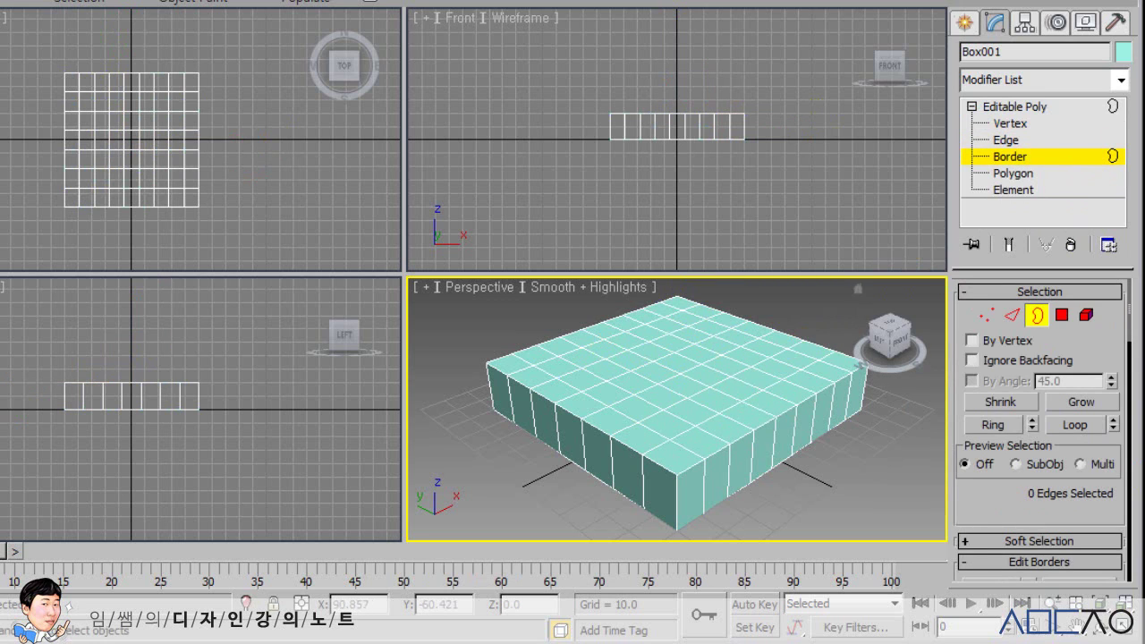
- Try picking single polygons at Polygon level and the whole box at Element level, and clear the selection
{"action": "left_click", "coordinate": [1017, 175]}
{"action": "left_click", "coordinate": [732, 412]}
{"action": "left_click", "coordinate": [680, 408]}
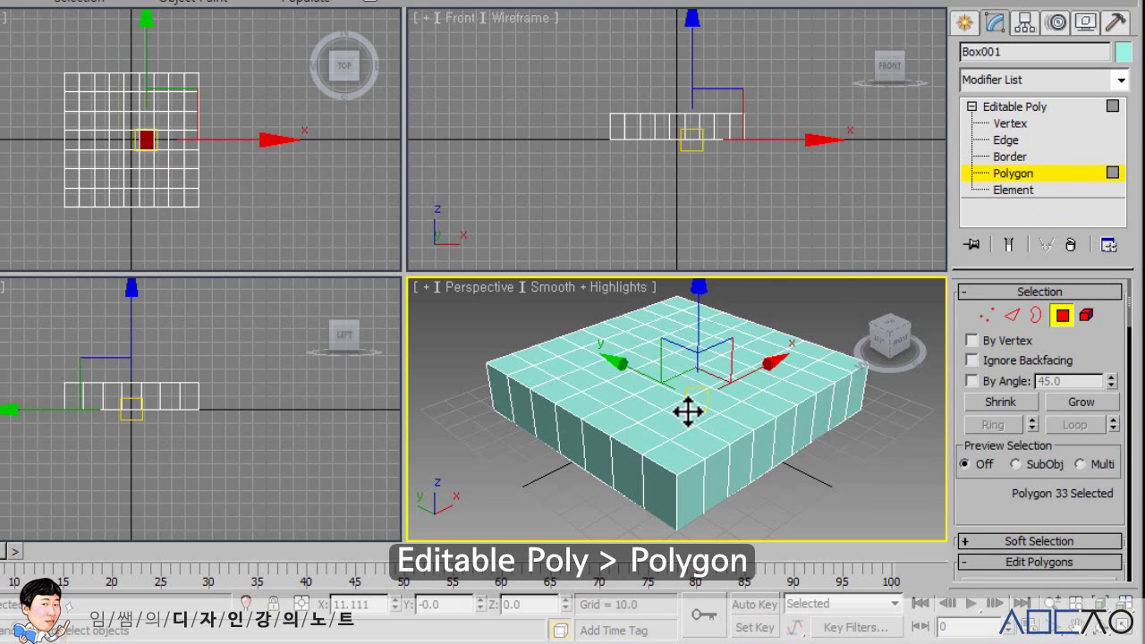
{"action": "left_click", "coordinate": [693, 414]}
{"action": "left_click", "coordinate": [716, 430]}
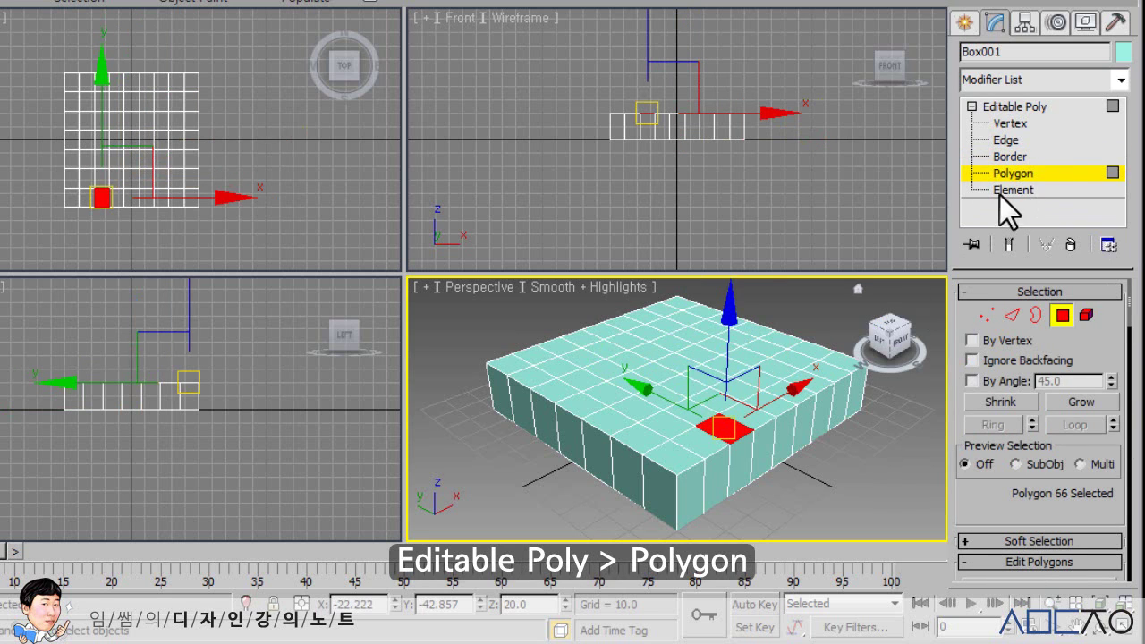
{"action": "left_click", "coordinate": [1010, 190]}
{"action": "left_click", "coordinate": [775, 349]}
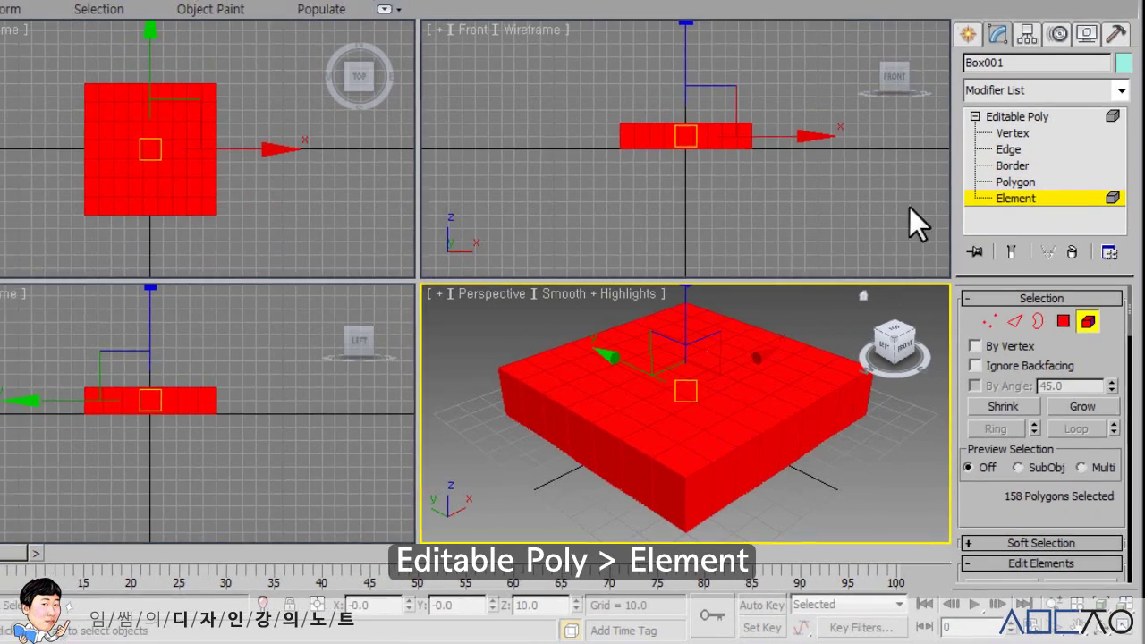
{"action": "left_click", "coordinate": [860, 226]}
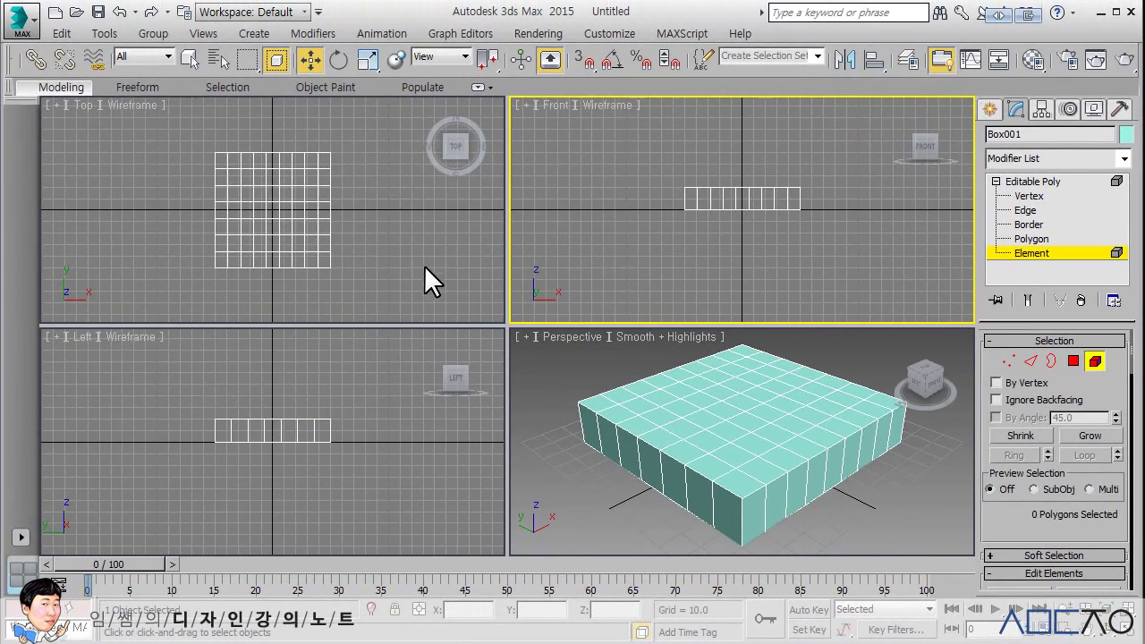
- At Polygon level, pick the upper-left corner polygon in the Top viewport twice and check the selection in the Perspective view
{"action": "middle_click_drag", "start_coordinate": [425, 267], "coordinate": [380, 257]}
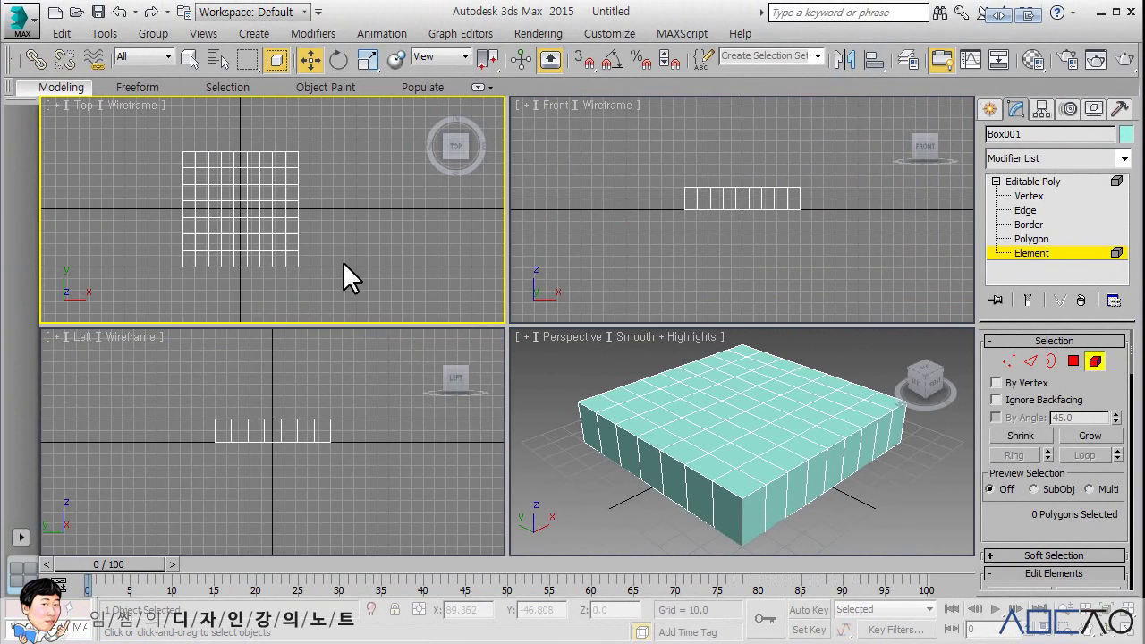
{"action": "middle_click_drag", "start_coordinate": [343, 261], "coordinate": [369, 273]}
{"action": "scroll", "coordinate": [341, 224], "scroll_direction": "up", "scroll_amount": 2}
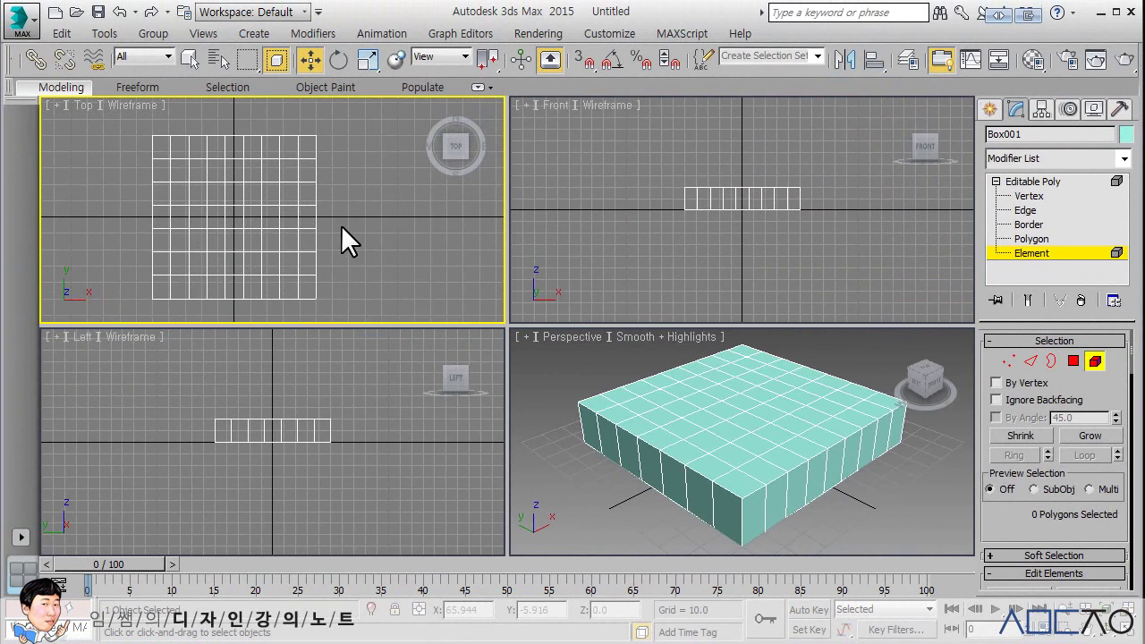
{"action": "middle_click_drag", "start_coordinate": [341, 225], "coordinate": [367, 213]}
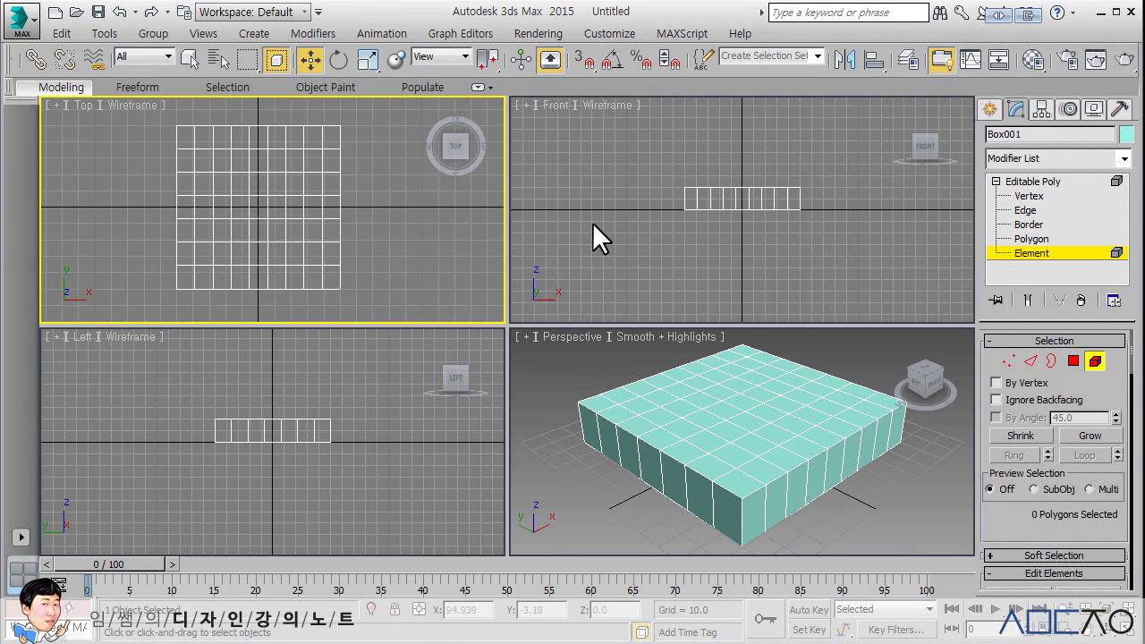
{"action": "left_click", "coordinate": [1031, 239]}
{"action": "left_click", "coordinate": [186, 139]}
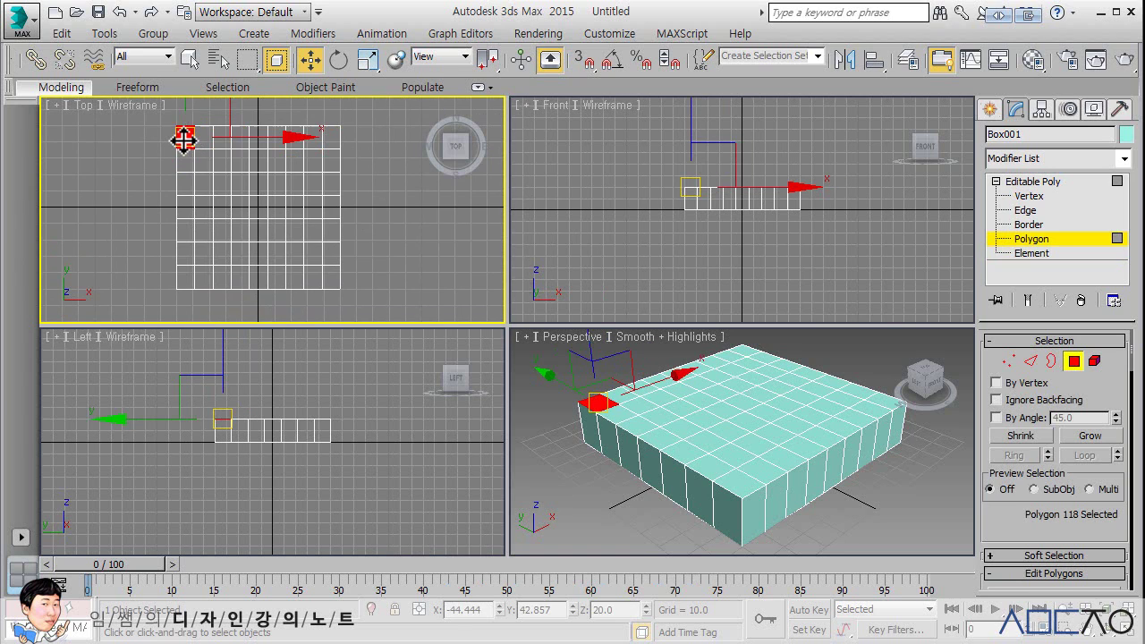
{"action": "left_click", "coordinate": [184, 136]}
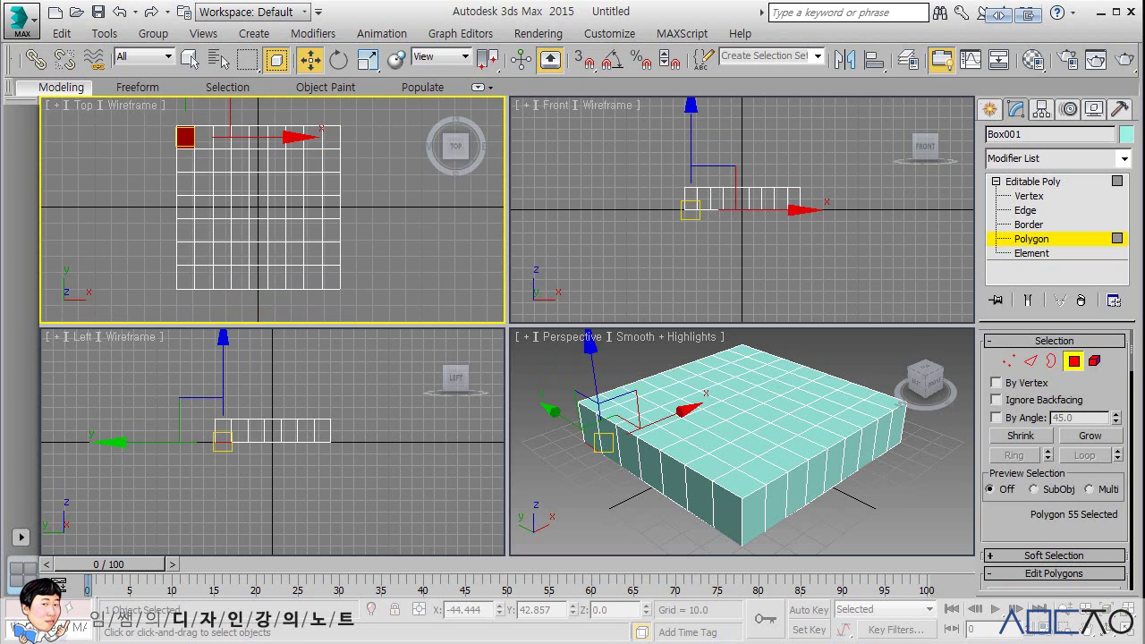
{"action": "middle_click_drag", "start_coordinate": [770, 409], "coordinate": [707, 424], "text": "alt"}
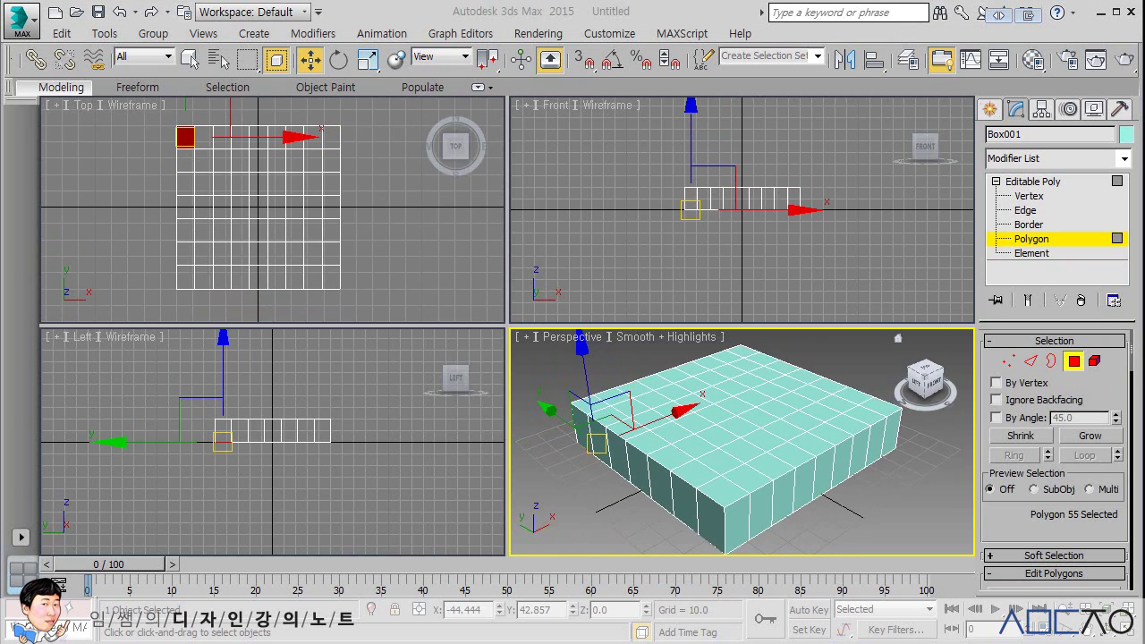
- Clear the polygon selection and turn on Ignore Backfacing for selecting polygons
{"action": "left_click", "coordinate": [410, 263]}
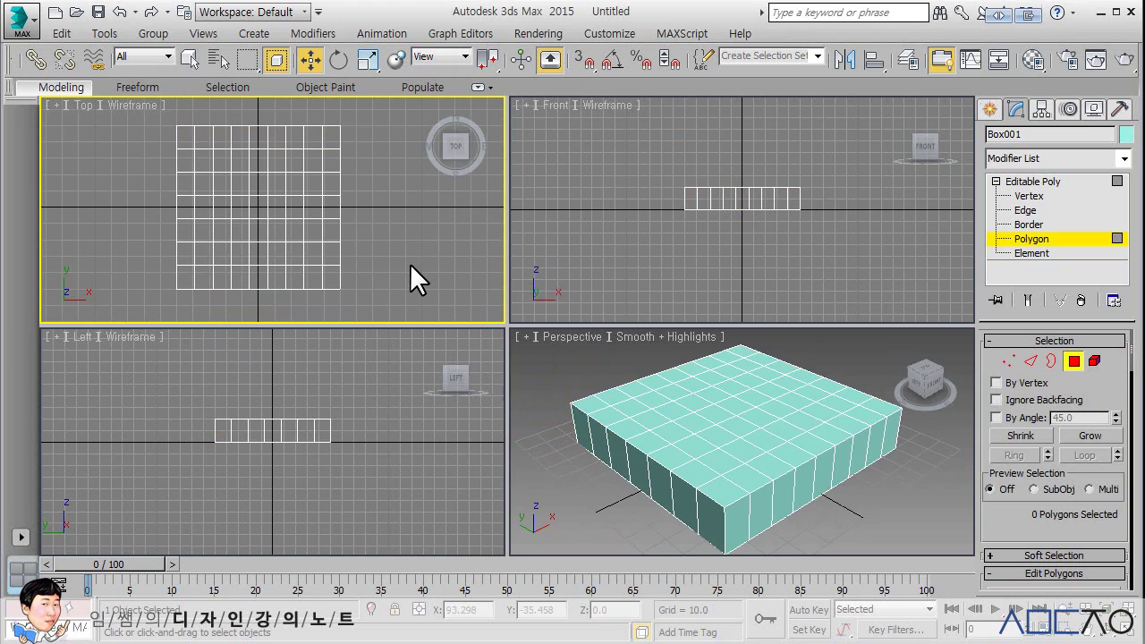
{"action": "left_click", "coordinate": [997, 400]}
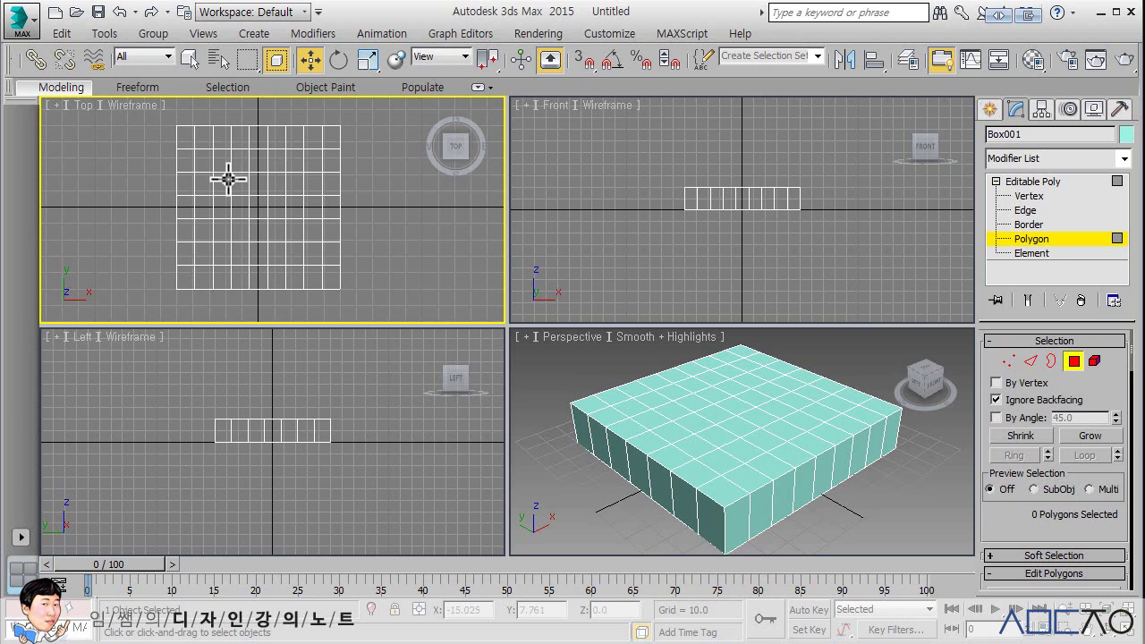
- In the Top viewport, select the left side polygons: the whole outer column plus the second column from the third row down
{"action": "left_click", "coordinate": [183, 136]}
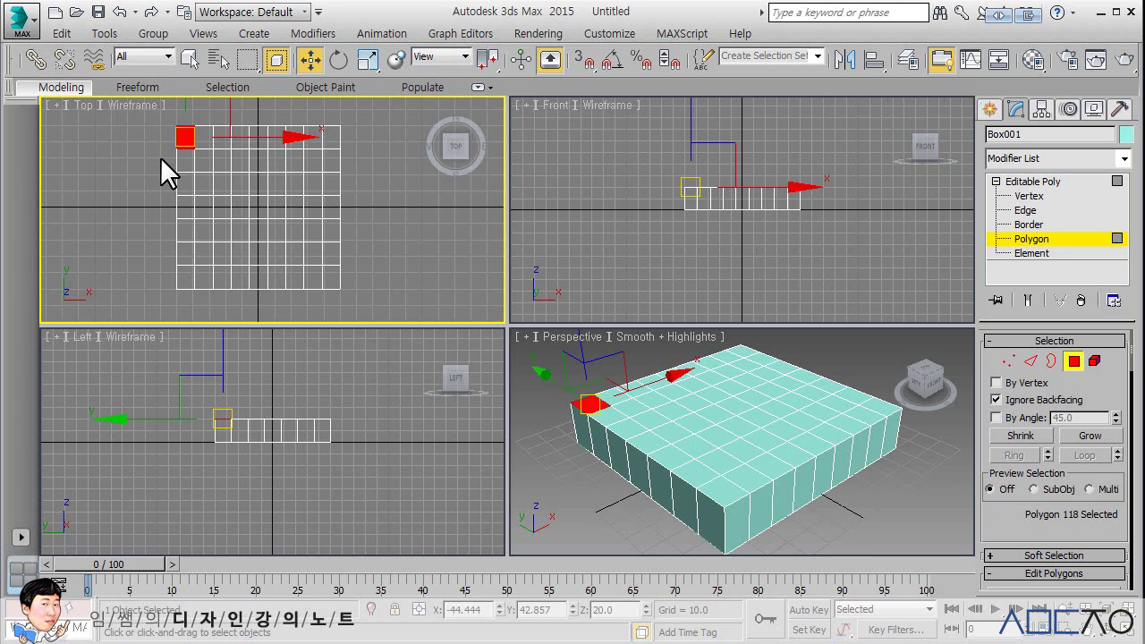
{"action": "left_click", "coordinate": [161, 161]}
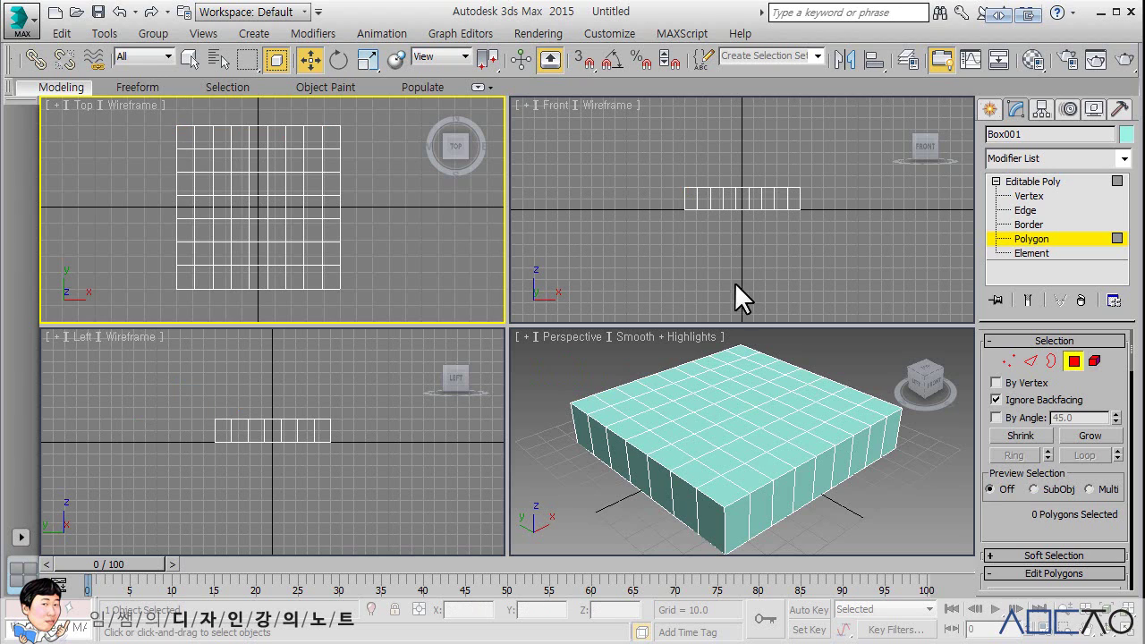
{"action": "left_click", "coordinate": [183, 144]}
{"action": "left_click", "coordinate": [181, 170], "text": "ctrl"}
{"action": "left_click", "coordinate": [199, 183], "text": "ctrl"}
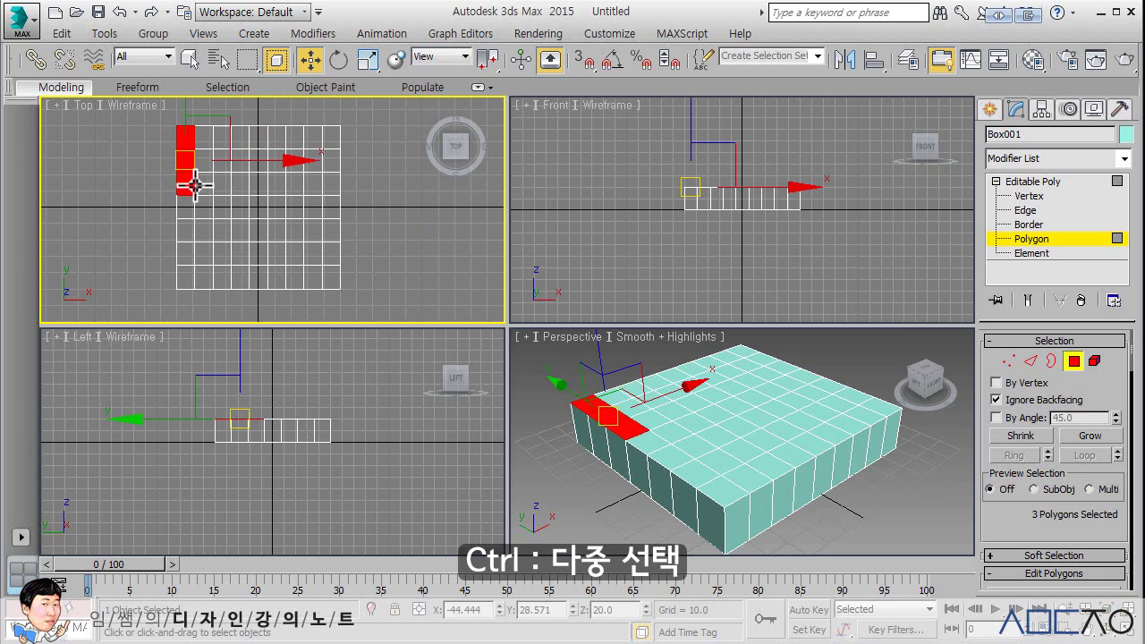
{"action": "left_click", "coordinate": [199, 194], "text": "ctrl"}
{"action": "left_click", "coordinate": [187, 207], "text": "ctrl"}
{"action": "left_click", "coordinate": [184, 225], "text": "ctrl"}
{"action": "left_click", "coordinate": [198, 225], "text": "ctrl"}
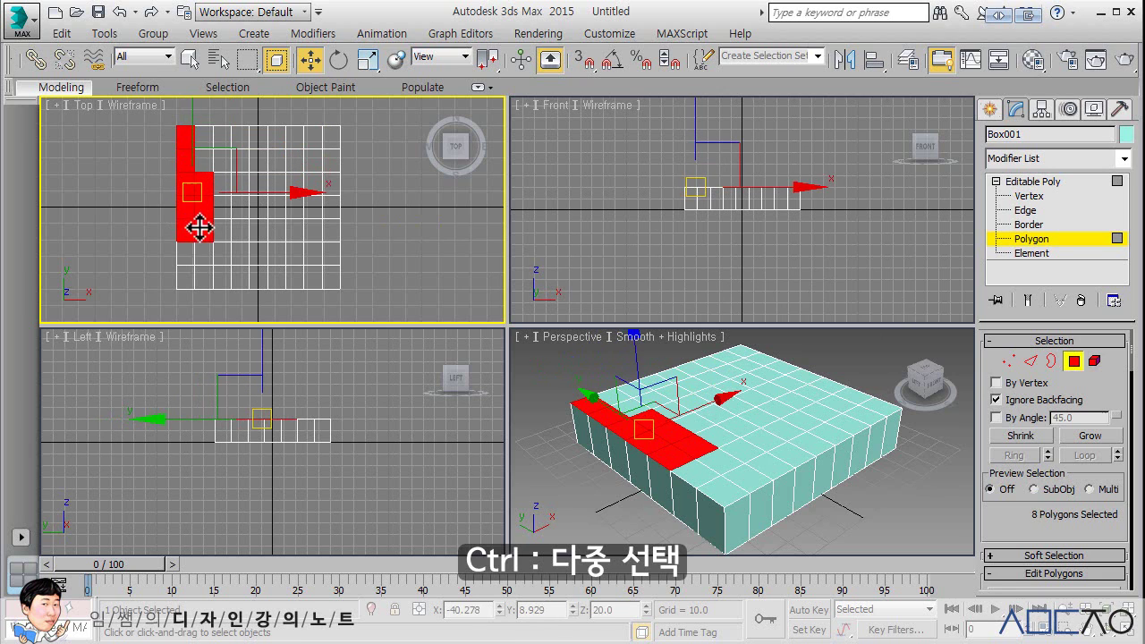
{"action": "left_click", "coordinate": [197, 249], "text": "ctrl"}
{"action": "left_click", "coordinate": [188, 255], "text": "ctrl"}
{"action": "left_click", "coordinate": [186, 267], "text": "ctrl"}
{"action": "left_click", "coordinate": [185, 278], "text": "ctrl"}
{"action": "left_click", "coordinate": [202, 276], "text": "ctrl"}
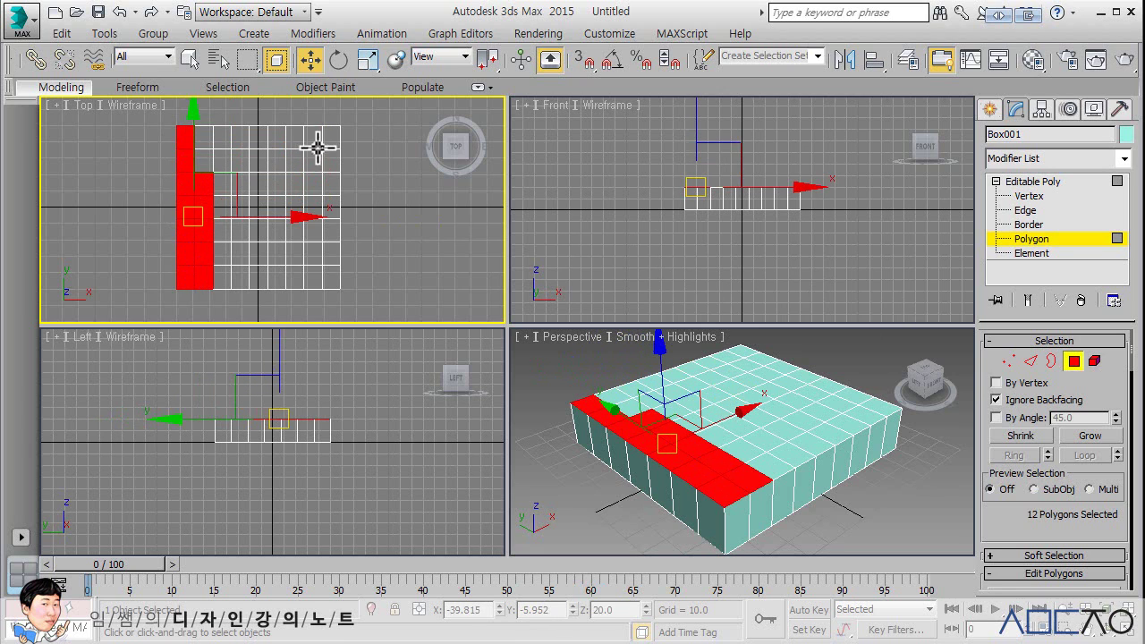
- Add the mirrored right side polygons to the selection: the whole outer column plus the adjacent column from the third row down
{"action": "left_click", "coordinate": [329, 136], "text": "ctrl"}
{"action": "left_click", "coordinate": [329, 159], "text": "ctrl"}
{"action": "left_click", "coordinate": [331, 184], "text": "ctrl"}
{"action": "left_click", "coordinate": [329, 204], "text": "ctrl"}
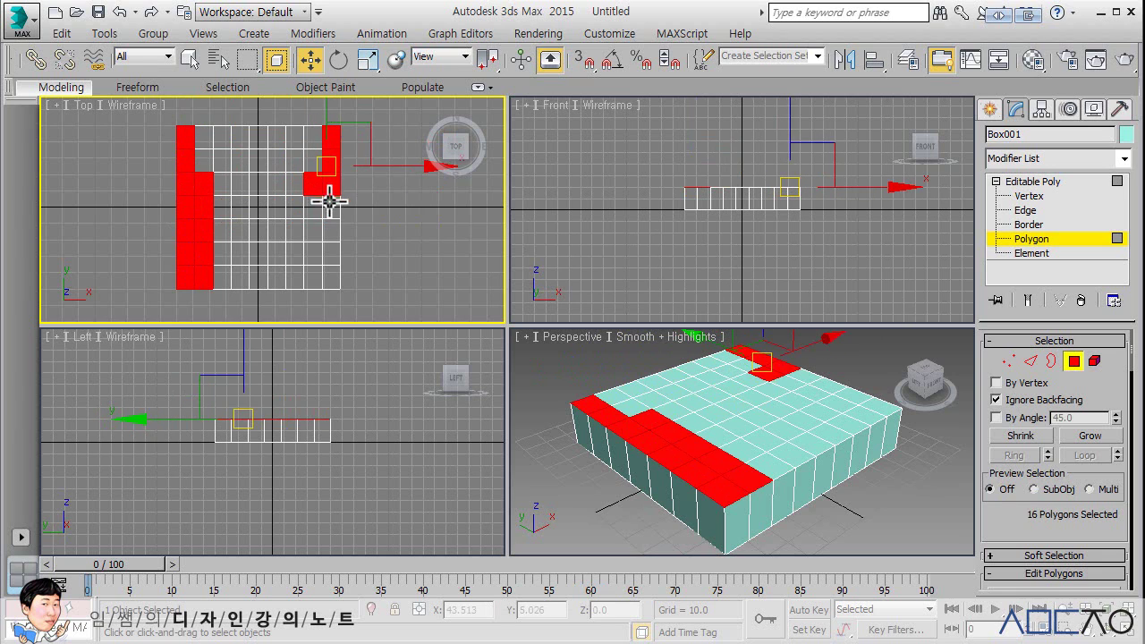
{"action": "left_click", "coordinate": [315, 185], "text": "ctrl"}
{"action": "left_click", "coordinate": [316, 210], "text": "ctrl"}
{"action": "left_click", "coordinate": [315, 230], "text": "ctrl"}
{"action": "left_click", "coordinate": [331, 232], "text": "ctrl"}
{"action": "left_click", "coordinate": [331, 253], "text": "ctrl"}
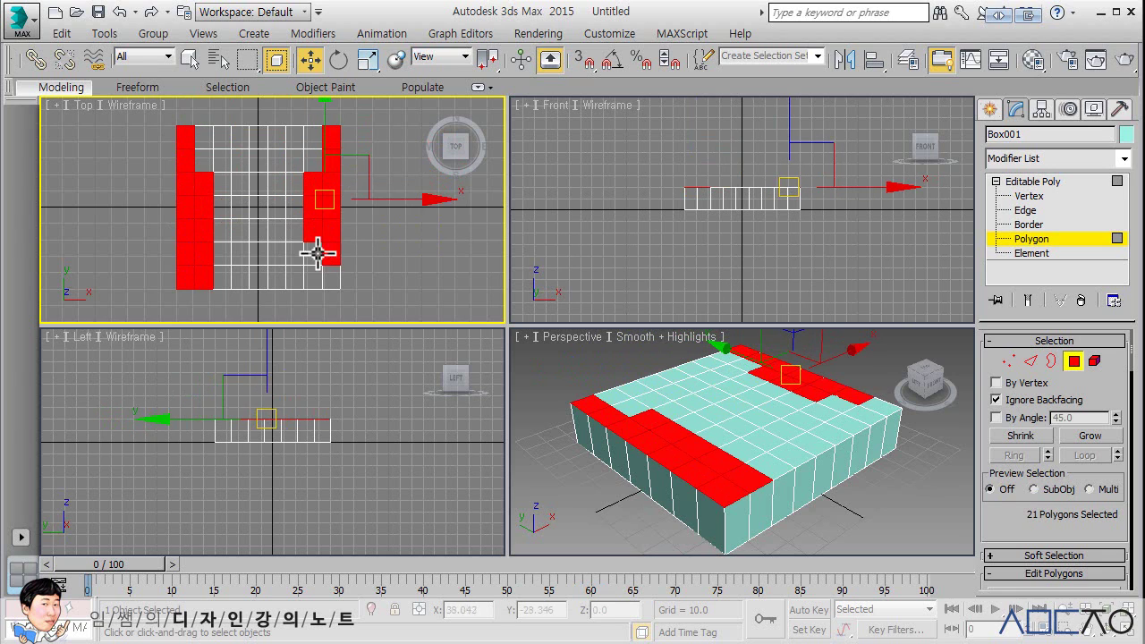
{"action": "left_click", "coordinate": [315, 254], "text": "ctrl"}
{"action": "left_click", "coordinate": [315, 276], "text": "ctrl"}
{"action": "left_click", "coordinate": [331, 276], "text": "ctrl"}
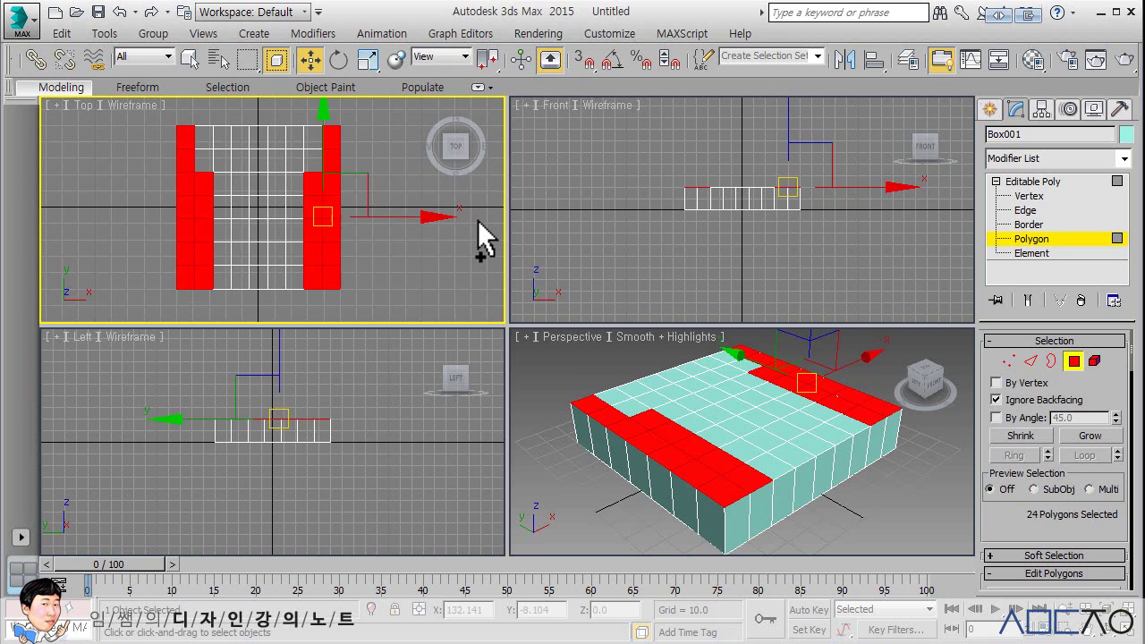
- Switch the active viewport among Front, Perspective, Left and Top while keeping the polygon selection, ending in Perspective
{"action": "right_click", "coordinate": [572, 259]}
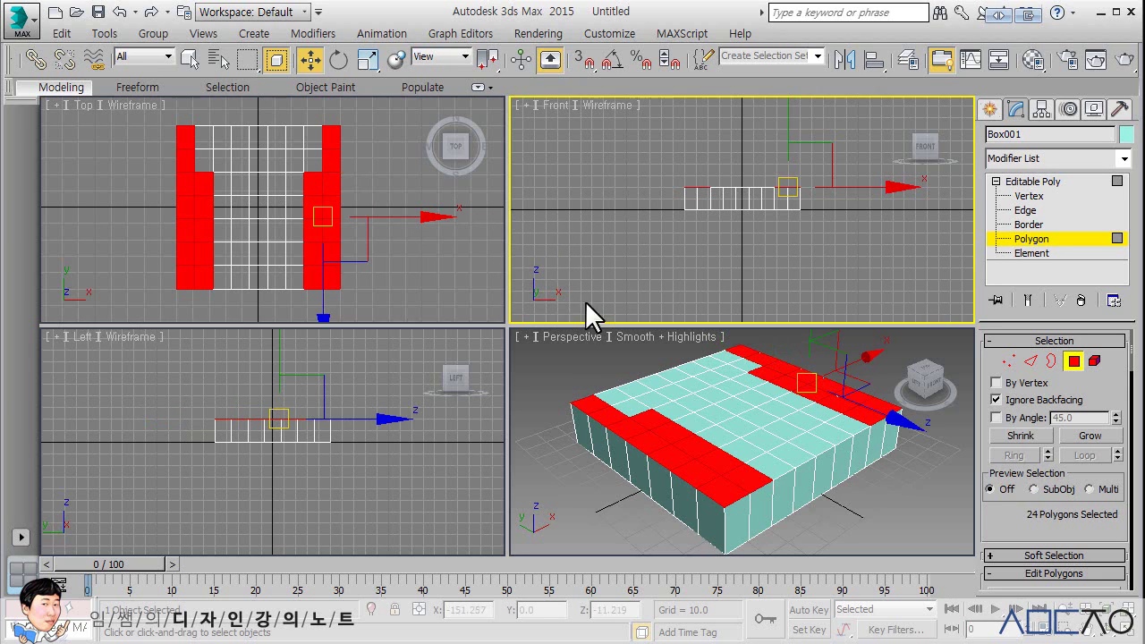
{"action": "right_click", "coordinate": [582, 396]}
{"action": "right_click", "coordinate": [350, 412]}
{"action": "right_click", "coordinate": [374, 260]}
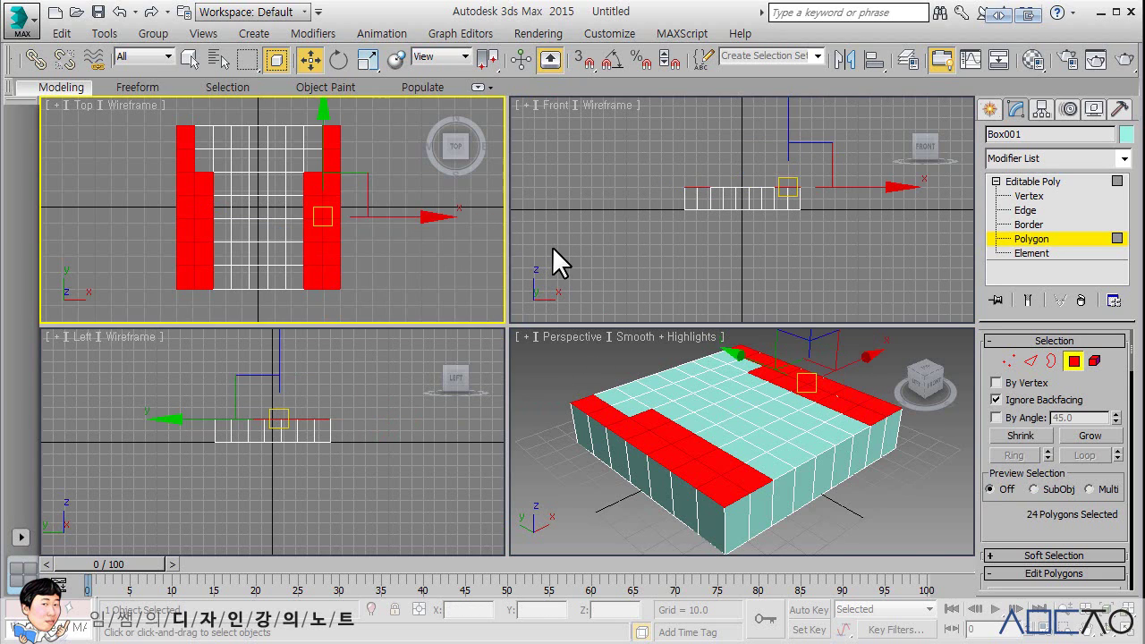
{"action": "right_click", "coordinate": [557, 261]}
{"action": "right_click", "coordinate": [554, 376]}
{"action": "scroll", "coordinate": [662, 409], "scroll_direction": "down", "scroll_amount": 4}
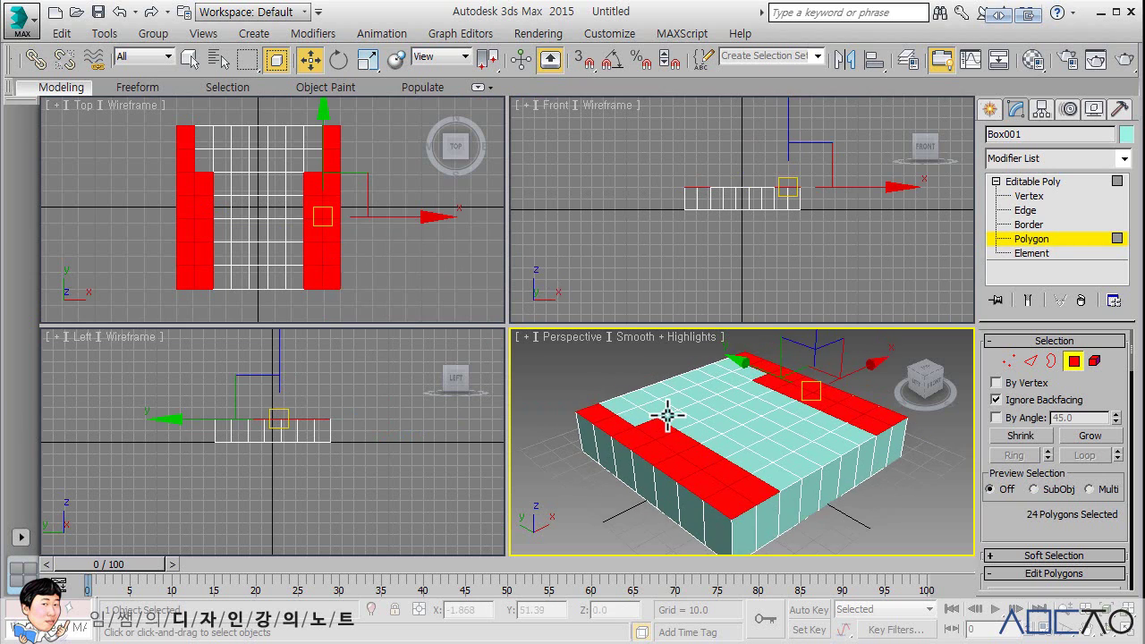
{"action": "middle_click_drag", "start_coordinate": [672, 409], "coordinate": [698, 404]}
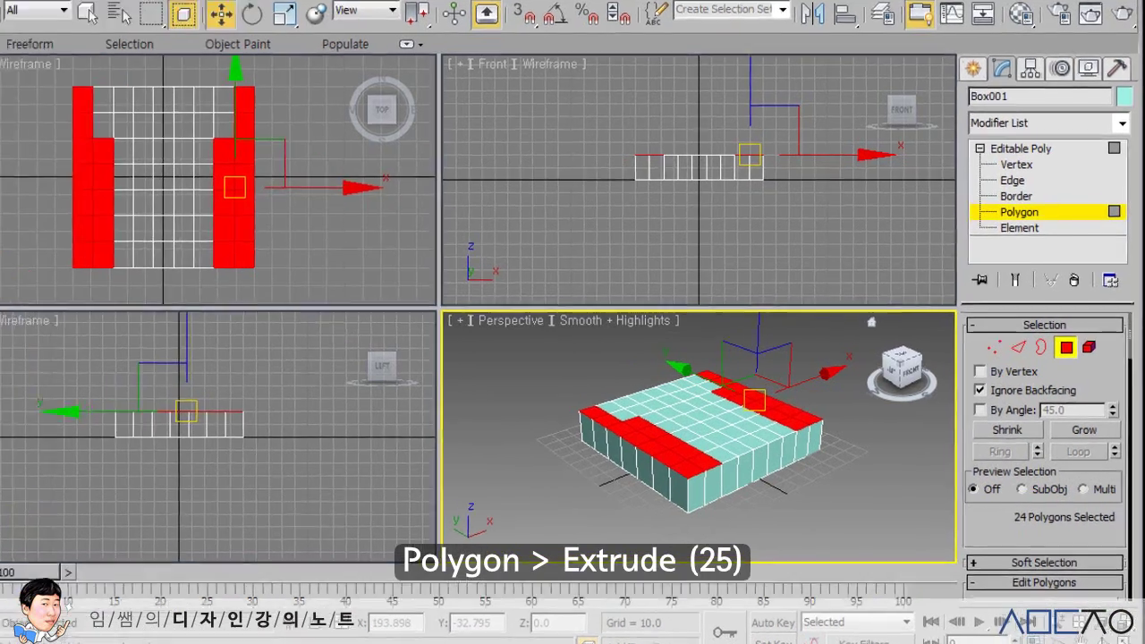
- Try a freehand Extrude of the selected side polygons upward by about 17, and undo it
{"action": "scroll", "coordinate": [1119, 396], "scroll_direction": "down", "scroll_amount": 3}
{"action": "scroll", "coordinate": [1107, 340], "scroll_direction": "down", "scroll_amount": 5}
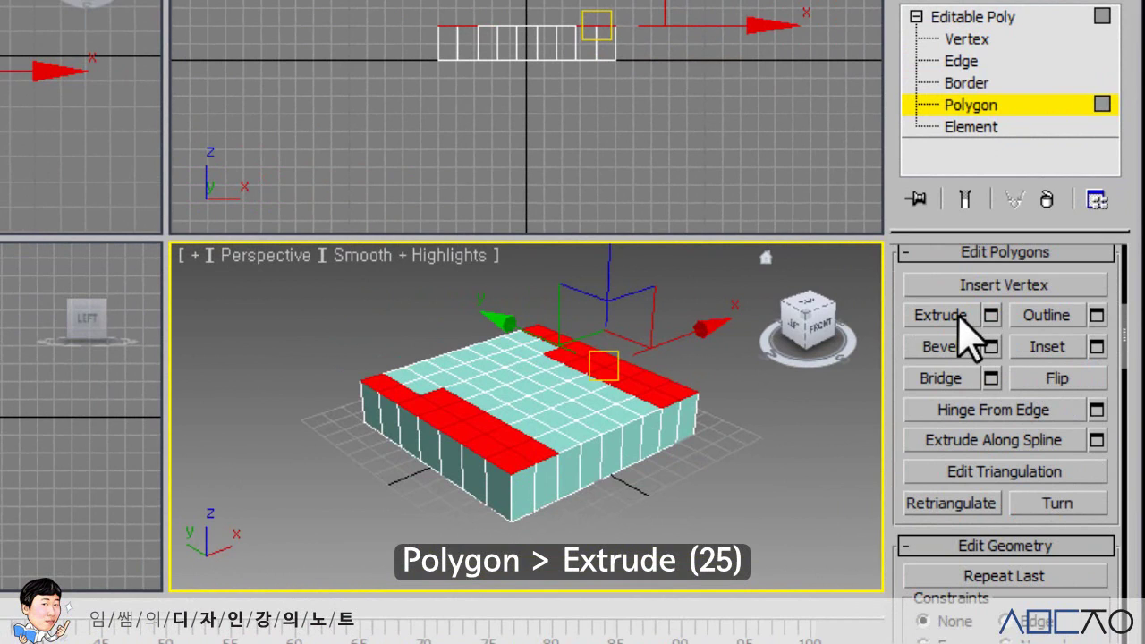
{"action": "left_click", "coordinate": [939, 317]}
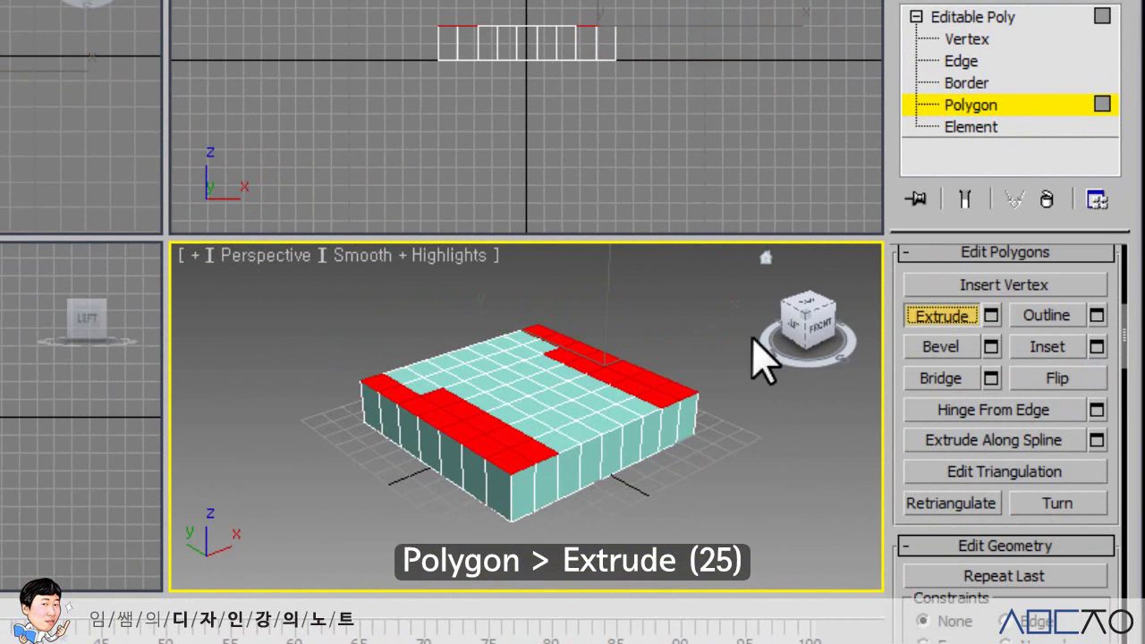
{"action": "left_click_drag", "start_coordinate": [649, 390], "coordinate": [662, 318]}
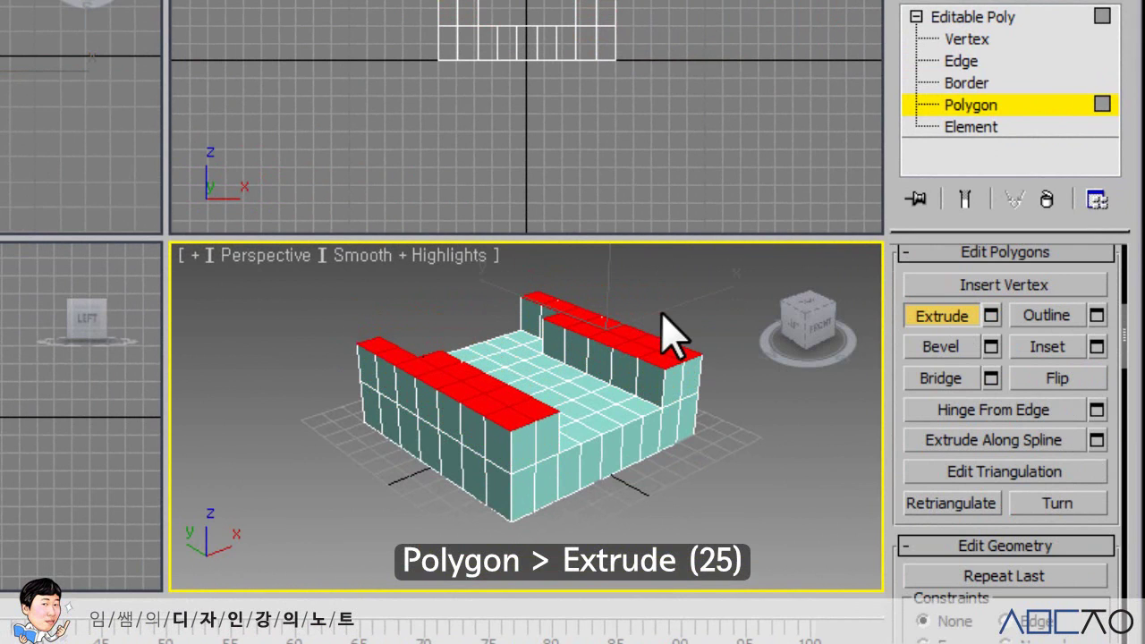
{"action": "key", "text": "ctrl+z"}
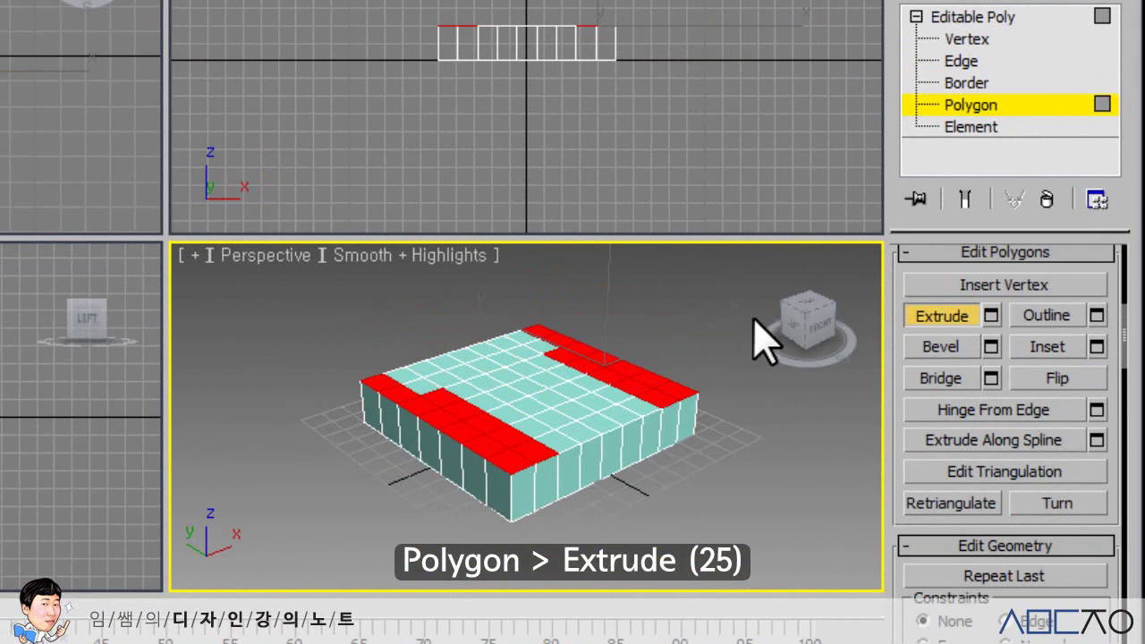
- Try an Extrude height of about 23.4 on the side polygons through the Extrude settings, and cancel it
{"action": "left_click", "coordinate": [990, 315]}
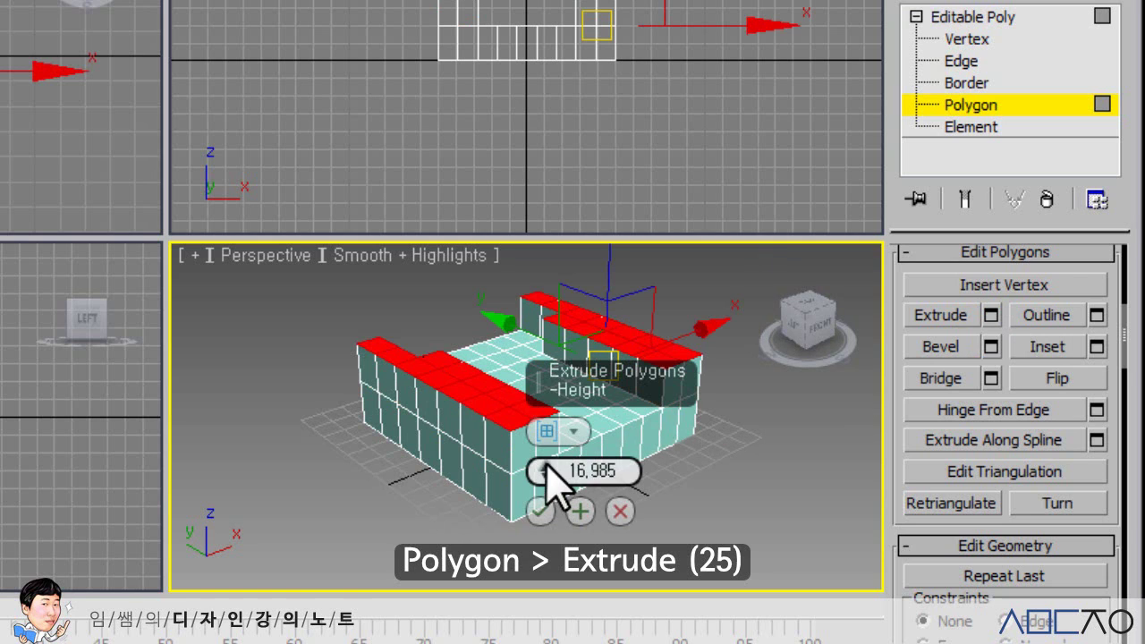
{"action": "mouse_move", "coordinate": [544, 472]}
{"action": "left_mouse_down"}
{"action": "mouse_move", "coordinate": [550, 372]}
{"action": "mouse_move", "coordinate": [545, 452]}
{"action": "left_mouse_up"}
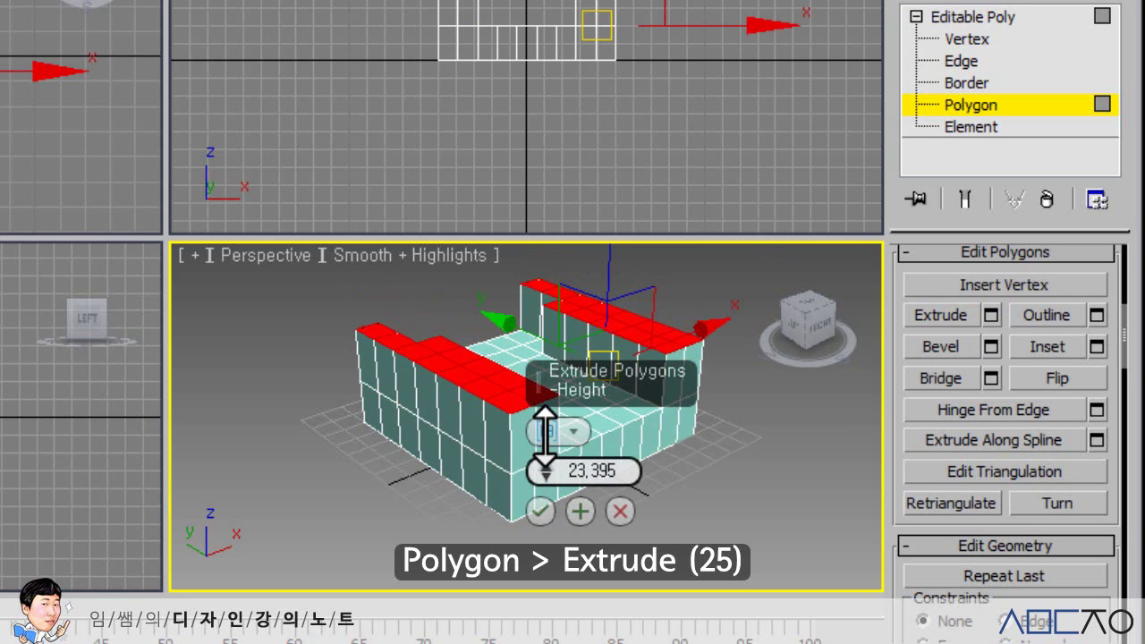
{"action": "left_click", "coordinate": [620, 511]}
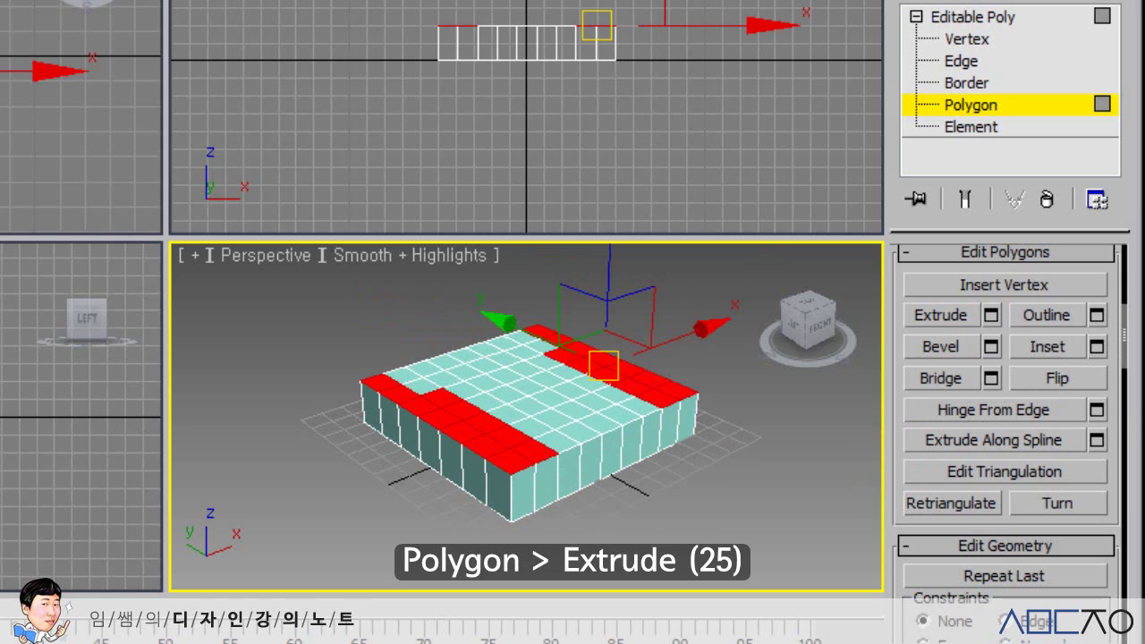
- Extrude the selected side polygons with a height of exactly 25
{"action": "left_click", "coordinate": [993, 318]}
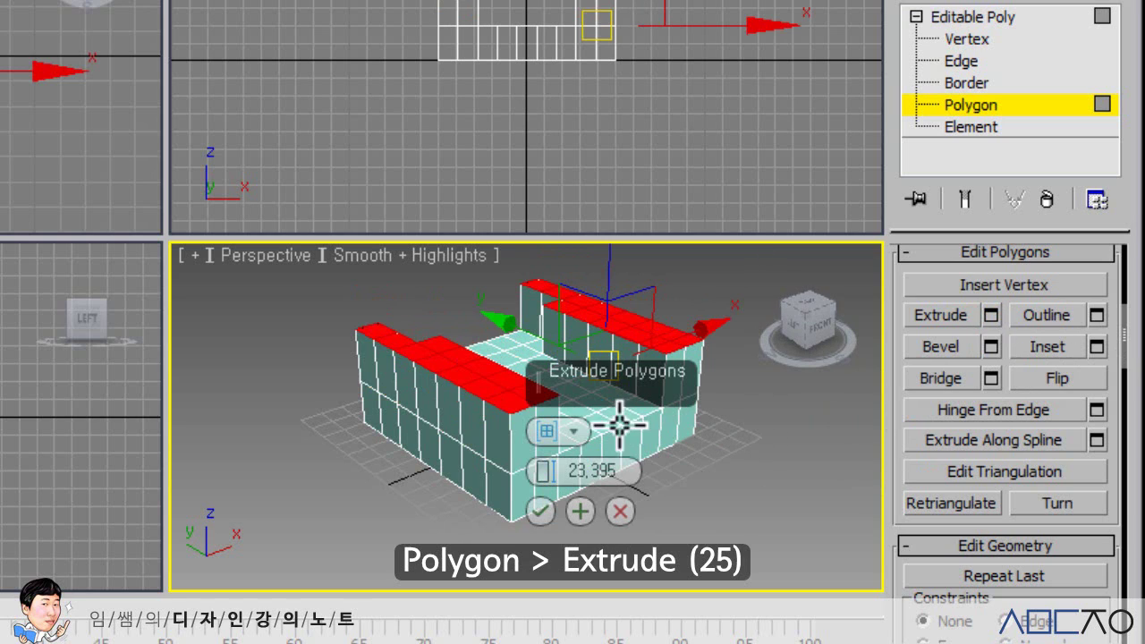
{"action": "mouse_move", "coordinate": [541, 461]}
{"action": "left_mouse_down"}
{"action": "mouse_move", "coordinate": [542, 429]}
{"action": "mouse_move", "coordinate": [548, 463]}
{"action": "left_mouse_up"}
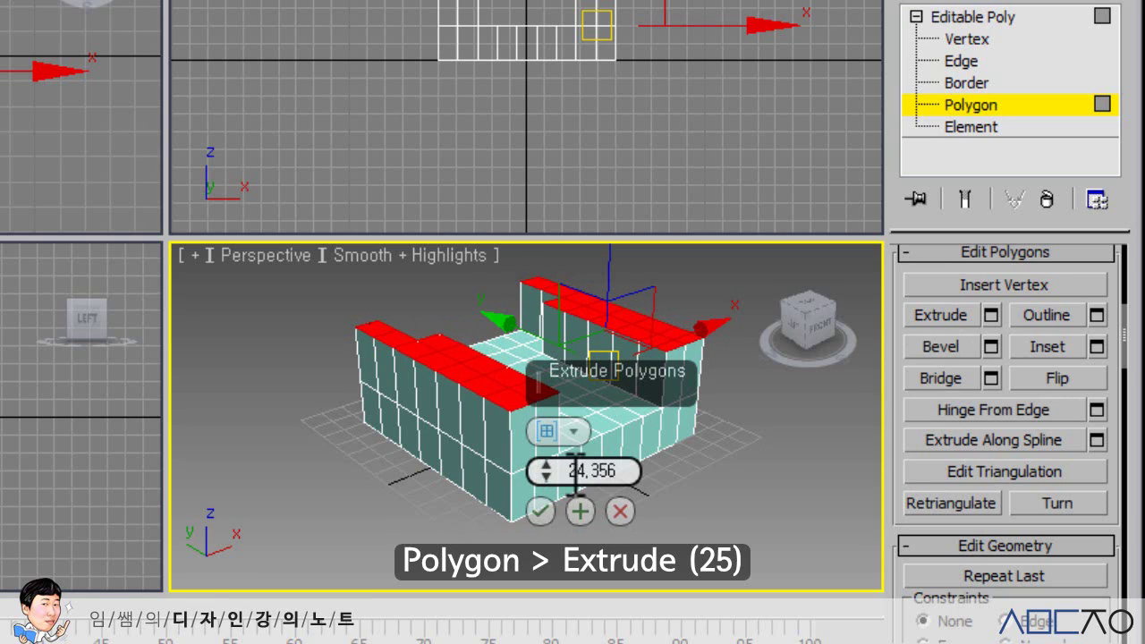
{"action": "type", "text": "25.0"}
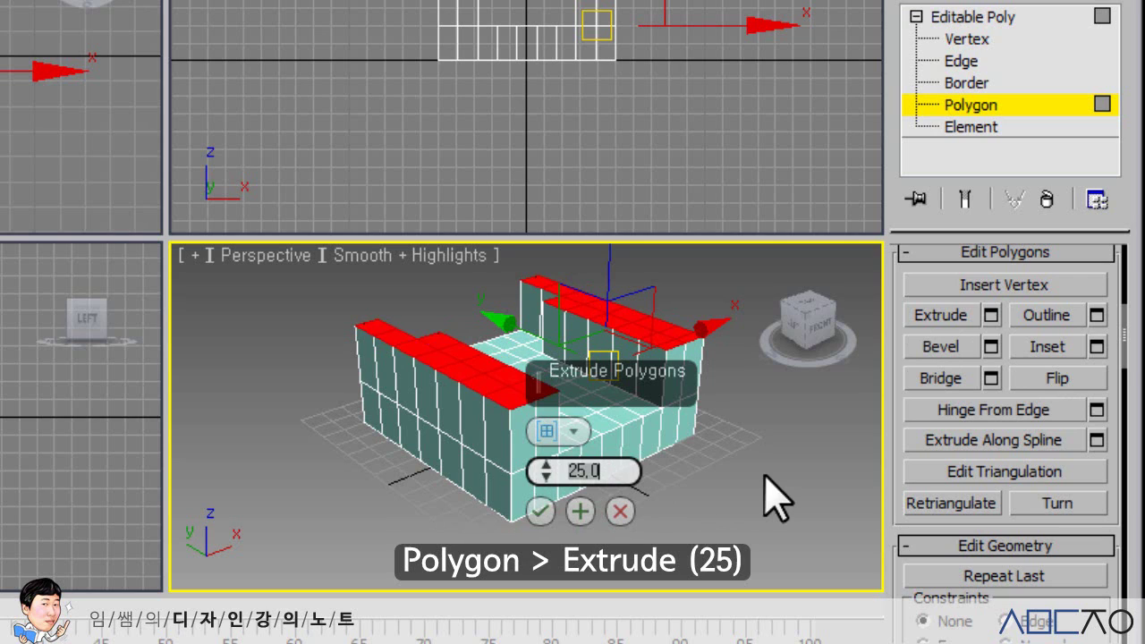
{"action": "left_click", "coordinate": [541, 512]}
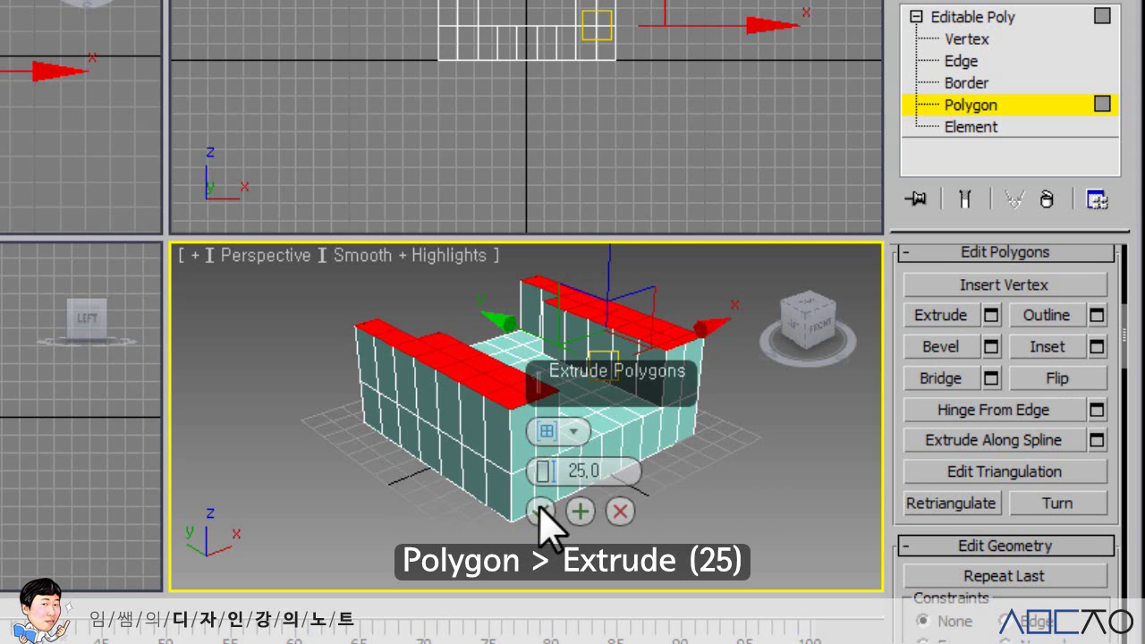
{"action": "left_click", "coordinate": [541, 512]}
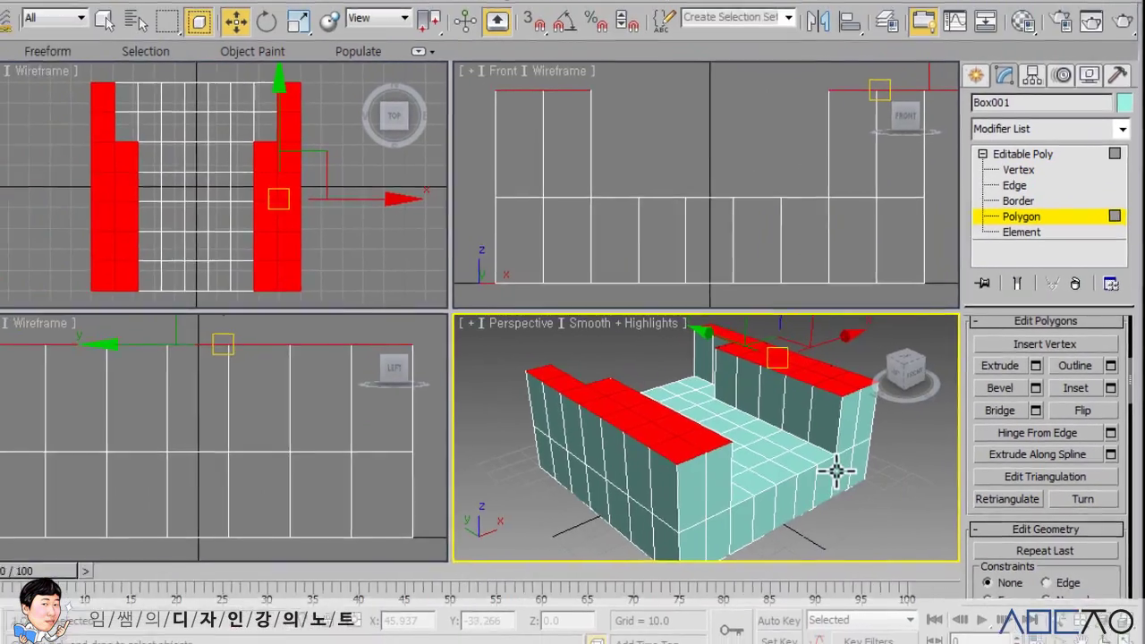
- Inspect the extruded sides in the Perspective view, clear the polygon selection and return to the Editable Poly object level
{"action": "middle_click_drag", "start_coordinate": [711, 471], "coordinate": [565, 459], "text": "alt"}
{"action": "middle_click_drag", "start_coordinate": [767, 471], "coordinate": [818, 441], "text": "alt"}
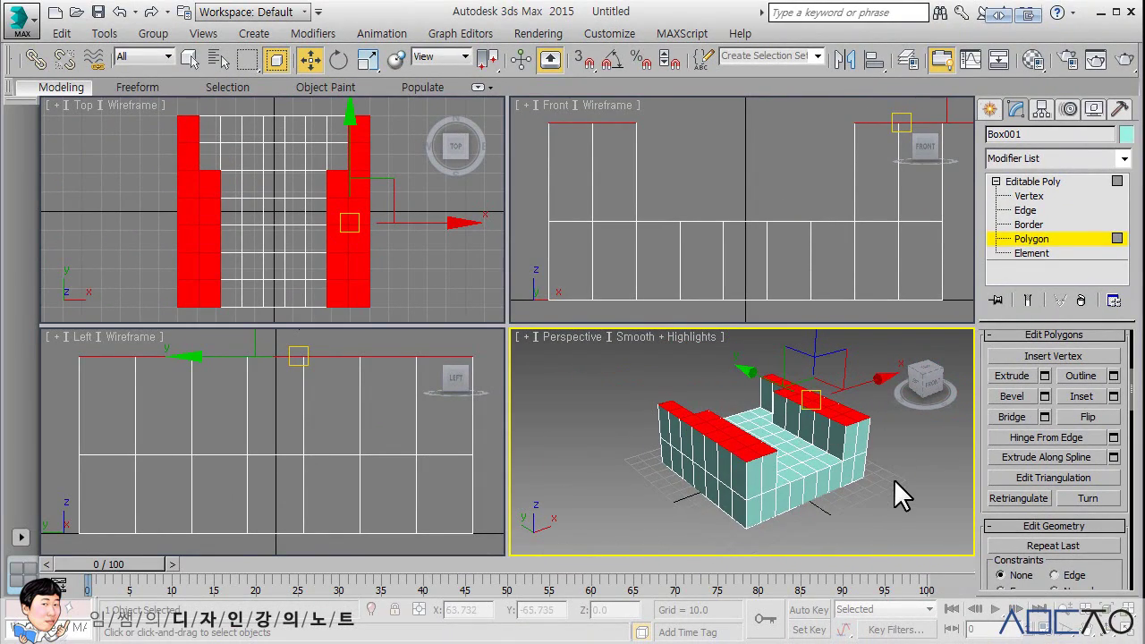
{"action": "left_click", "coordinate": [894, 478]}
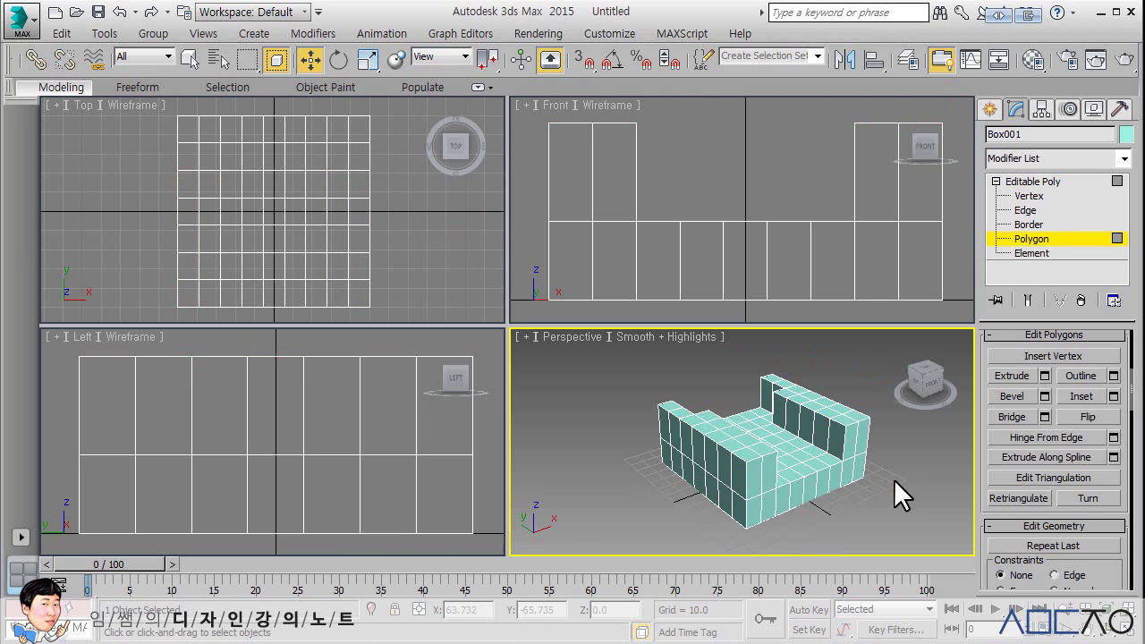
{"action": "left_click", "coordinate": [1029, 182]}
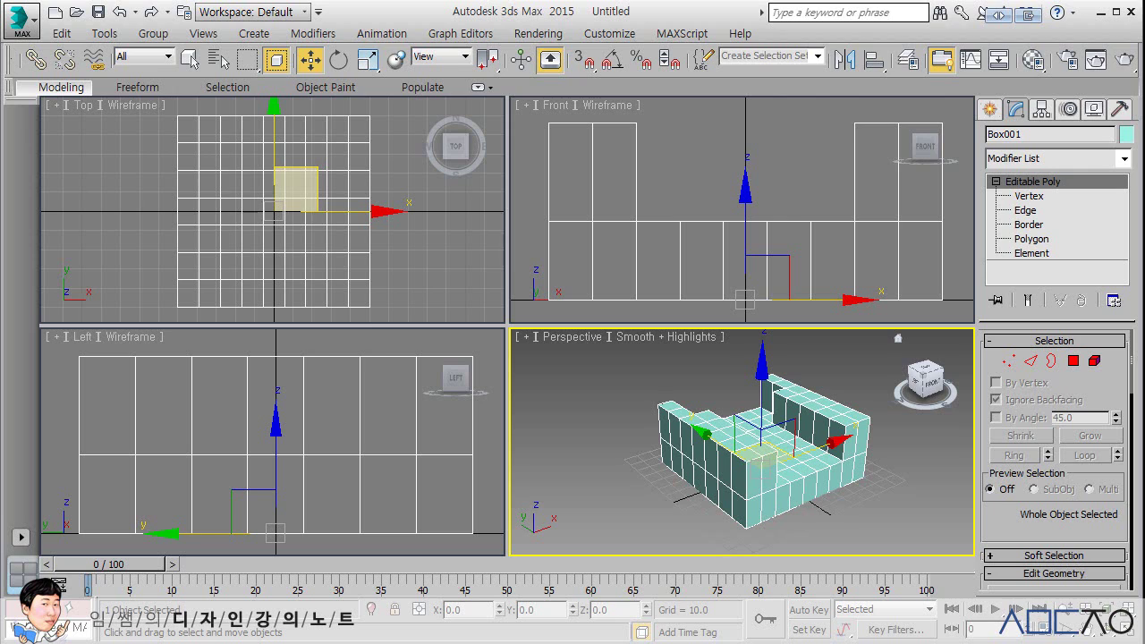
- At Polygon level, select the two rear rows of polygons between the outer columns in the Top viewport
{"action": "left_click", "coordinate": [1074, 361]}
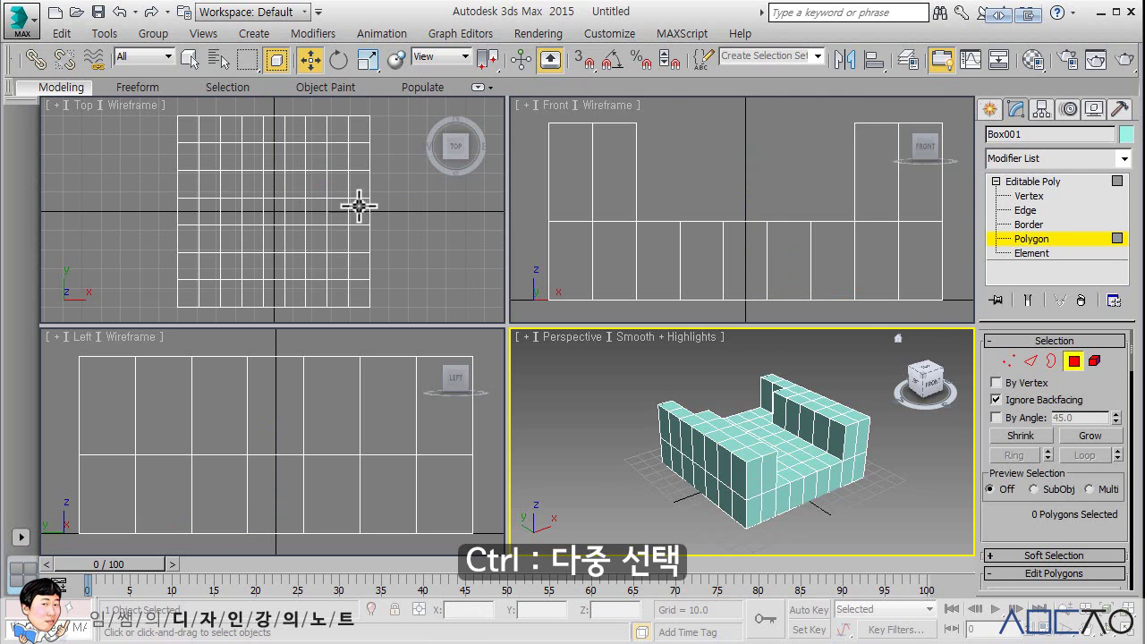
{"action": "left_click", "coordinate": [211, 133]}
{"action": "left_click", "coordinate": [231, 132], "text": "ctrl"}
{"action": "left_click", "coordinate": [209, 156], "text": "ctrl"}
{"action": "left_click", "coordinate": [229, 154], "text": "ctrl"}
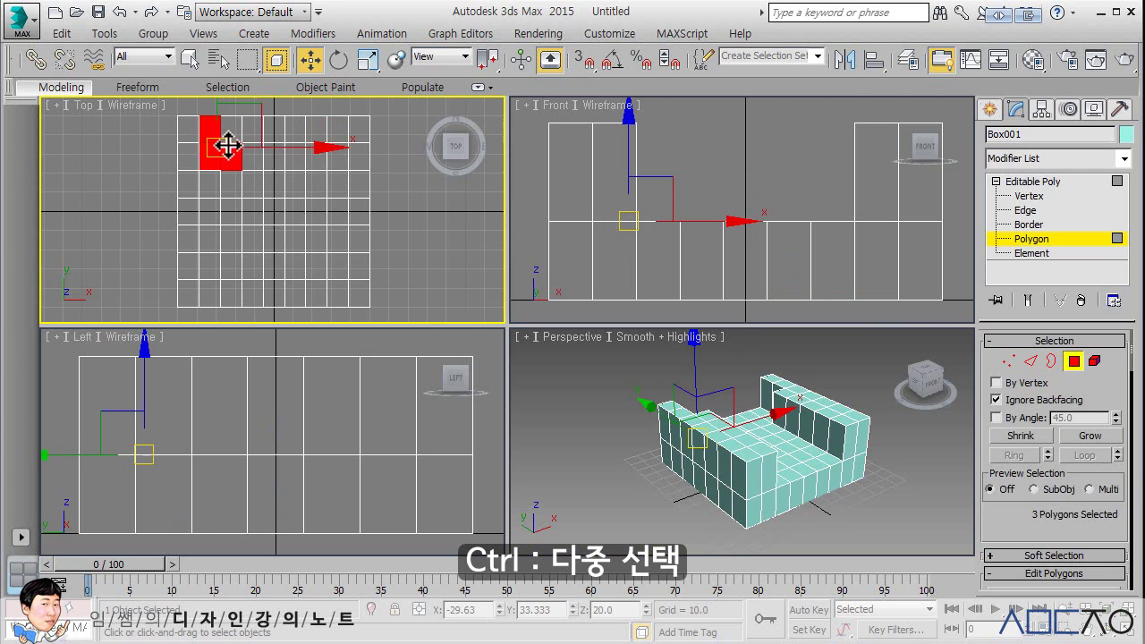
{"action": "left_click", "coordinate": [251, 154], "text": "ctrl"}
{"action": "left_click", "coordinate": [268, 154], "text": "ctrl"}
{"action": "left_click", "coordinate": [253, 129], "text": "ctrl"}
{"action": "left_click", "coordinate": [274, 130], "text": "ctrl"}
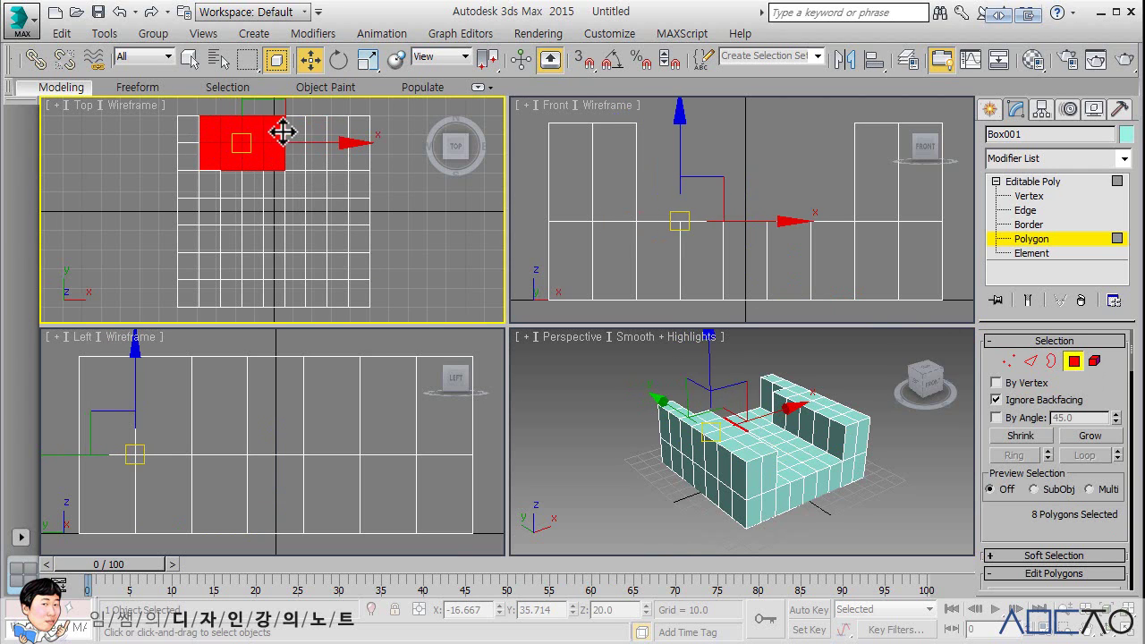
{"action": "left_click", "coordinate": [296, 133], "text": "ctrl"}
{"action": "left_click", "coordinate": [295, 156], "text": "ctrl"}
{"action": "left_click", "coordinate": [316, 133], "text": "ctrl"}
{"action": "left_click", "coordinate": [316, 156], "text": "ctrl"}
{"action": "left_click", "coordinate": [336, 132], "text": "ctrl"}
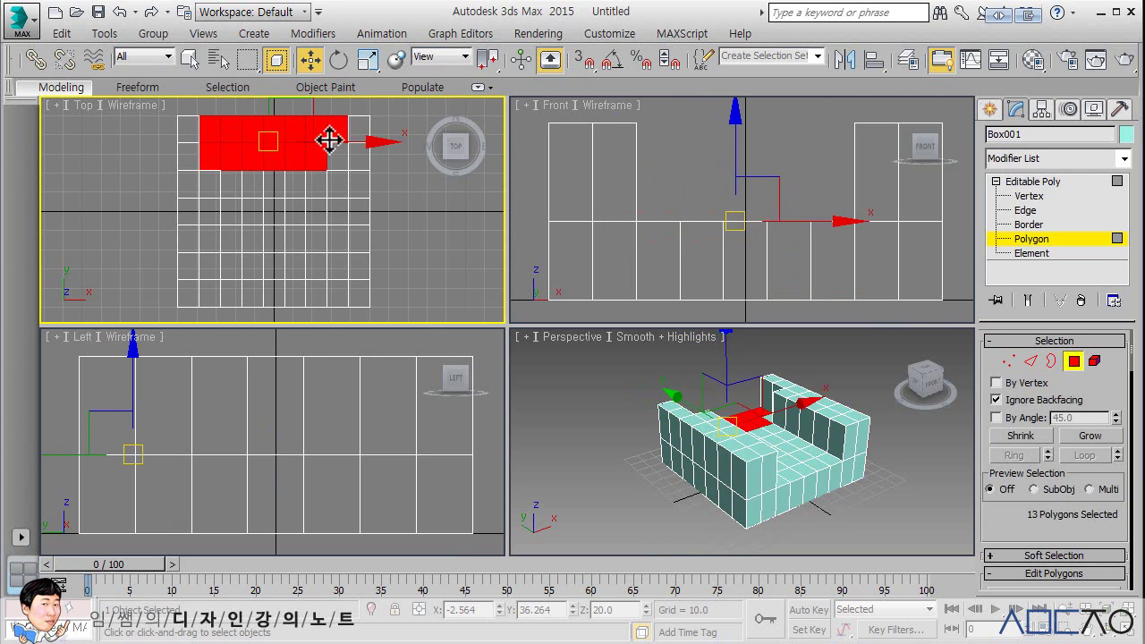
{"action": "left_click", "coordinate": [338, 156], "text": "ctrl"}
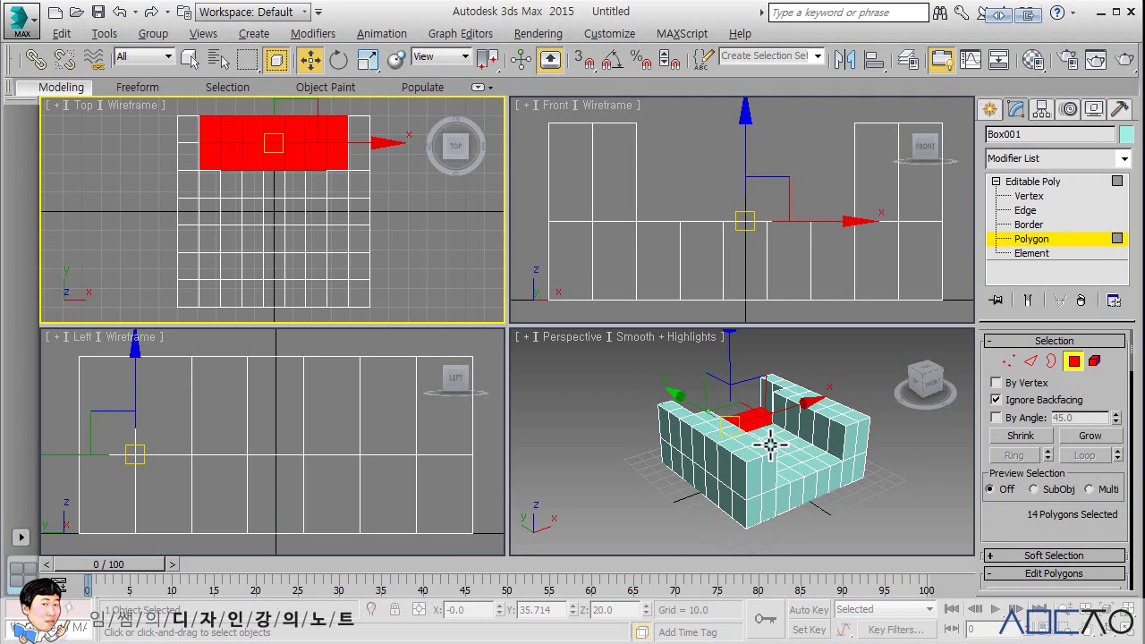
- Bevel the selected rear polygons with a height of 25 and an outline of 0, and apply it while keeping the Bevel settings active
{"action": "middle_click_drag", "start_coordinate": [767, 435], "coordinate": [792, 455], "text": "alt"}
{"action": "left_click_drag", "start_coordinate": [985, 480], "coordinate": [986, 358]}
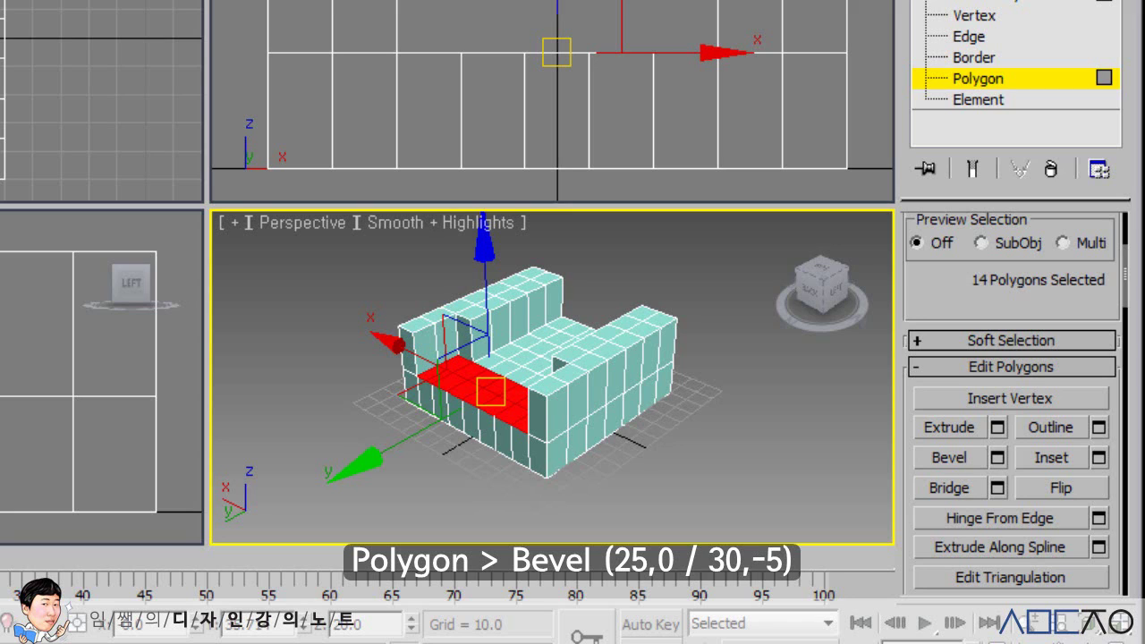
{"action": "left_click", "coordinate": [999, 458]}
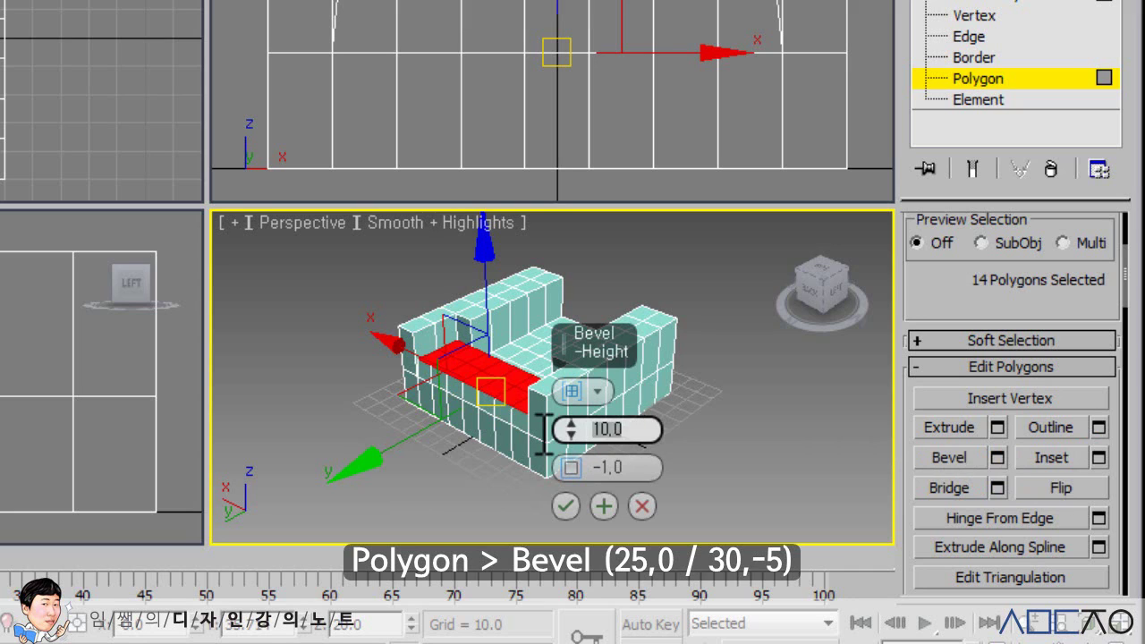
{"action": "type", "text": "25"}
{"action": "key", "text": "Return"}
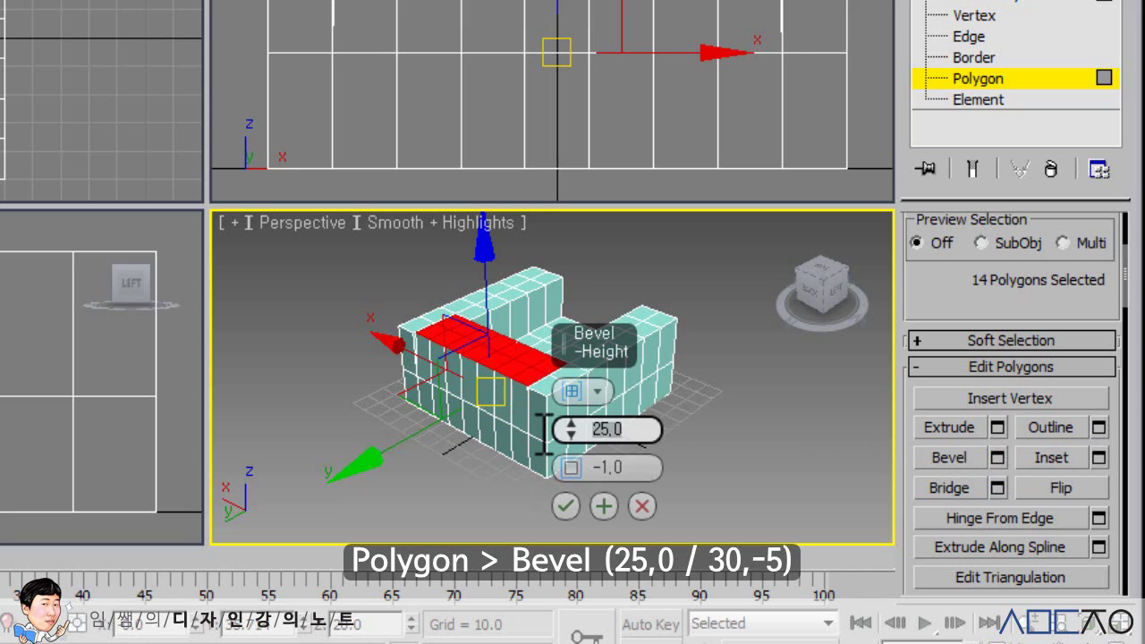
{"action": "left_click", "coordinate": [624, 467]}
{"action": "type", "text": "0"}
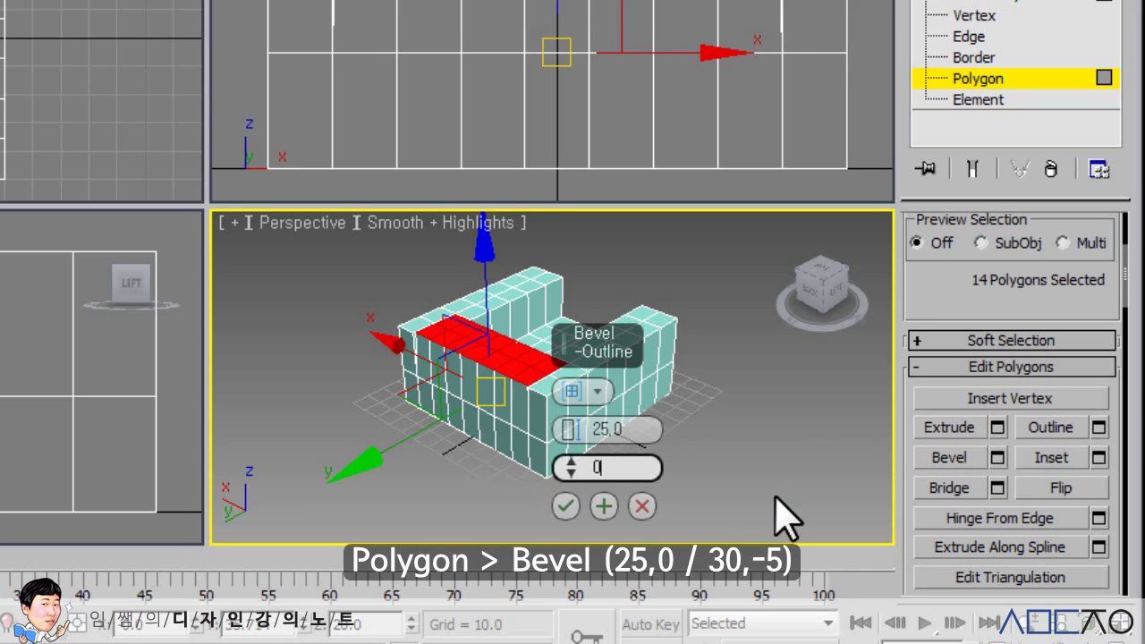
{"action": "key", "text": "Return"}
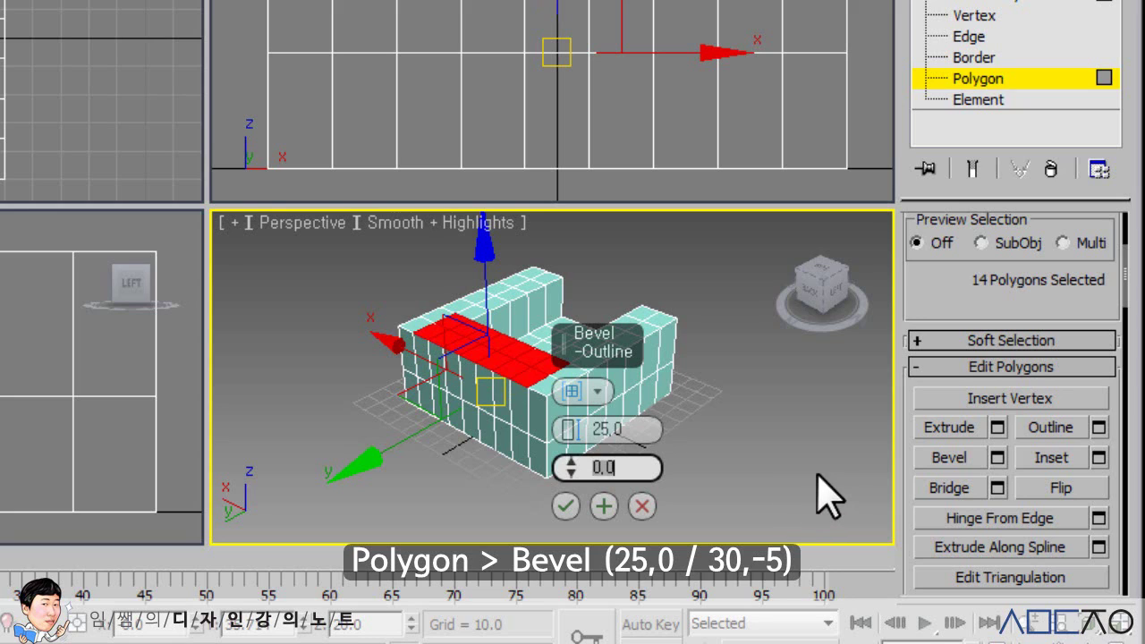
{"action": "left_click", "coordinate": [605, 507]}
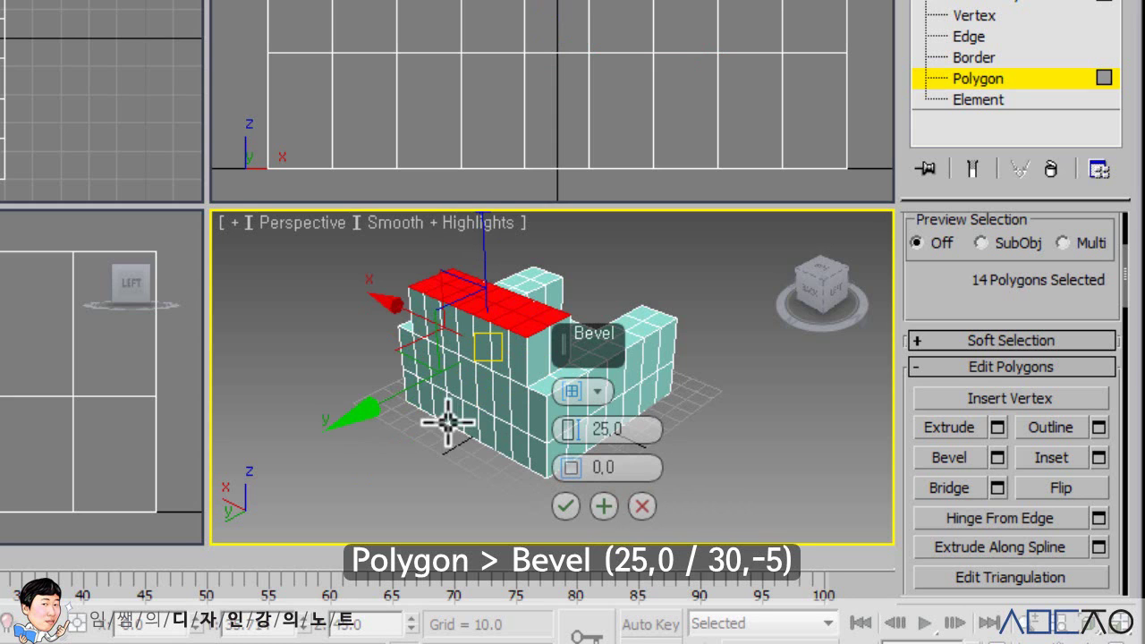
- Bevel the raised backrest polygons again with a height of 30 and an outline of -5
{"action": "middle_click_drag", "start_coordinate": [448, 421], "coordinate": [421, 358], "text": "alt"}
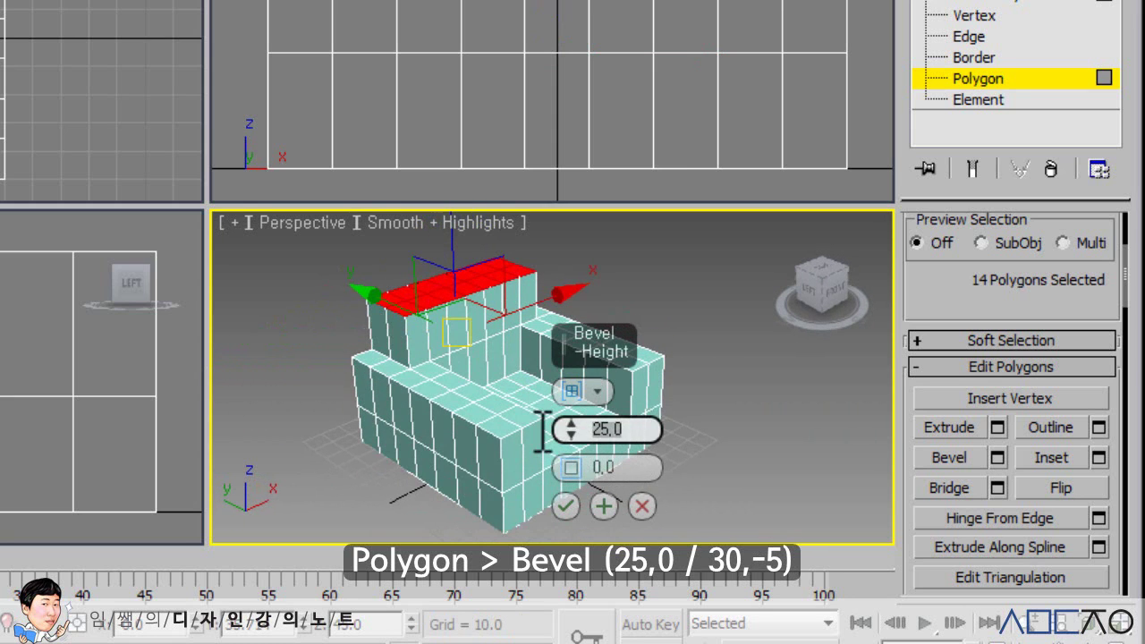
{"action": "type", "text": "30,0"}
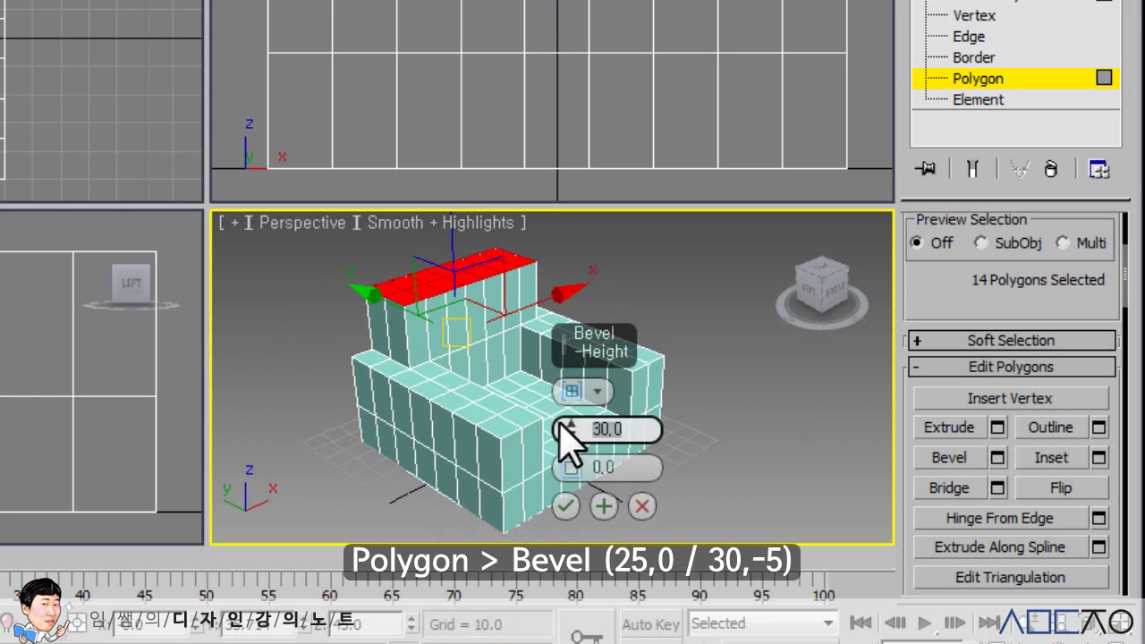
{"action": "left_click", "coordinate": [587, 466]}
{"action": "left_click_drag", "start_coordinate": [582, 389], "coordinate": [571, 481]}
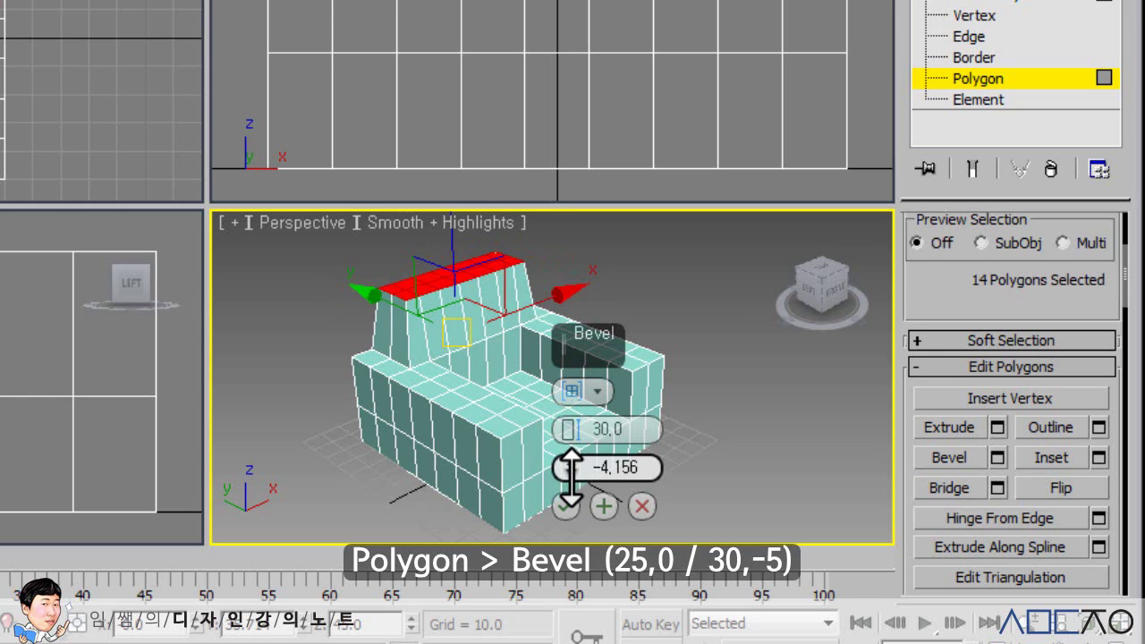
{"action": "left_click_drag", "start_coordinate": [648, 469], "coordinate": [536, 461]}
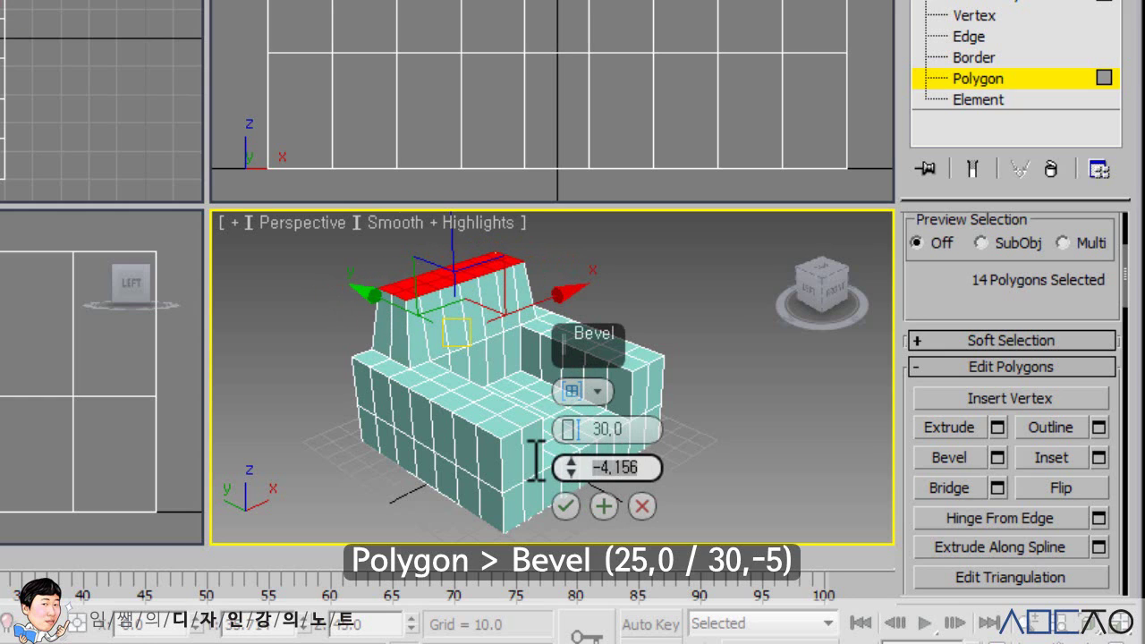
{"action": "type", "text": "-"}
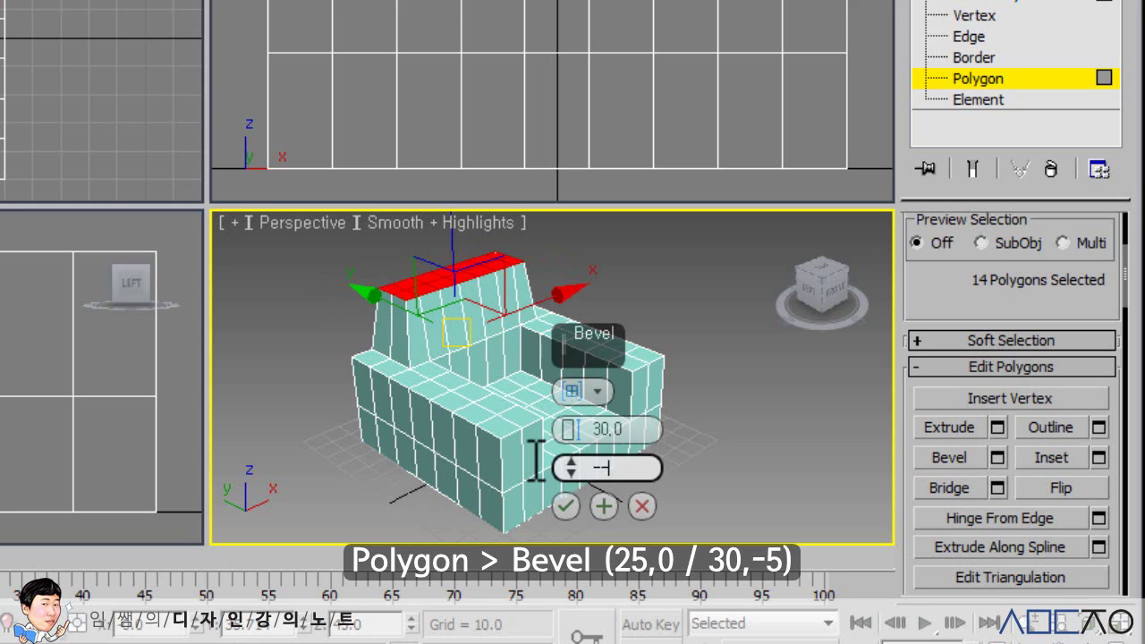
{"action": "type", "text": "5"}
{"action": "key", "text": "Return"}
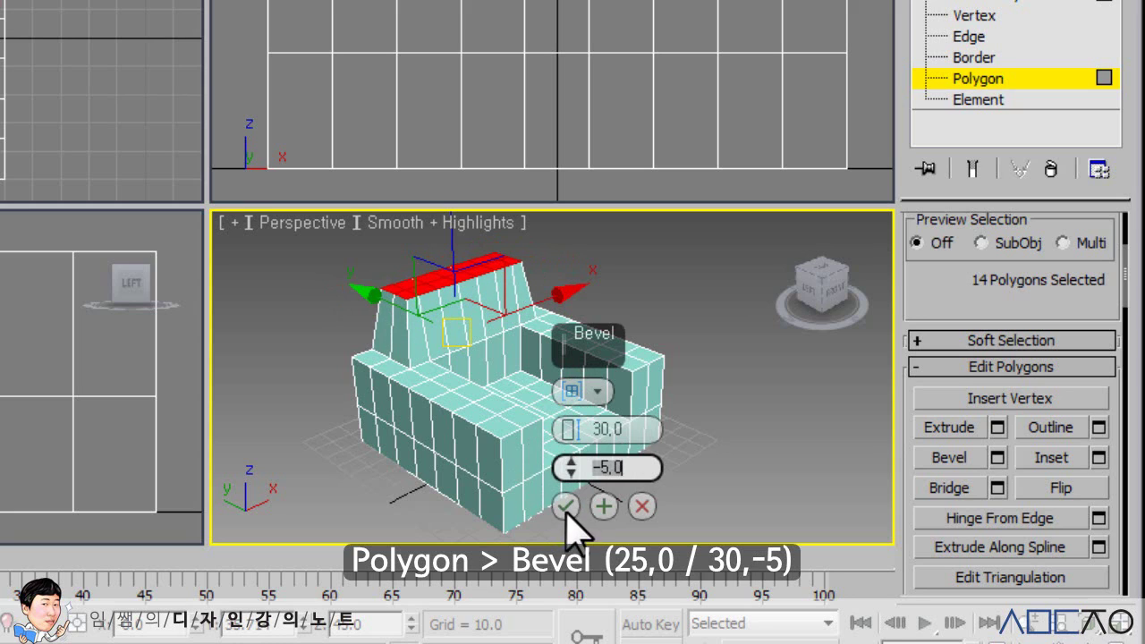
{"action": "left_click", "coordinate": [567, 511]}
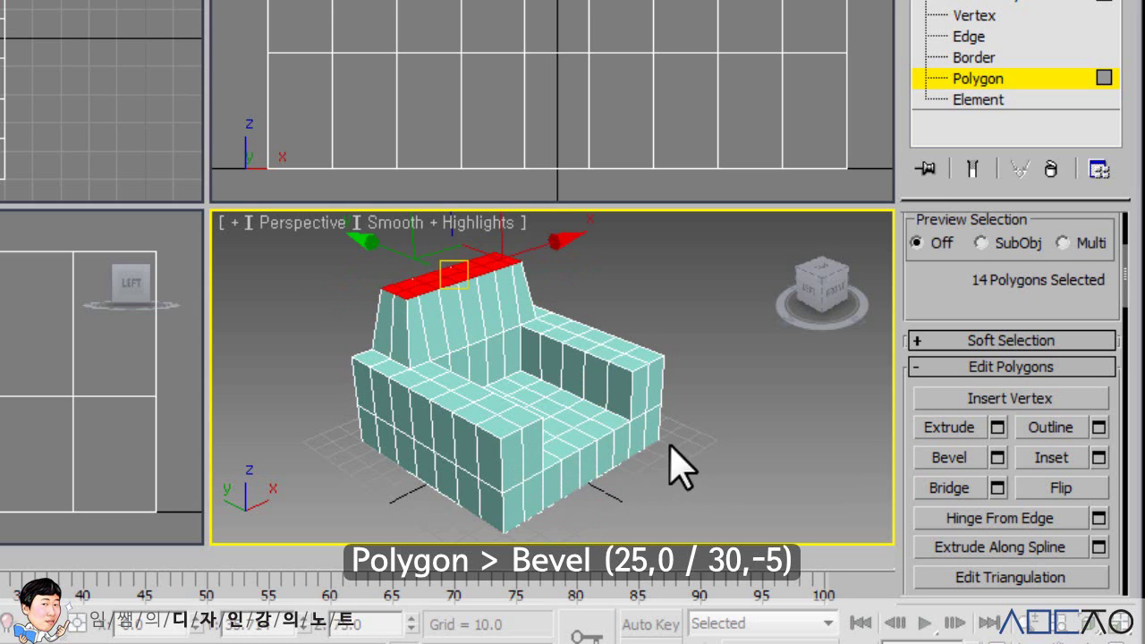
- Clear the polygon selection, view the armchair from the front and return to the Editable Poly object level
{"action": "left_click", "coordinate": [721, 432]}
{"action": "middle_click_drag", "start_coordinate": [721, 432], "coordinate": [552, 417], "text": "alt"}
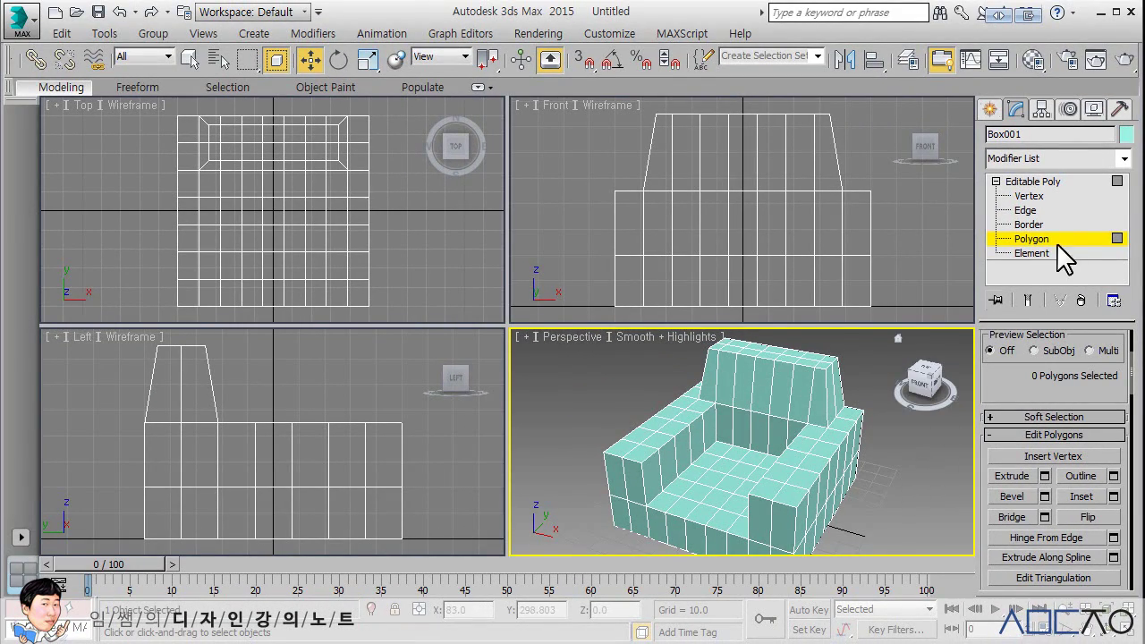
{"action": "left_click", "coordinate": [1047, 182]}
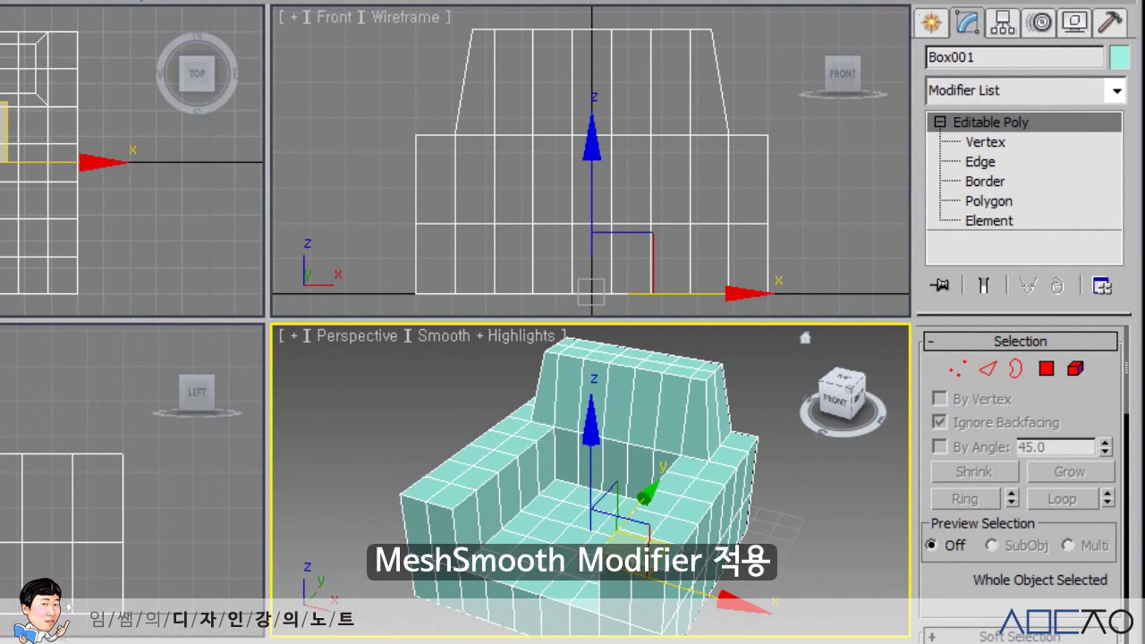
- Try a MeshSmooth modifier with the NURMS subdivision method on the armchair, and remove the modifier from the stack
{"action": "left_click", "coordinate": [1116, 90]}
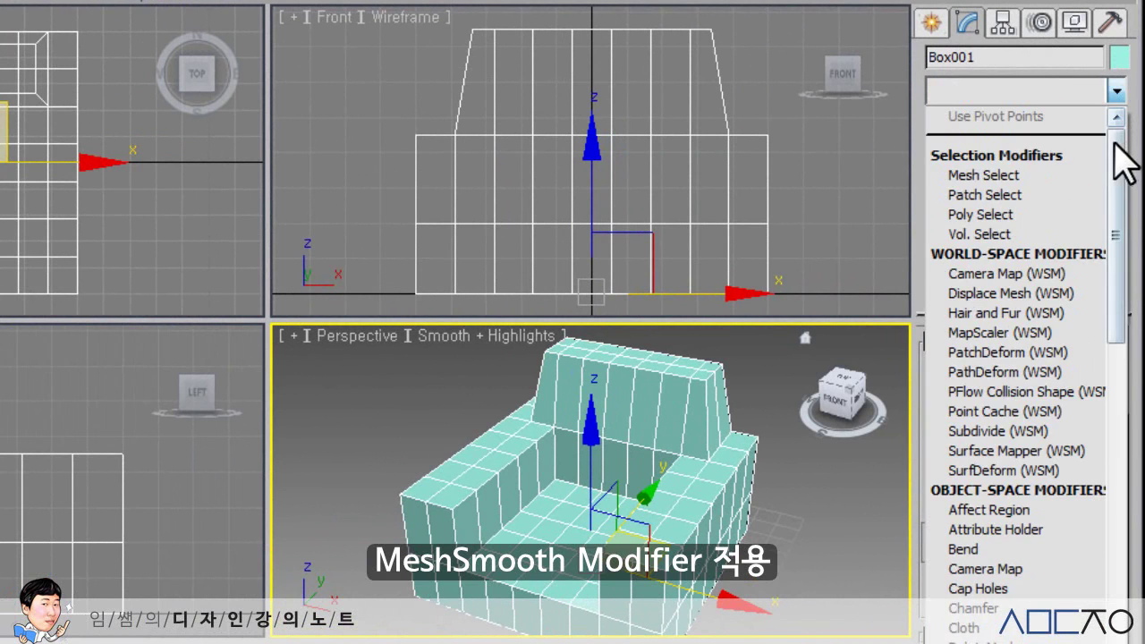
{"action": "left_click_drag", "start_coordinate": [1117, 154], "coordinate": [1116, 367]}
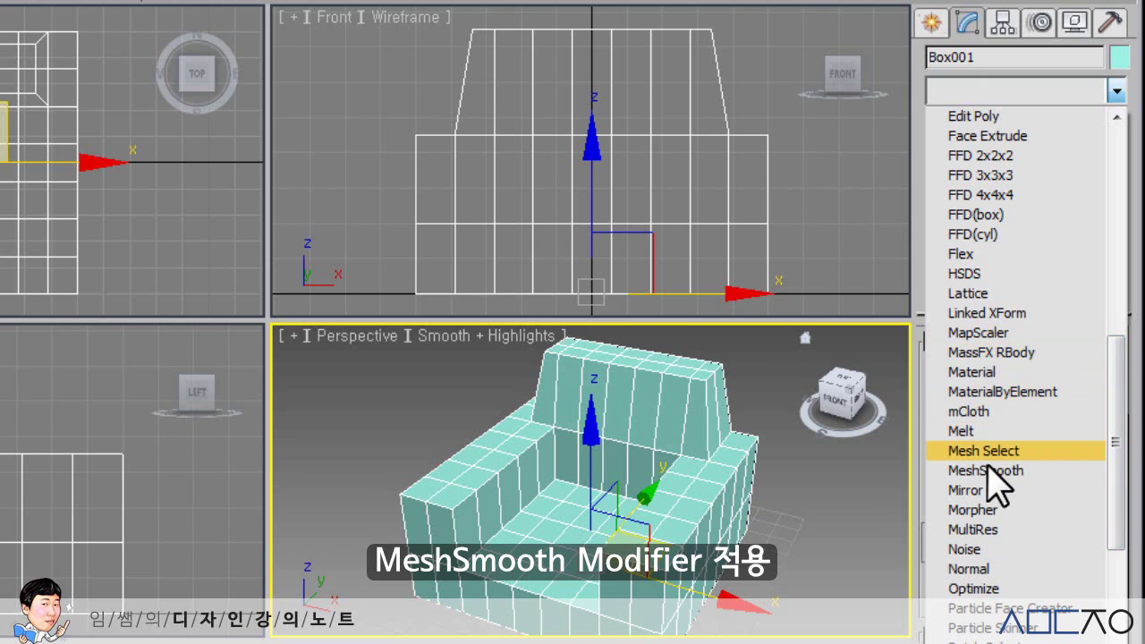
{"action": "left_click", "coordinate": [987, 472]}
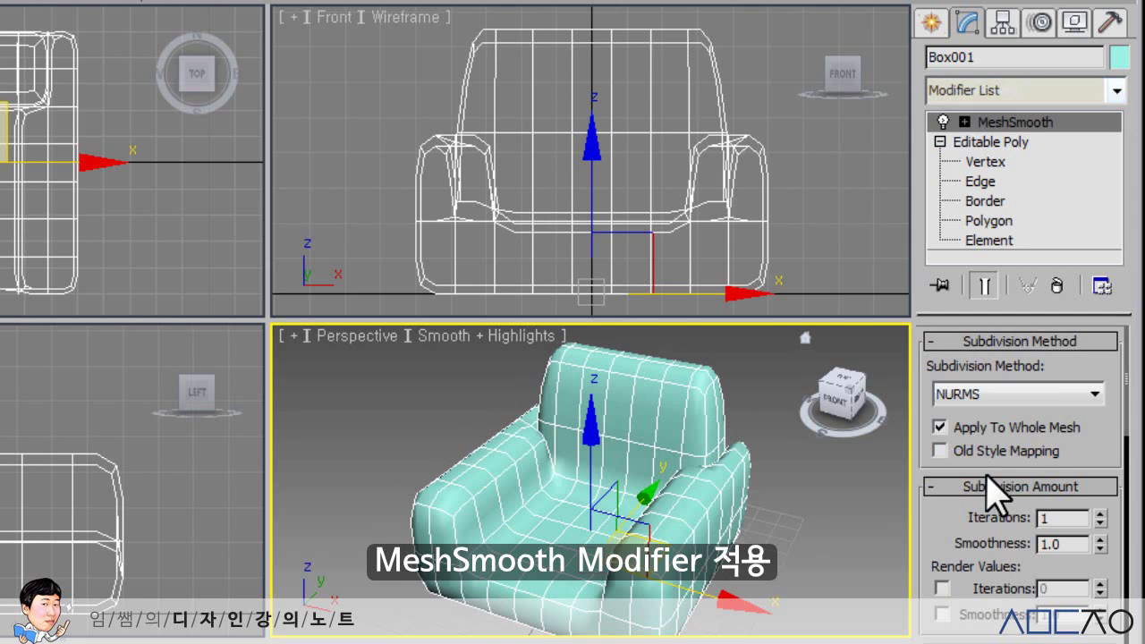
{"action": "left_click", "coordinate": [983, 394]}
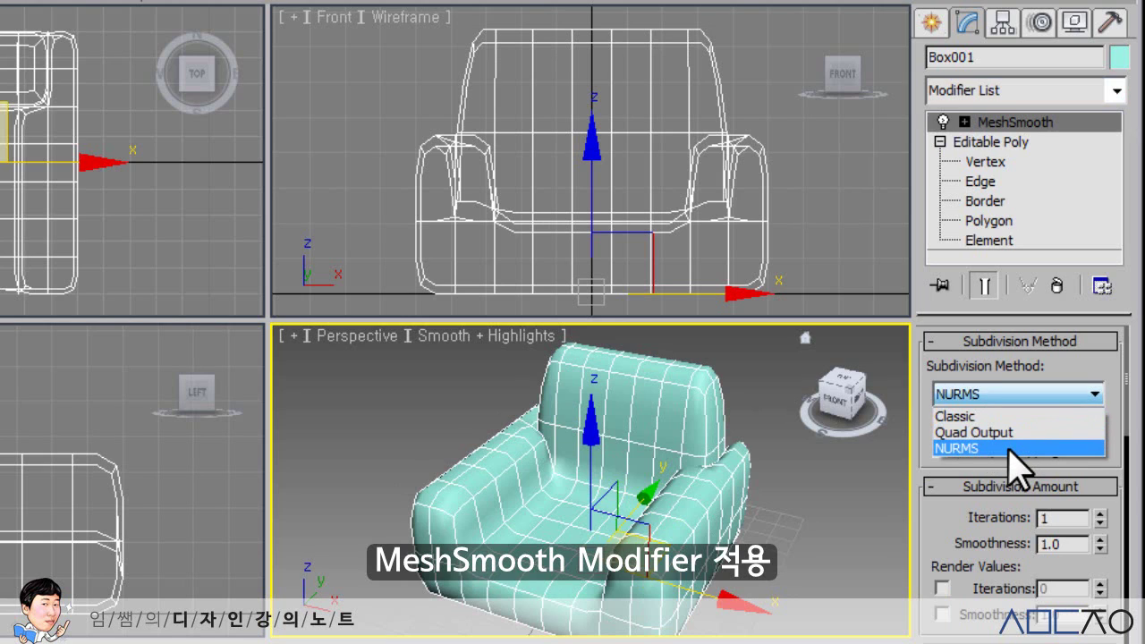
{"action": "left_click", "coordinate": [1009, 449]}
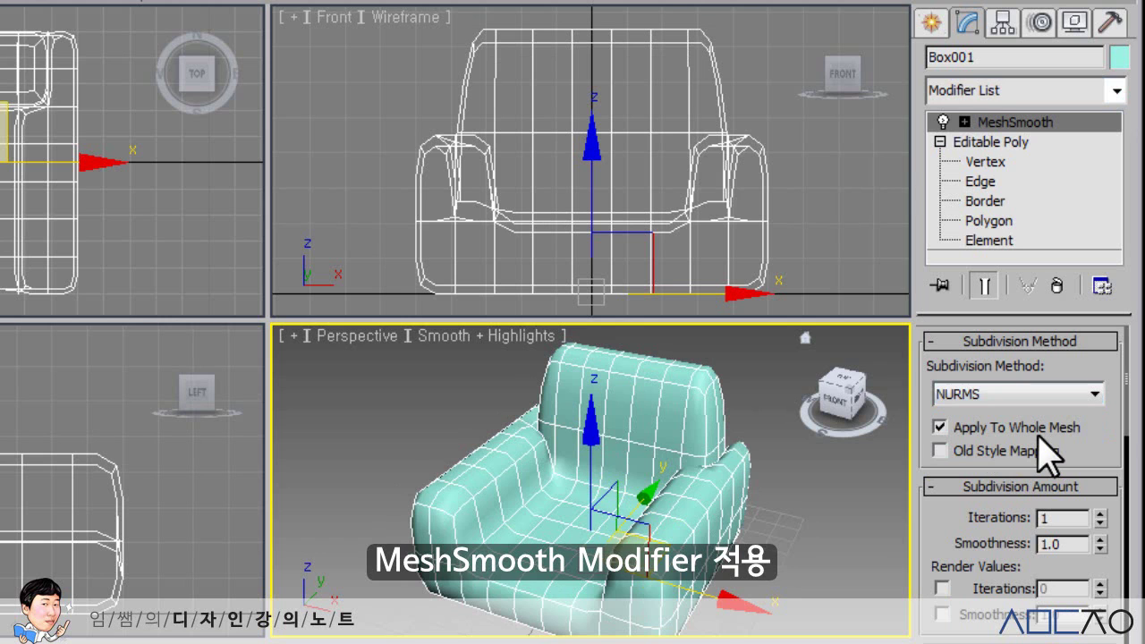
{"action": "left_click", "coordinate": [1057, 287]}
- Apply a TurboSmooth modifier to the armchair with 3 iterations and Isoline Display enabled
{"action": "left_click", "coordinate": [1117, 91]}
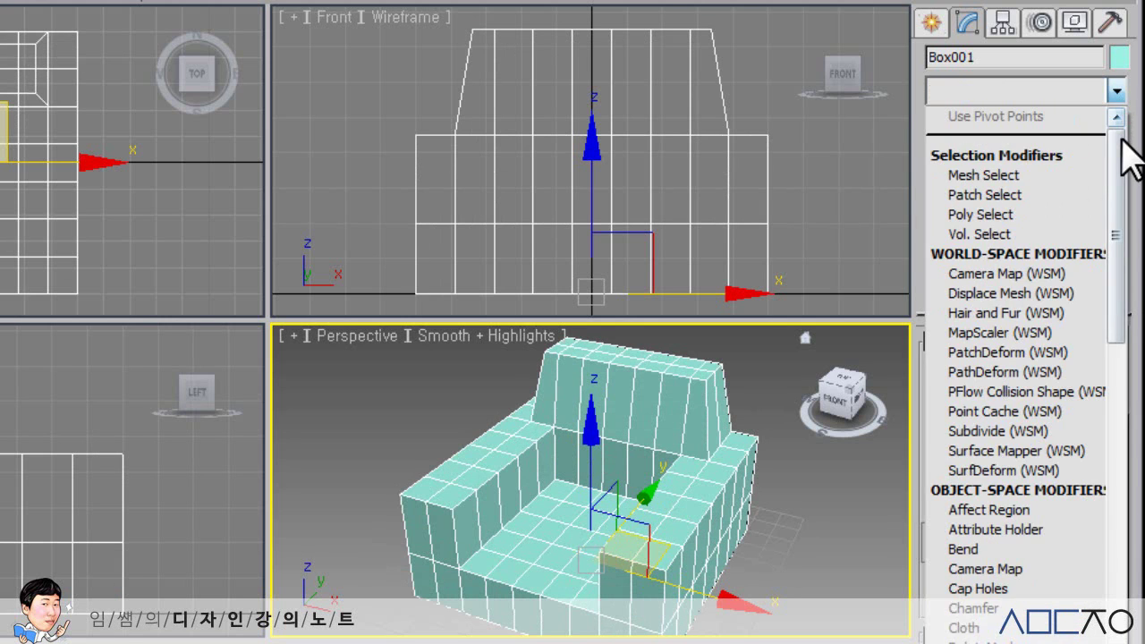
{"action": "left_click_drag", "start_coordinate": [1117, 134], "coordinate": [1115, 578]}
{"action": "left_click", "coordinate": [1028, 568]}
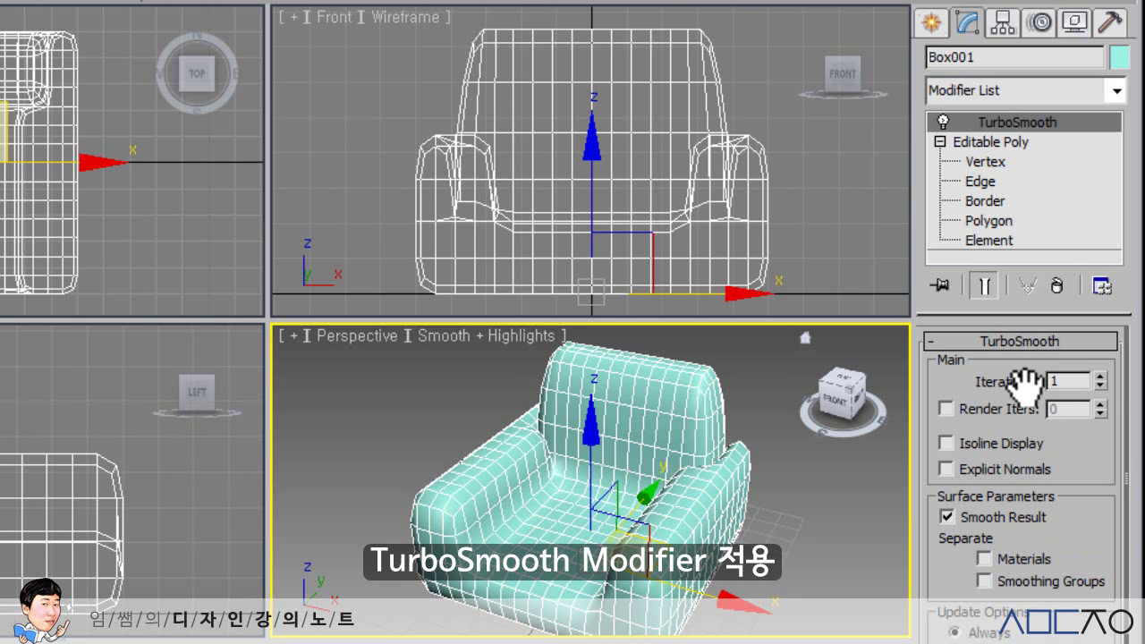
{"action": "left_click", "coordinate": [1101, 377]}
{"action": "left_click", "coordinate": [1101, 377]}
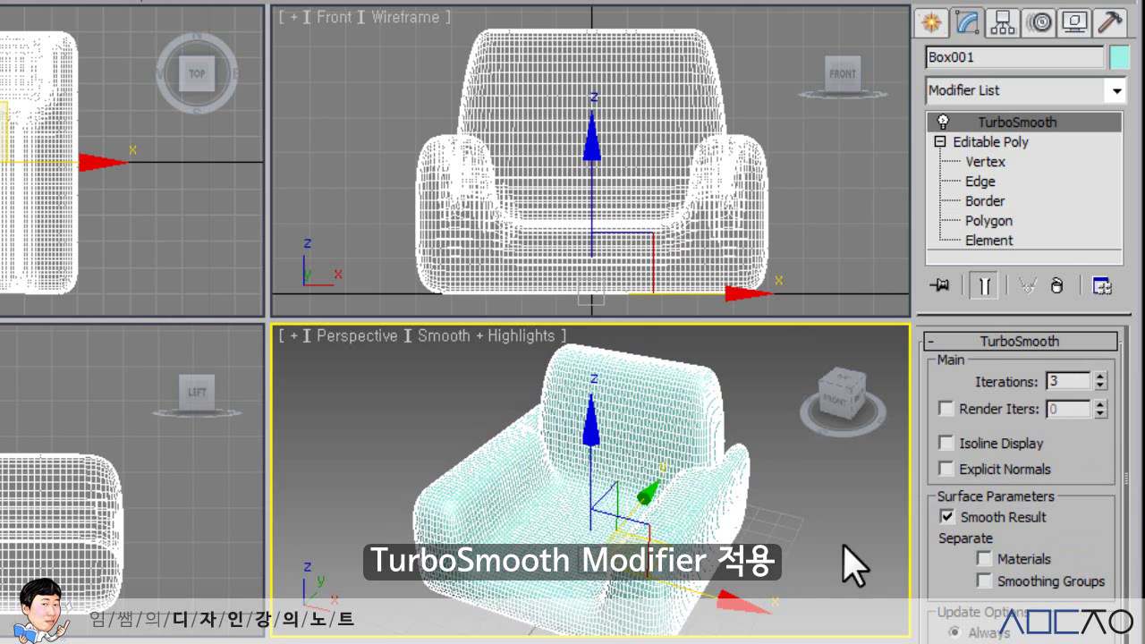
{"action": "mouse_move", "coordinate": [777, 553]}
{"action": "middle_mouse_down"}
{"action": "mouse_move", "coordinate": [761, 524]}
{"action": "mouse_move", "coordinate": [784, 546]}
{"action": "middle_mouse_up"}
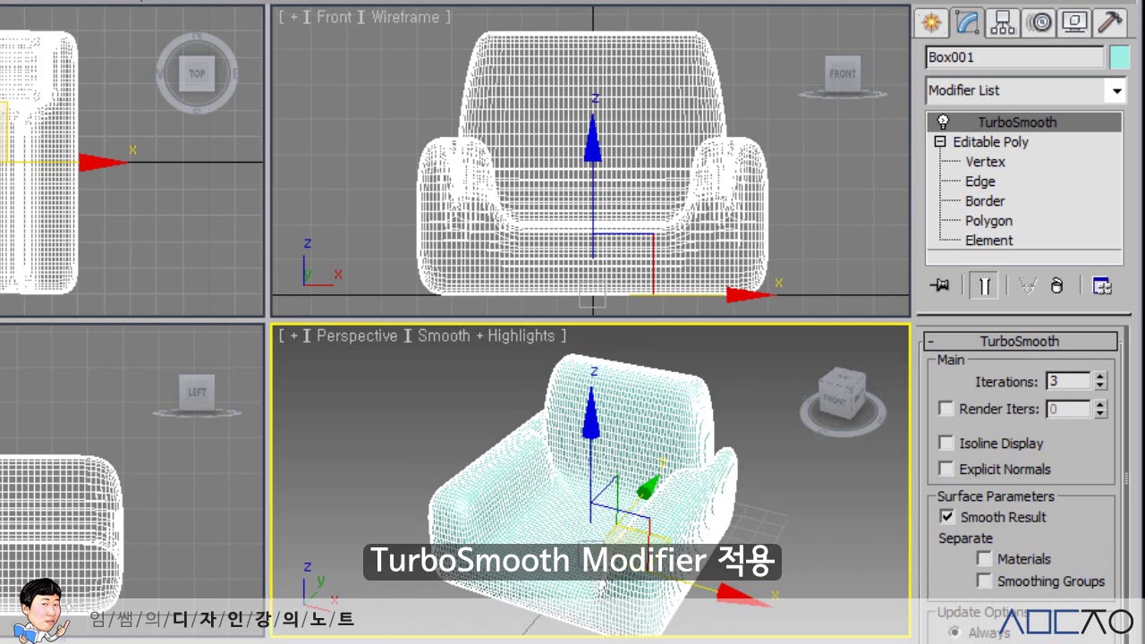
{"action": "left_click", "coordinate": [946, 442]}
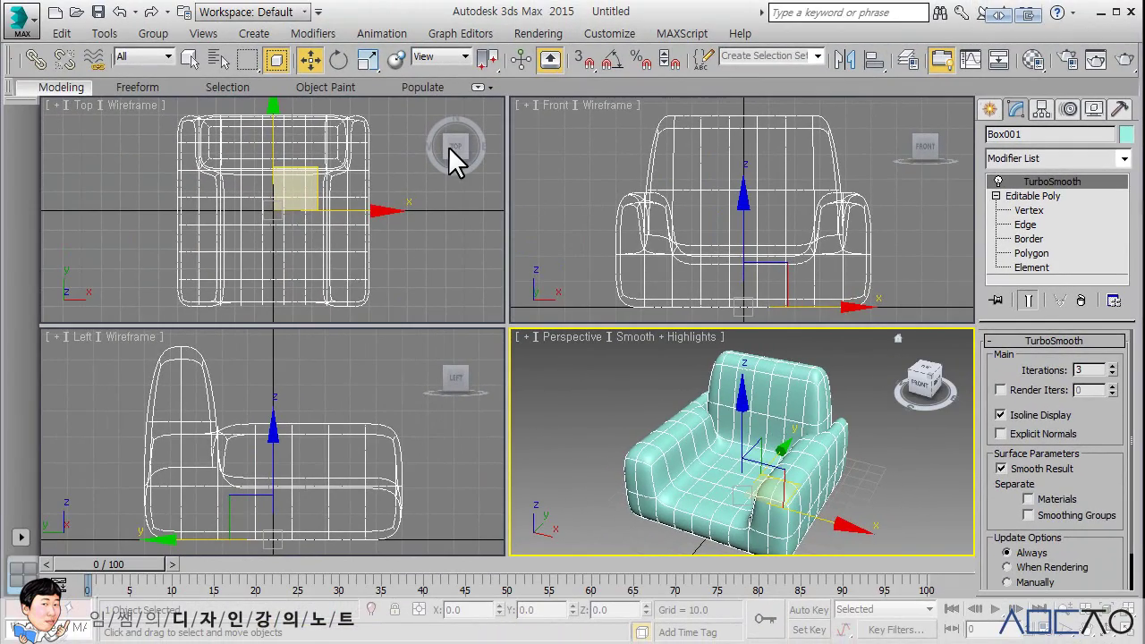
- Save the scene to the desktop as sofa_01 in the 3ds Max format
{"action": "left_click", "coordinate": [23, 24]}
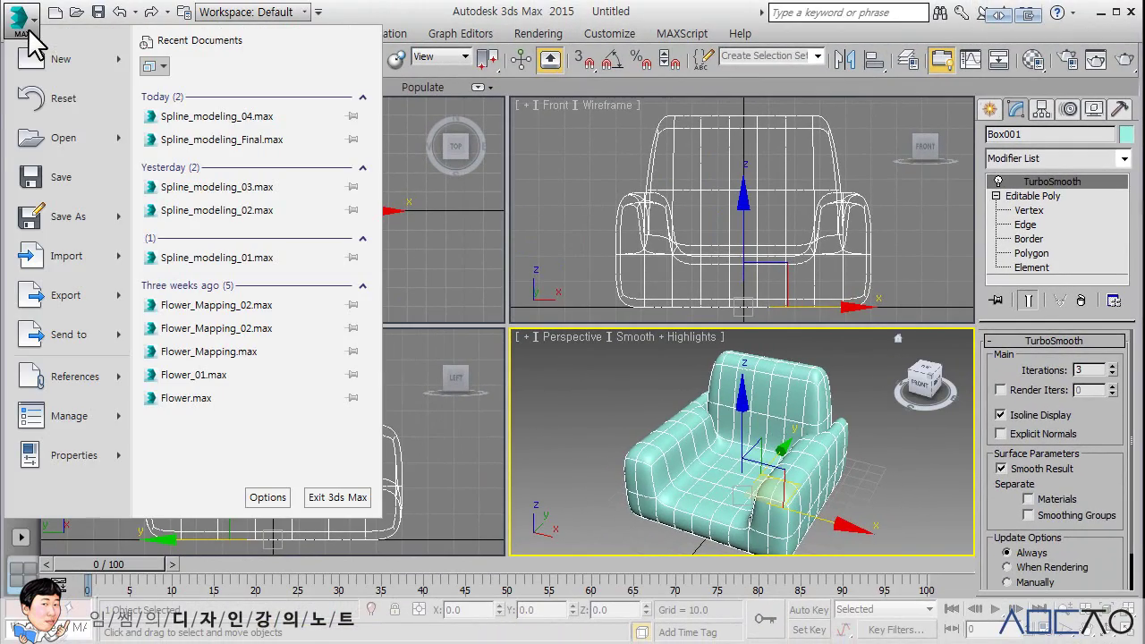
{"action": "left_click", "coordinate": [90, 188]}
{"action": "left_click", "coordinate": [55, 170]}
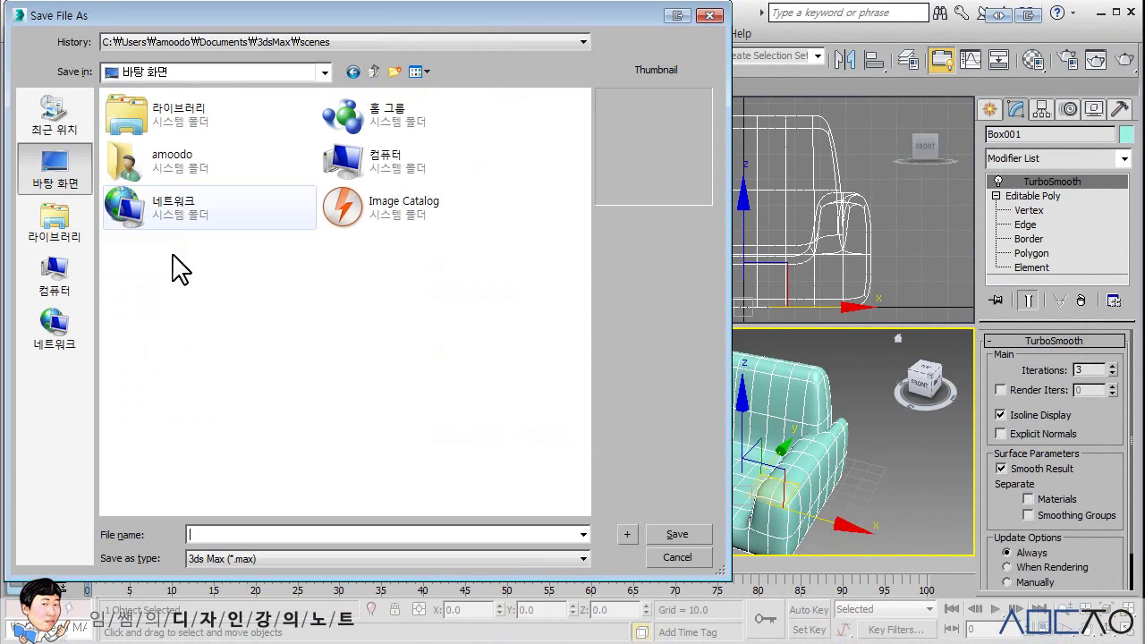
{"action": "type", "text": "sof"}
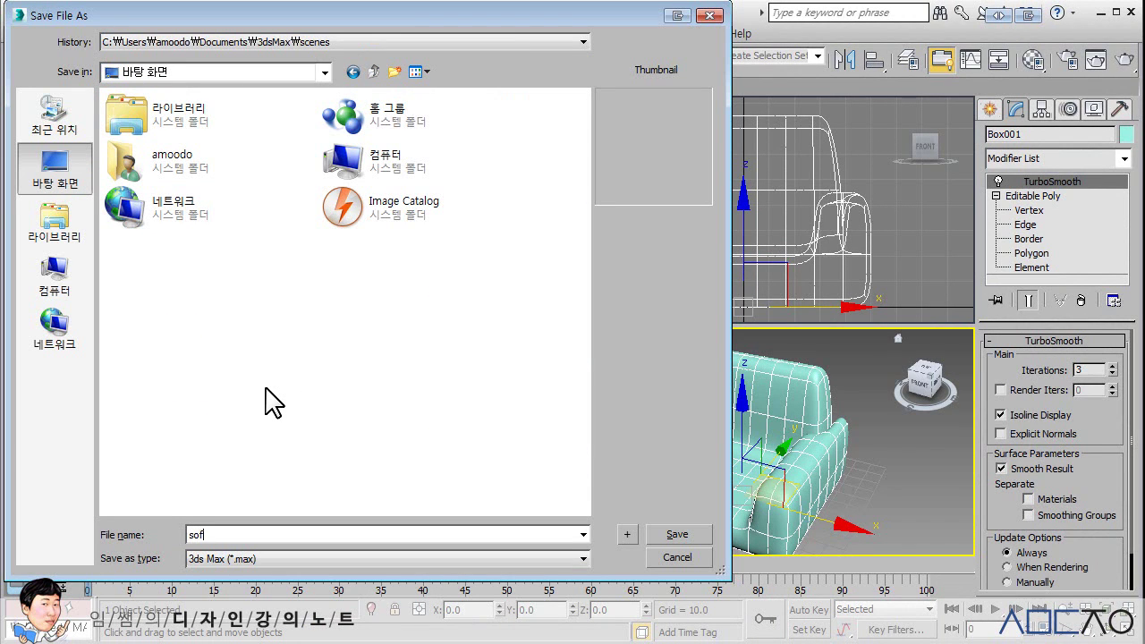
{"action": "type", "text": "a_01"}
{"action": "key", "text": "Return"}
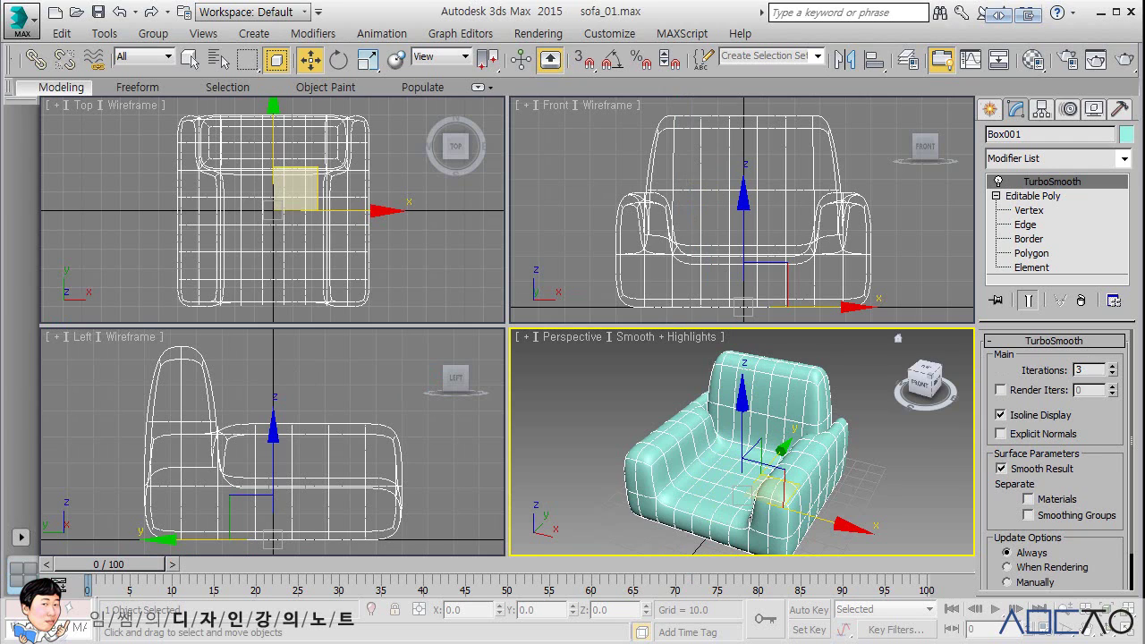
- Create a box about 66 long, 52 wide and 11 high over the seat area between the armrests in the Top viewport
{"action": "left_click", "coordinate": [990, 108]}
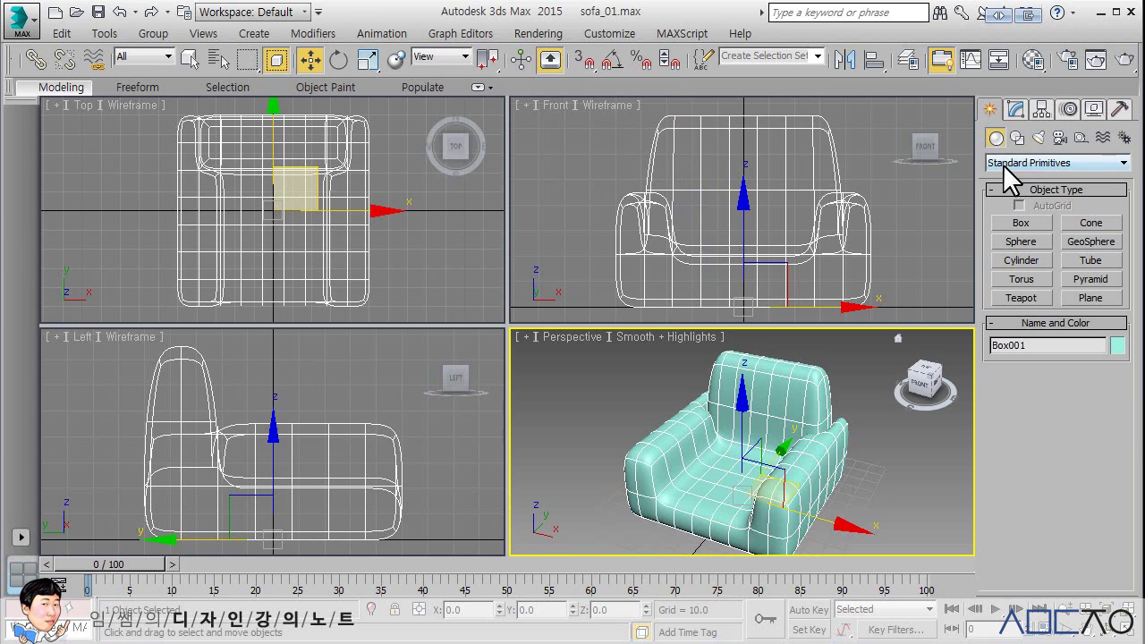
{"action": "left_click", "coordinate": [1020, 224]}
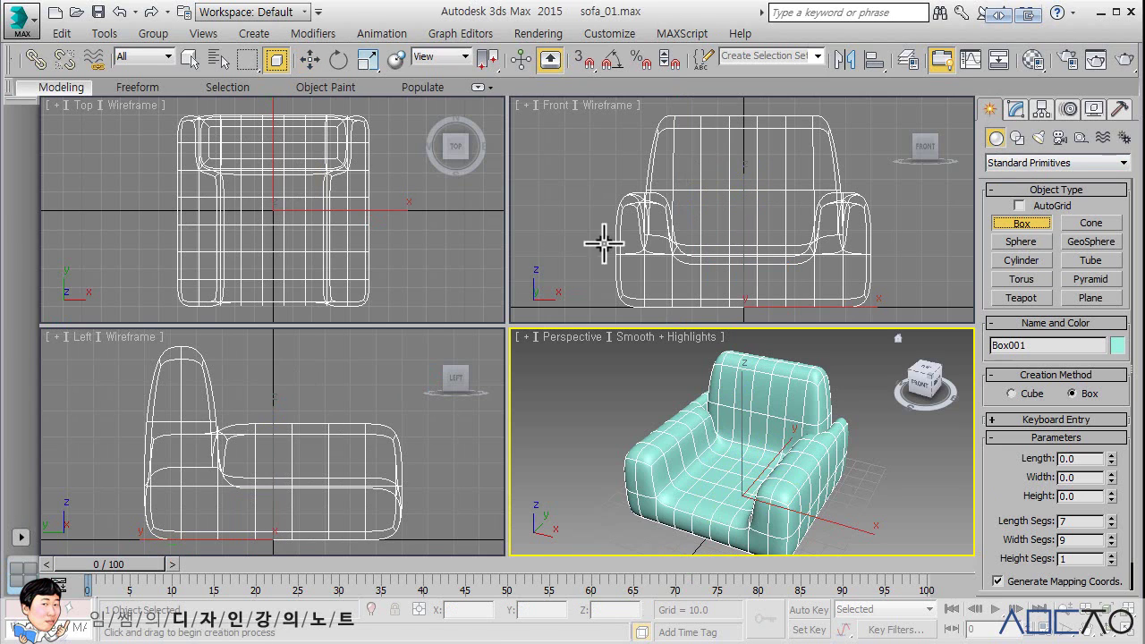
{"action": "middle_click_drag", "start_coordinate": [307, 212], "coordinate": [296, 207]}
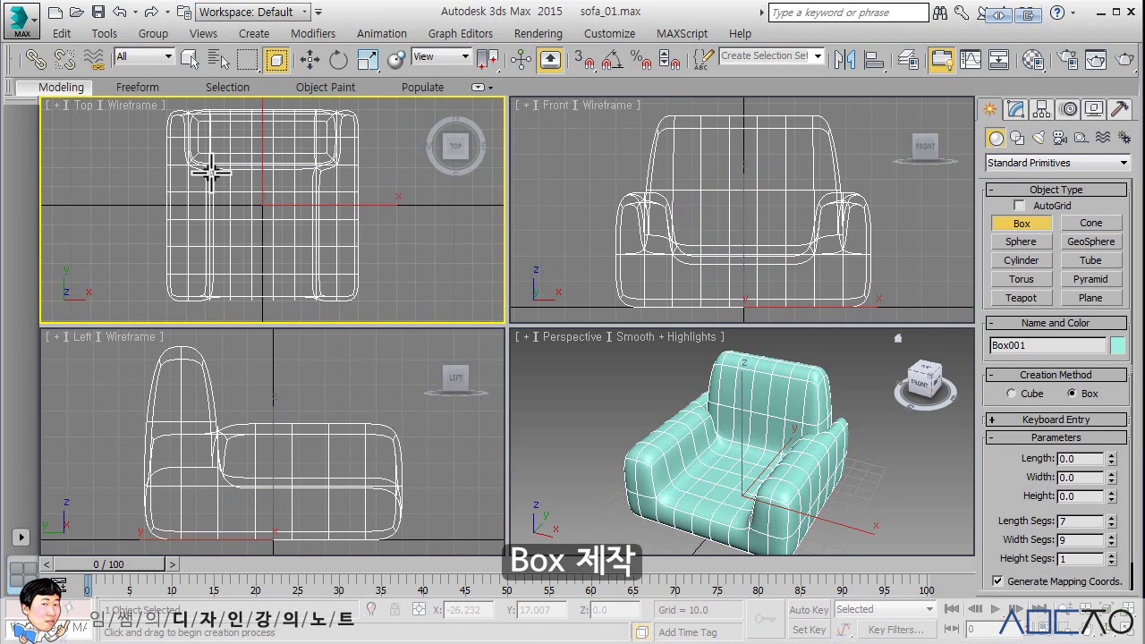
{"action": "left_click_drag", "start_coordinate": [212, 171], "coordinate": [301, 284]}
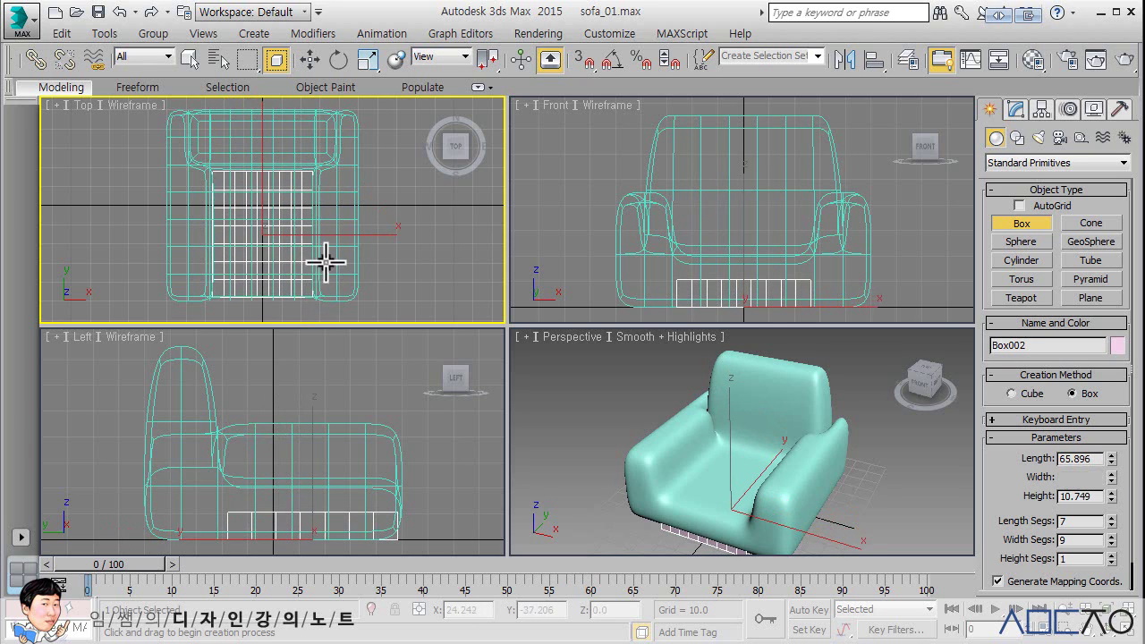
{"action": "left_click", "coordinate": [327, 258]}
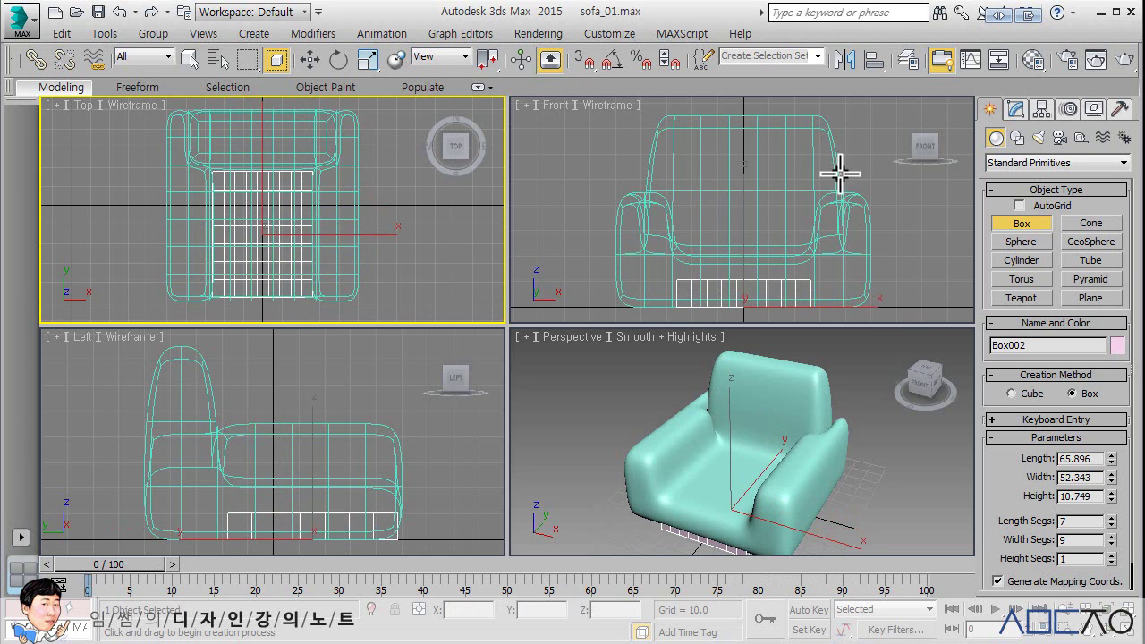
{"action": "left_click", "coordinate": [311, 60]}
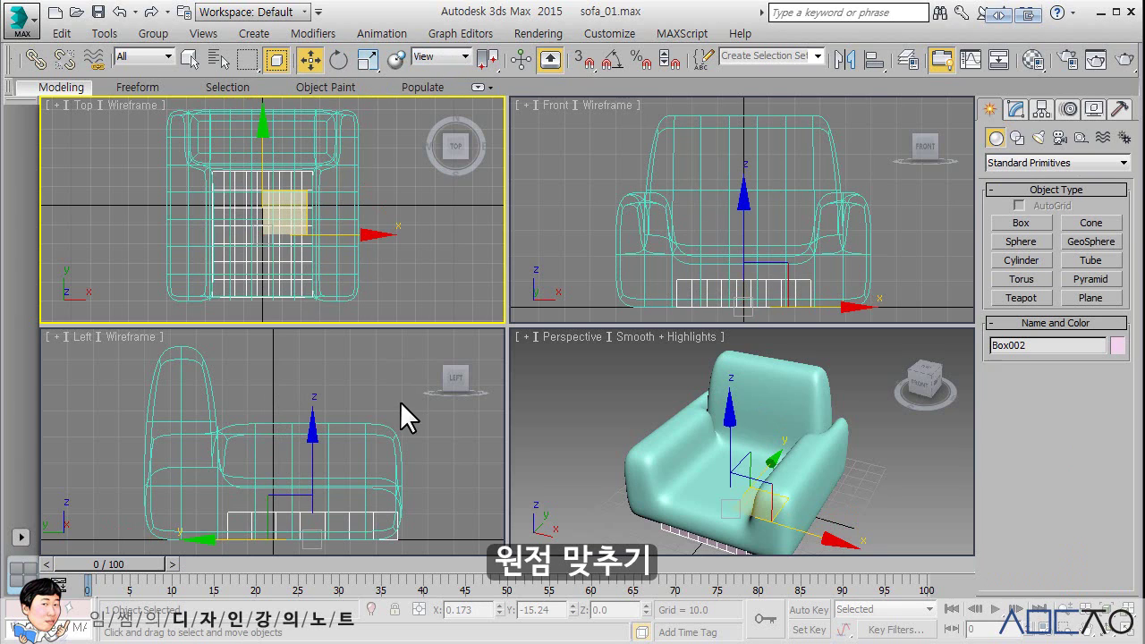
- Center the cushion box on the origin by setting its X and Y position to 0
{"action": "double_click", "coordinate": [461, 609]}
{"action": "type", "text": "0"}
{"action": "key", "text": "Tab"}
{"action": "type", "text": "0"}
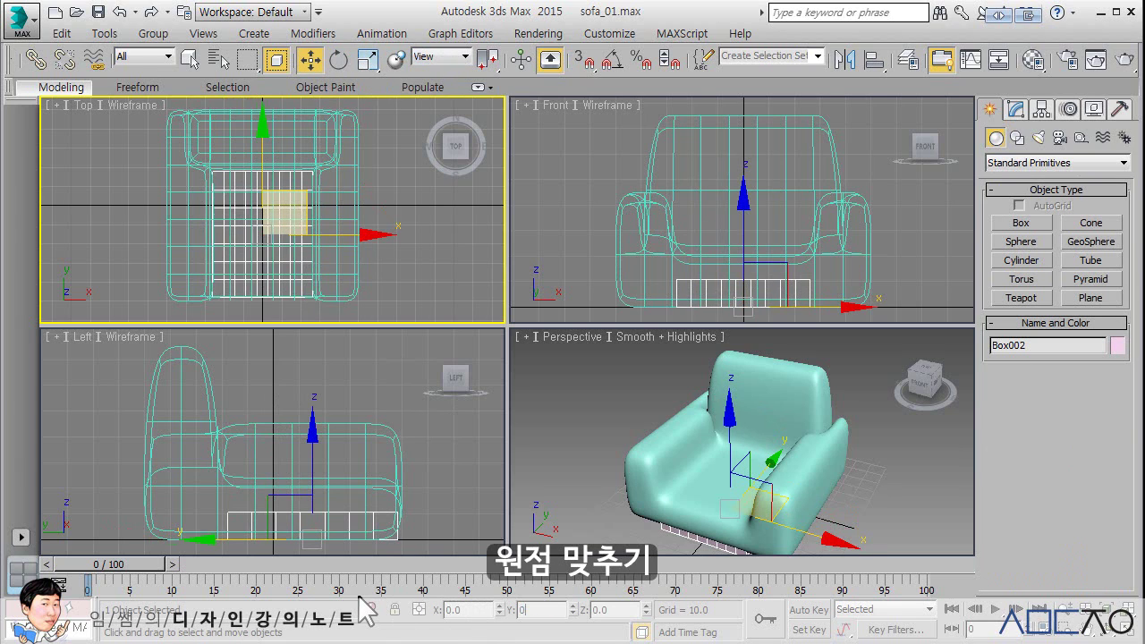
{"action": "key", "text": "Tab"}
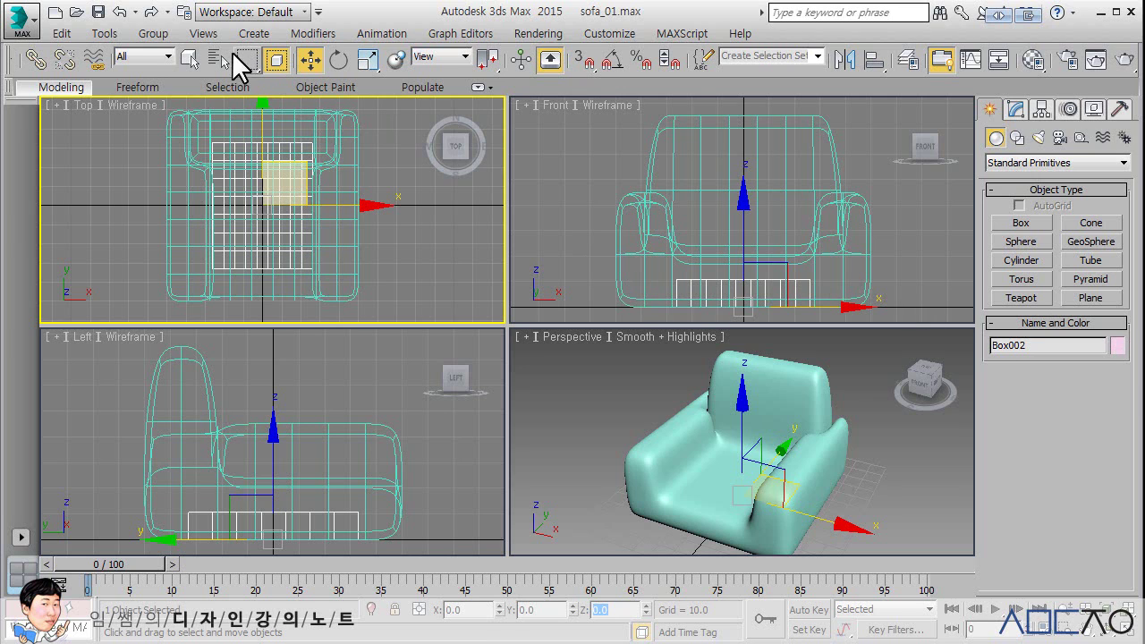
- Isolate the cushion box from the armchair and show it whole in a maximized Perspective viewport
{"action": "left_click", "coordinate": [103, 32]}
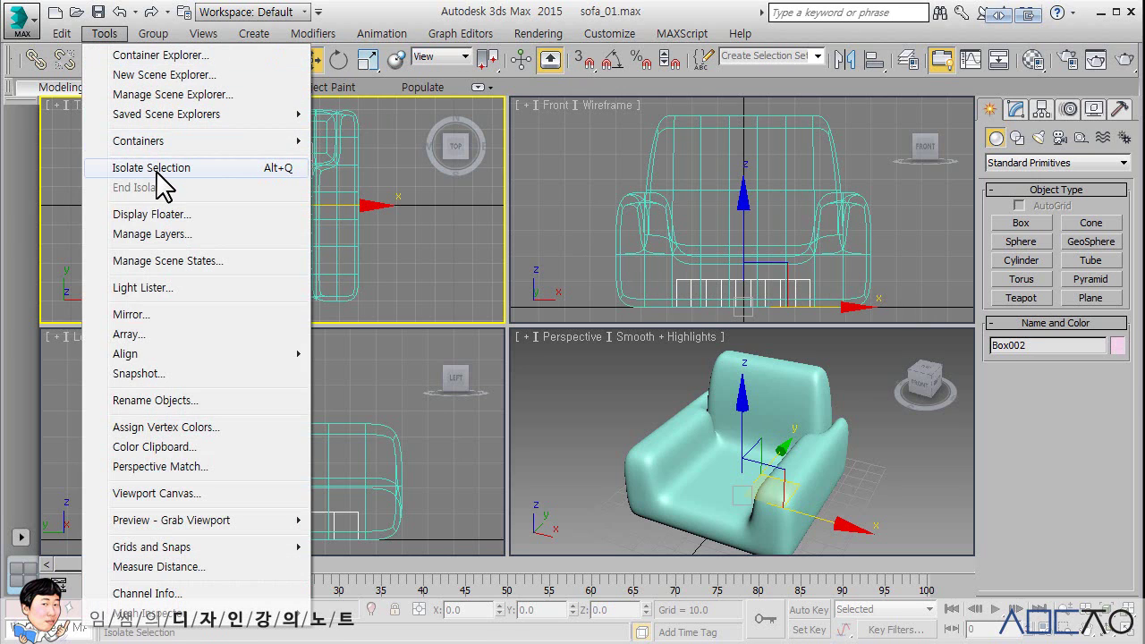
{"action": "left_click", "coordinate": [230, 169]}
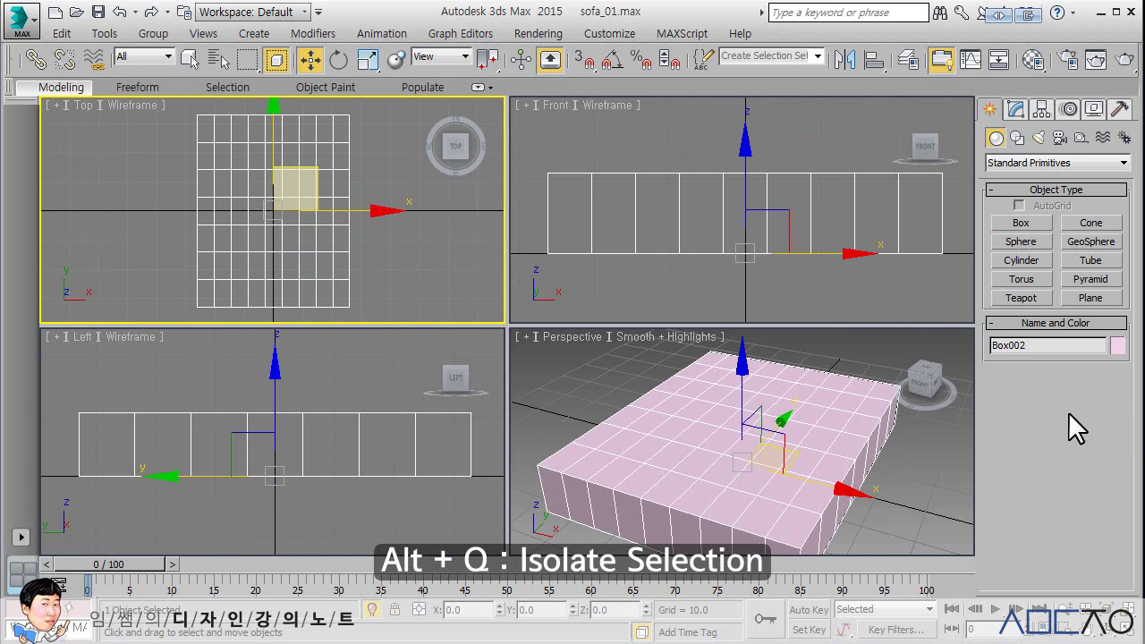
{"action": "left_click", "coordinate": [836, 435]}
{"action": "middle_click_drag", "start_coordinate": [825, 423], "coordinate": [823, 415]}
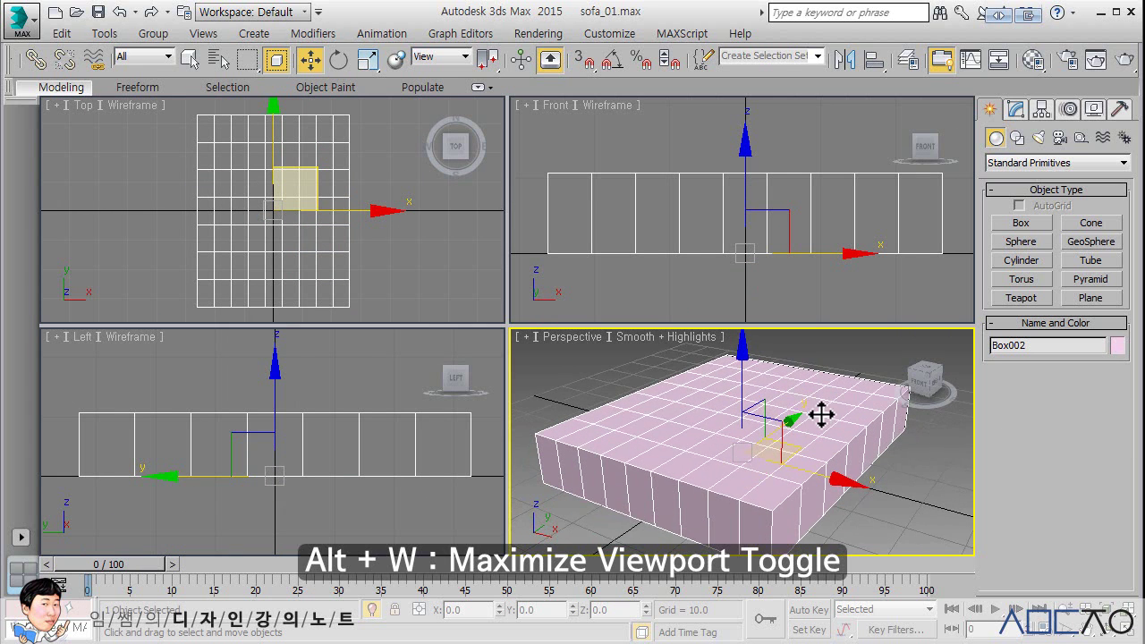
{"action": "key", "text": "alt+w"}
{"action": "scroll", "coordinate": [816, 374], "scroll_direction": "down", "scroll_amount": 4}
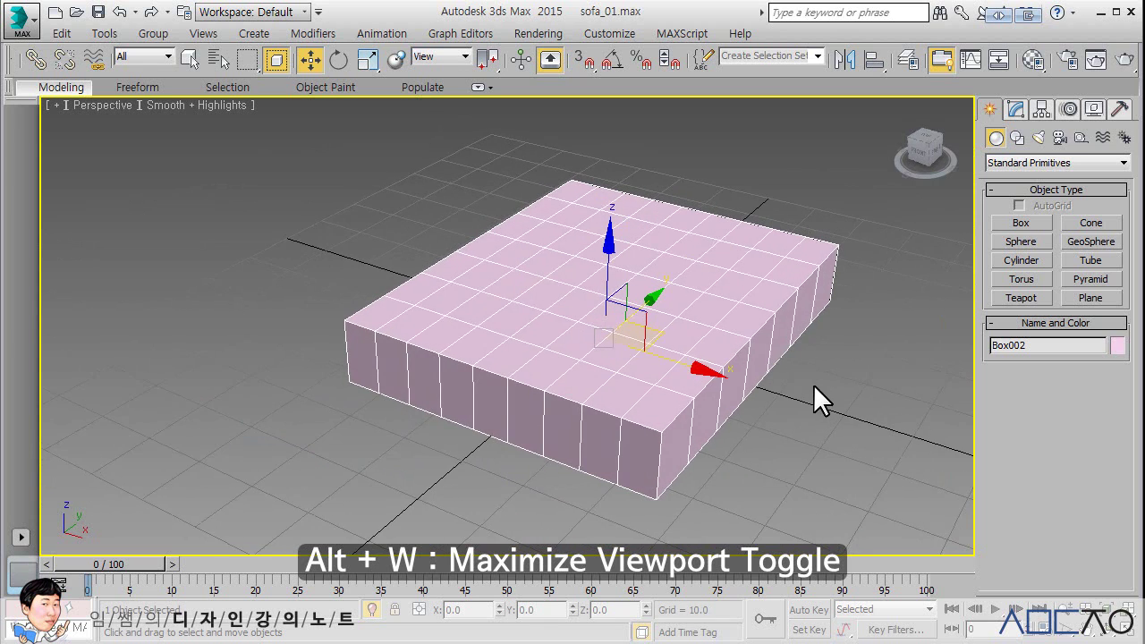
{"action": "scroll", "coordinate": [831, 397], "scroll_direction": "up", "scroll_amount": 3}
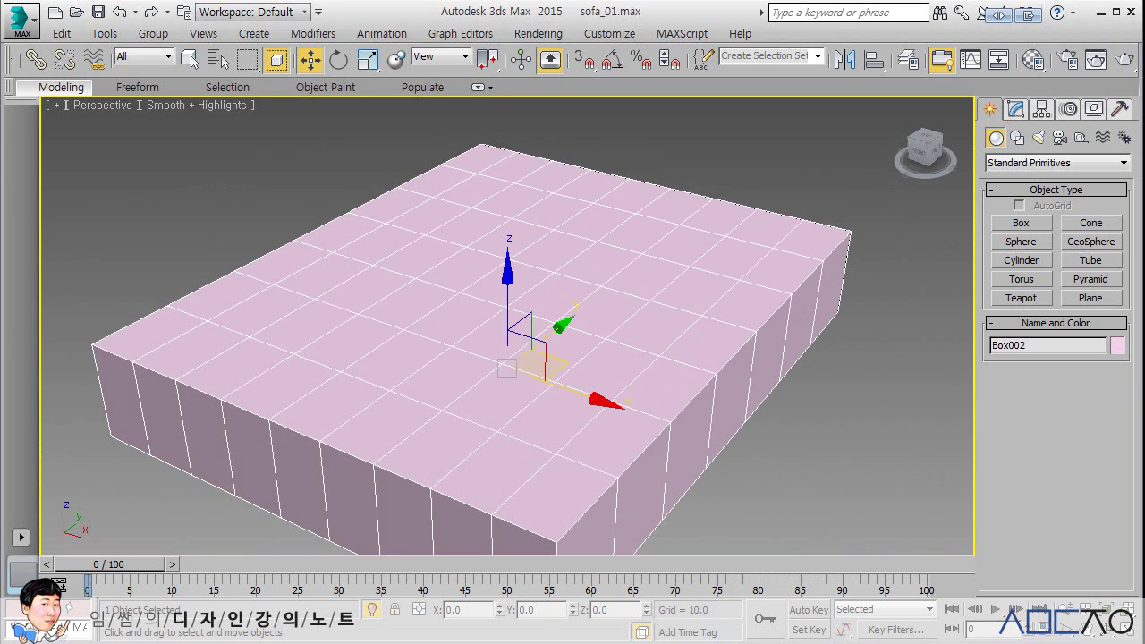
{"action": "scroll", "coordinate": [746, 363], "scroll_direction": "down", "scroll_amount": 3}
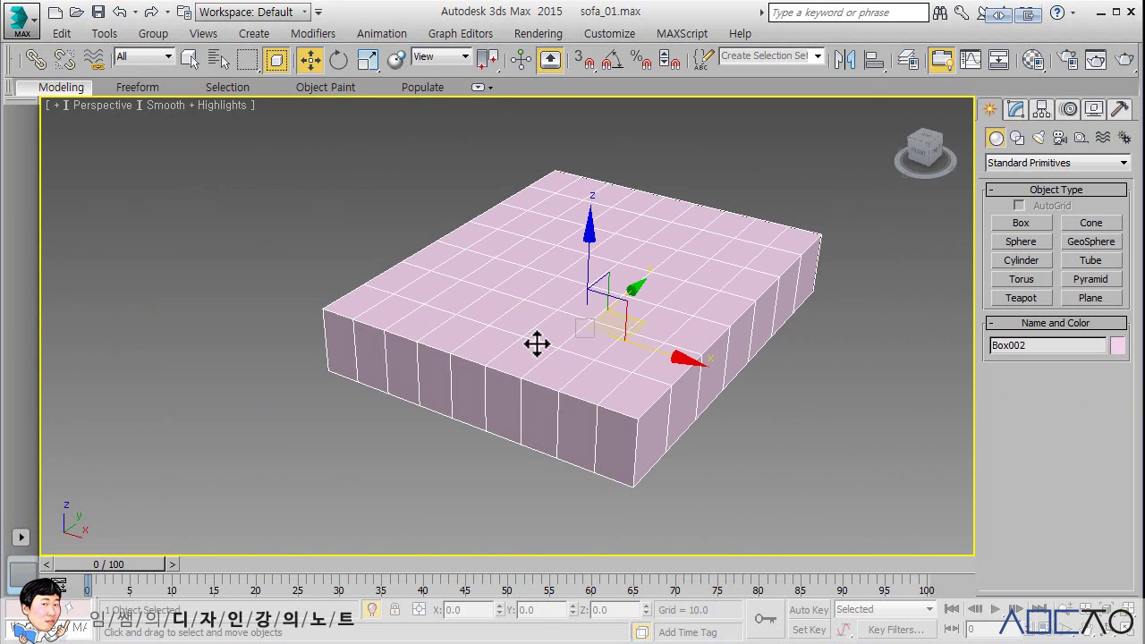
{"action": "middle_click_drag", "start_coordinate": [538, 344], "coordinate": [488, 345]}
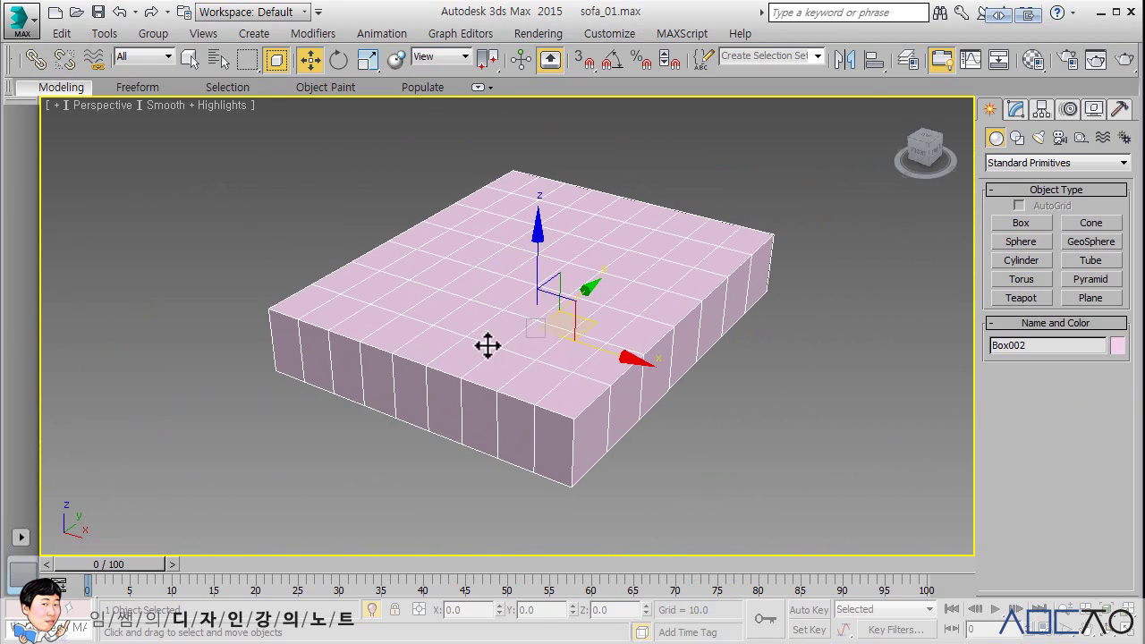
- Reduce the cushion box's height to 10.319
{"action": "left_click", "coordinate": [1017, 110]}
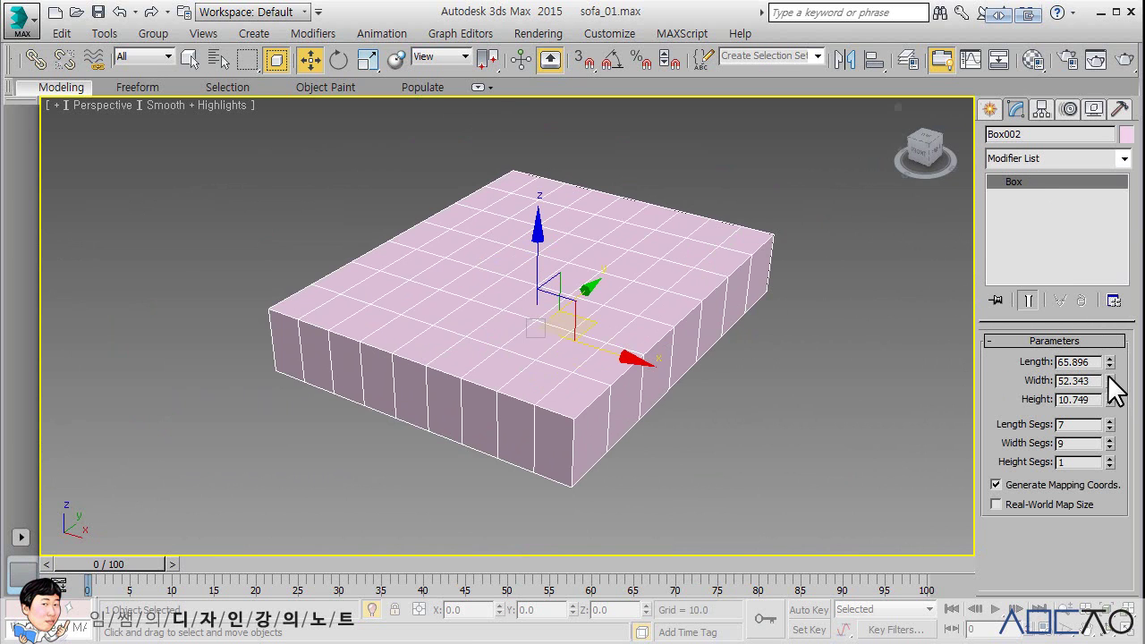
{"action": "mouse_move", "coordinate": [1109, 400]}
{"action": "left_mouse_down"}
{"action": "mouse_move", "coordinate": [1102, 277]}
{"action": "mouse_move", "coordinate": [1102, 407]}
{"action": "mouse_move", "coordinate": [1101, 381]}
{"action": "mouse_move", "coordinate": [1102, 397]}
{"action": "left_mouse_up"}
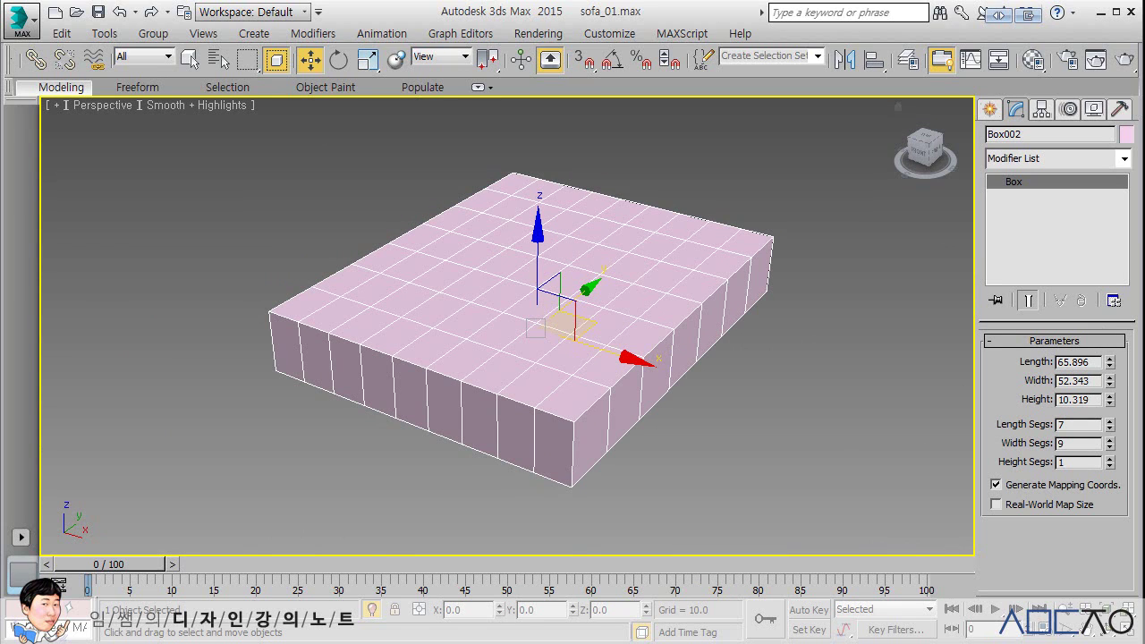
{"action": "left_click", "coordinate": [989, 108]}
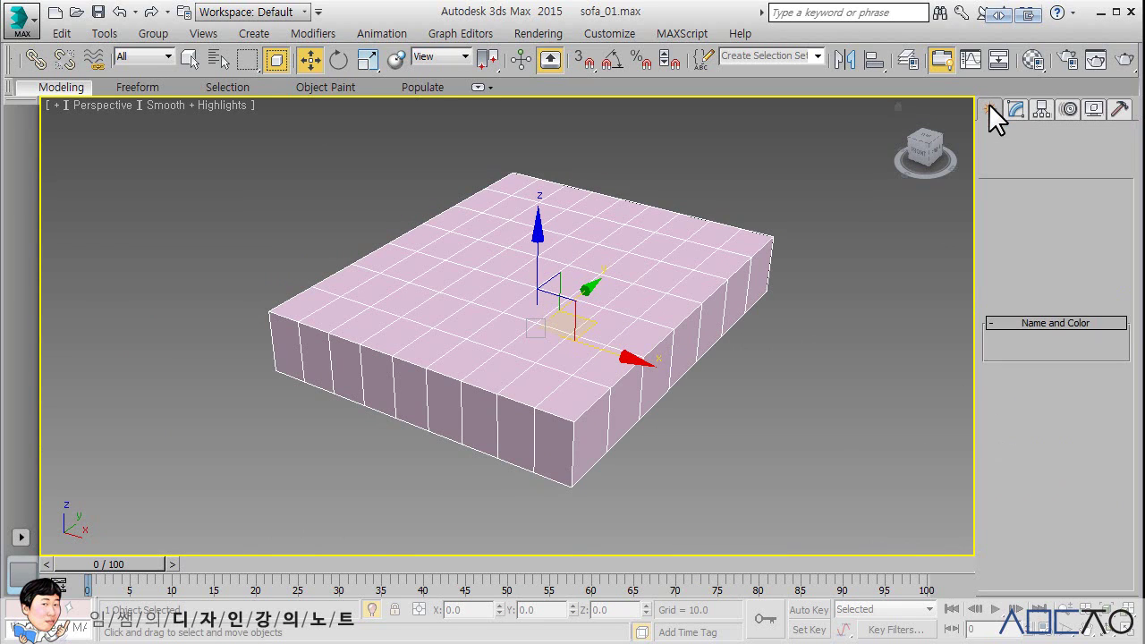
{"action": "left_click", "coordinate": [1012, 107]}
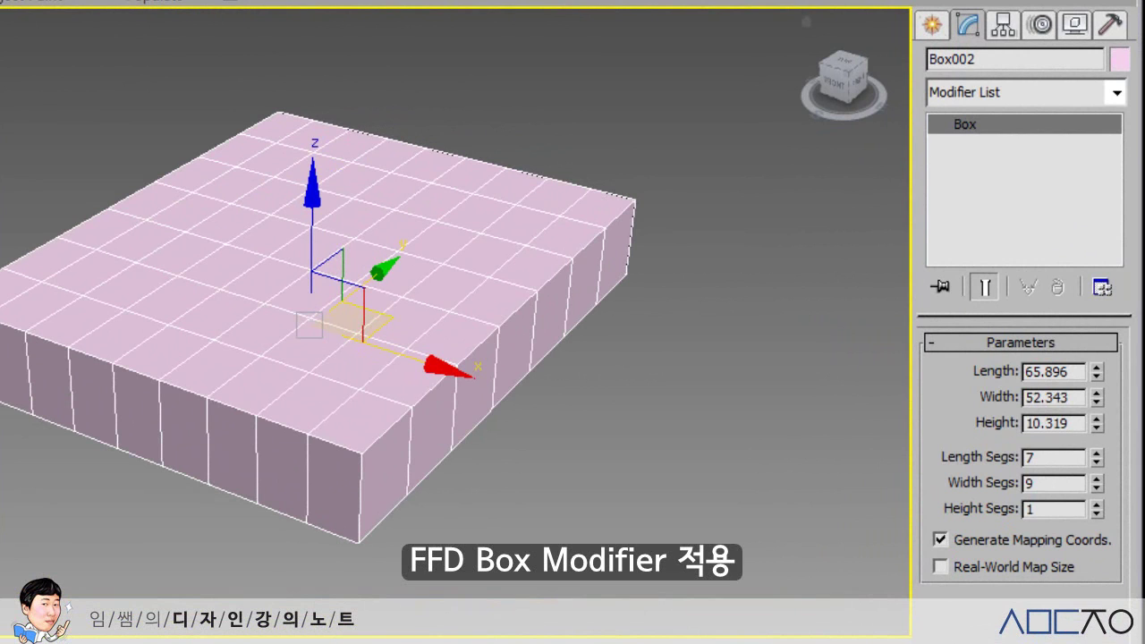
- Apply an FFD(box) modifier to the cushion box and return to the four-viewport layout
{"action": "left_click", "coordinate": [1117, 93]}
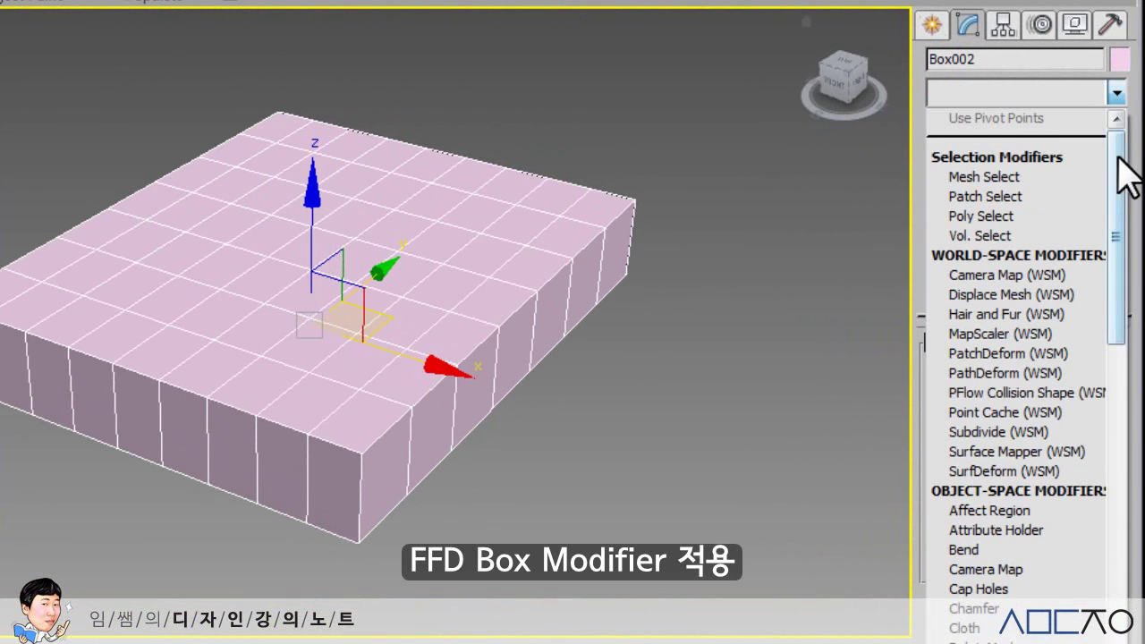
{"action": "left_click_drag", "start_coordinate": [1130, 174], "coordinate": [1127, 302]}
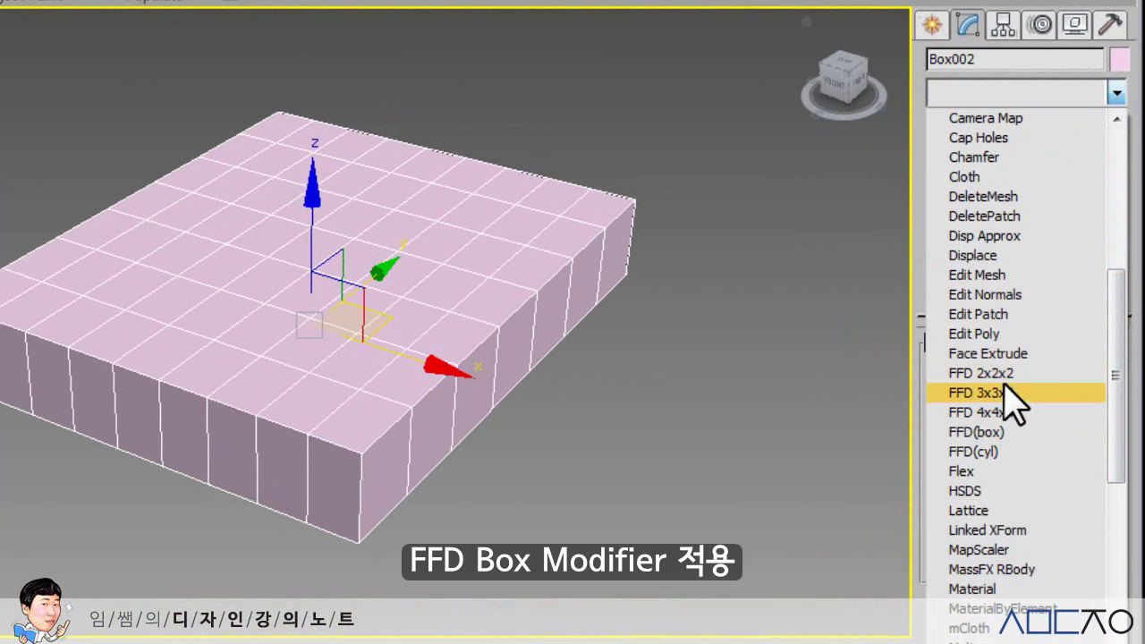
{"action": "left_click", "coordinate": [998, 430]}
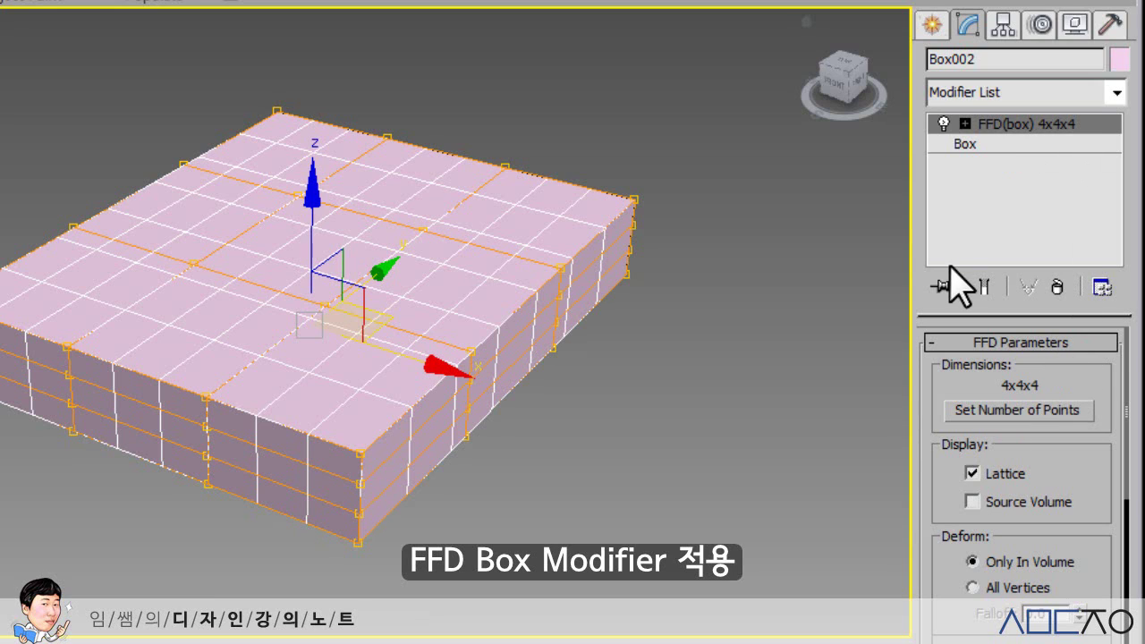
{"action": "scroll", "coordinate": [879, 300], "scroll_direction": "up", "scroll_amount": 3}
{"action": "key", "text": "alt+w"}
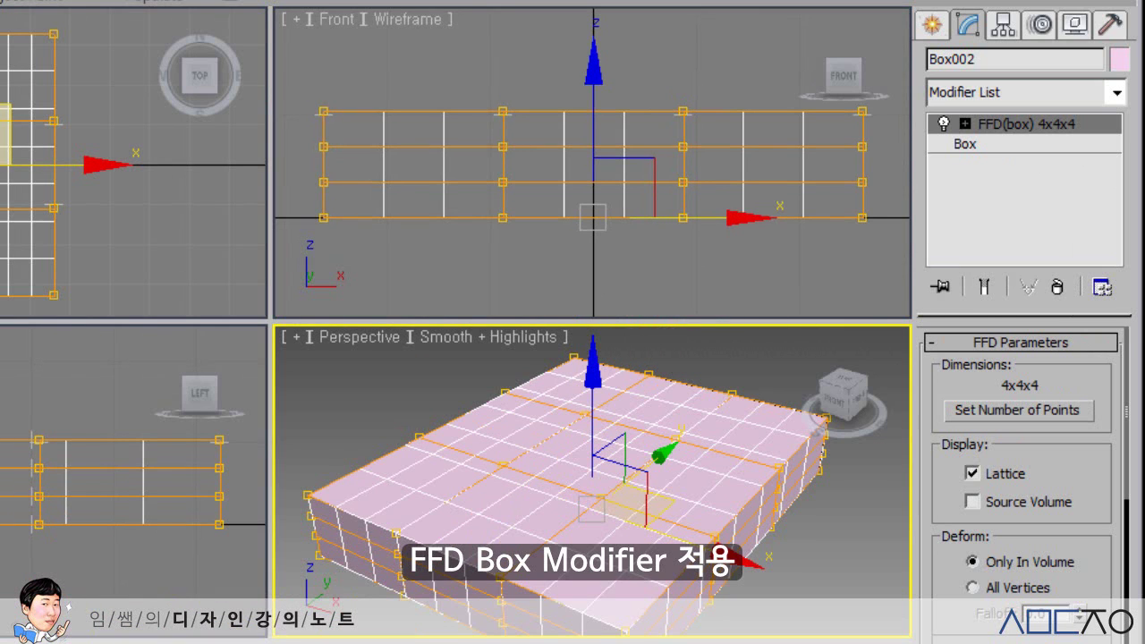
- Try raising one inner control point on the top of the FFD lattice, undo the move and leave control-point editing
{"action": "left_click", "coordinate": [965, 123]}
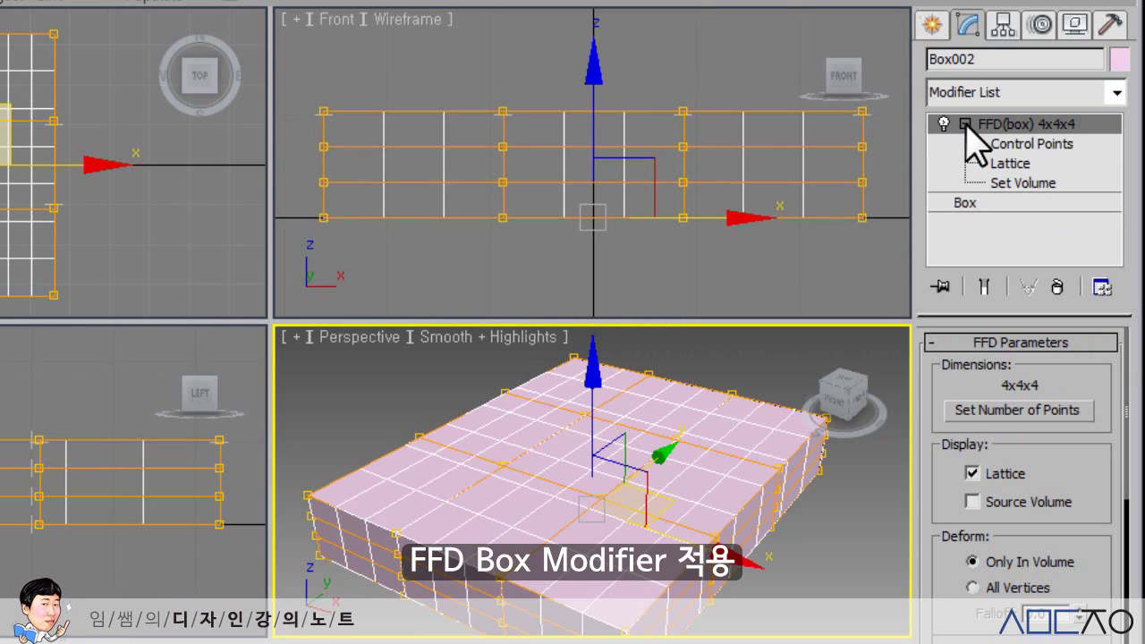
{"action": "left_click", "coordinate": [1060, 144]}
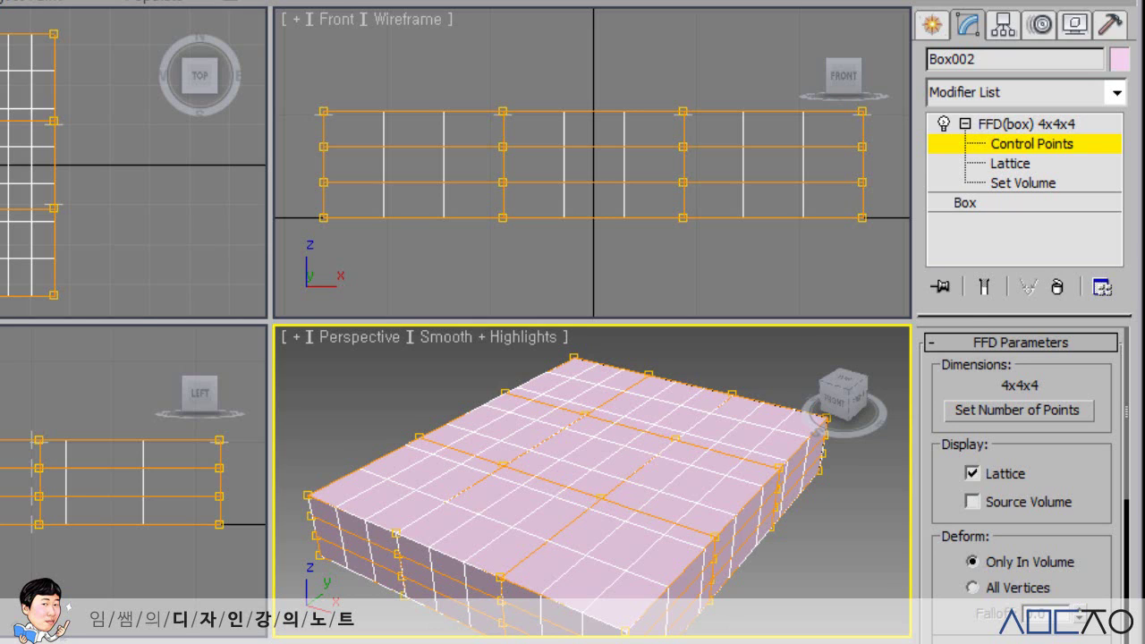
{"action": "left_click", "coordinate": [599, 498]}
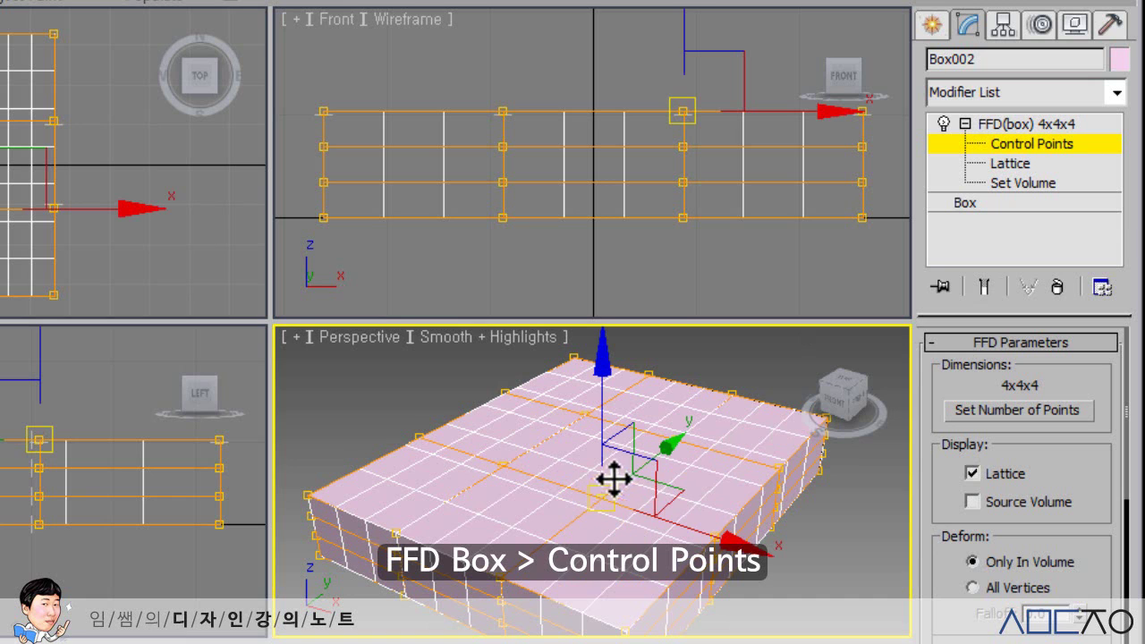
{"action": "left_click_drag", "start_coordinate": [614, 480], "coordinate": [608, 416]}
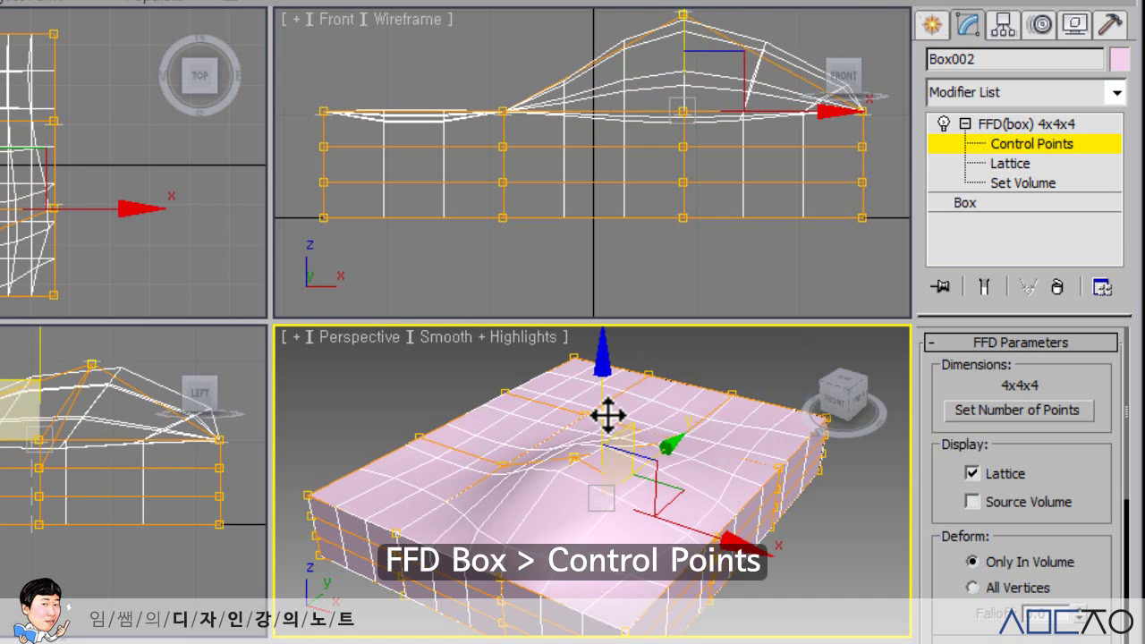
{"action": "key", "text": "ctrl+z"}
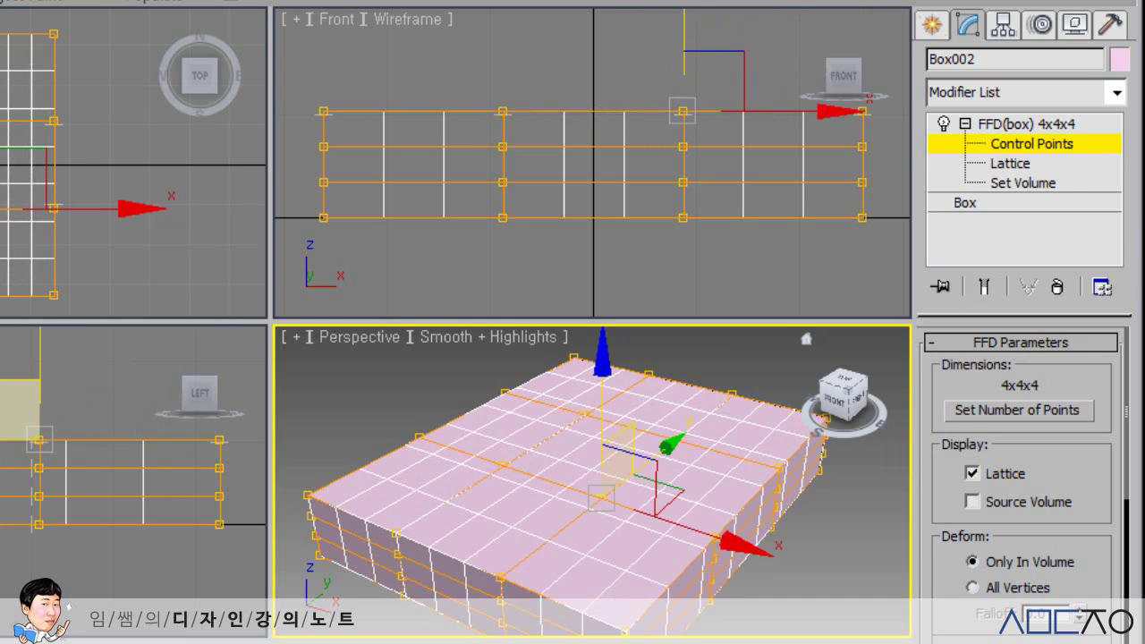
{"action": "left_click", "coordinate": [1049, 125]}
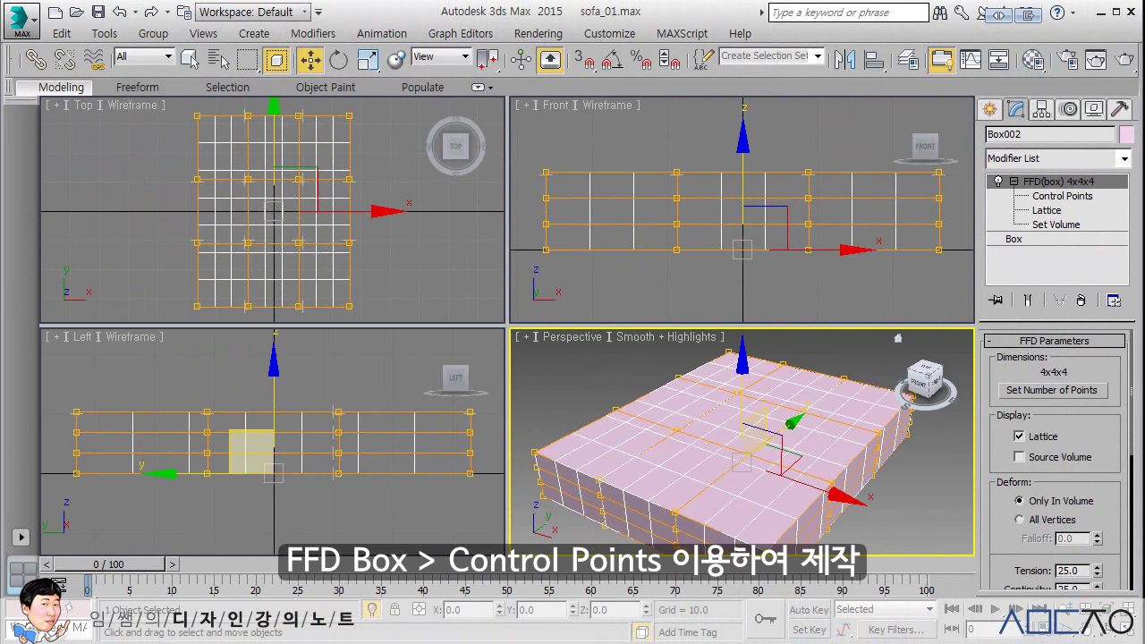
- Select the four inner columns of FFD control points in the Top viewport and lower them about 4.75 in the Front viewport
{"action": "left_click", "coordinate": [1065, 196]}
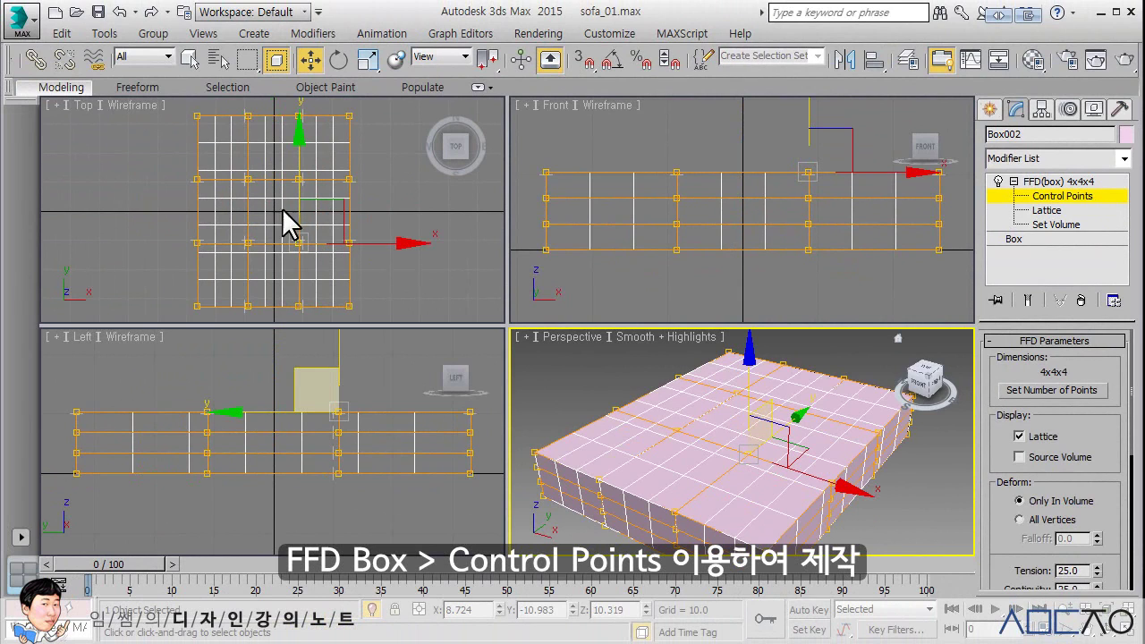
{"action": "left_click_drag", "start_coordinate": [228, 156], "coordinate": [258, 193]}
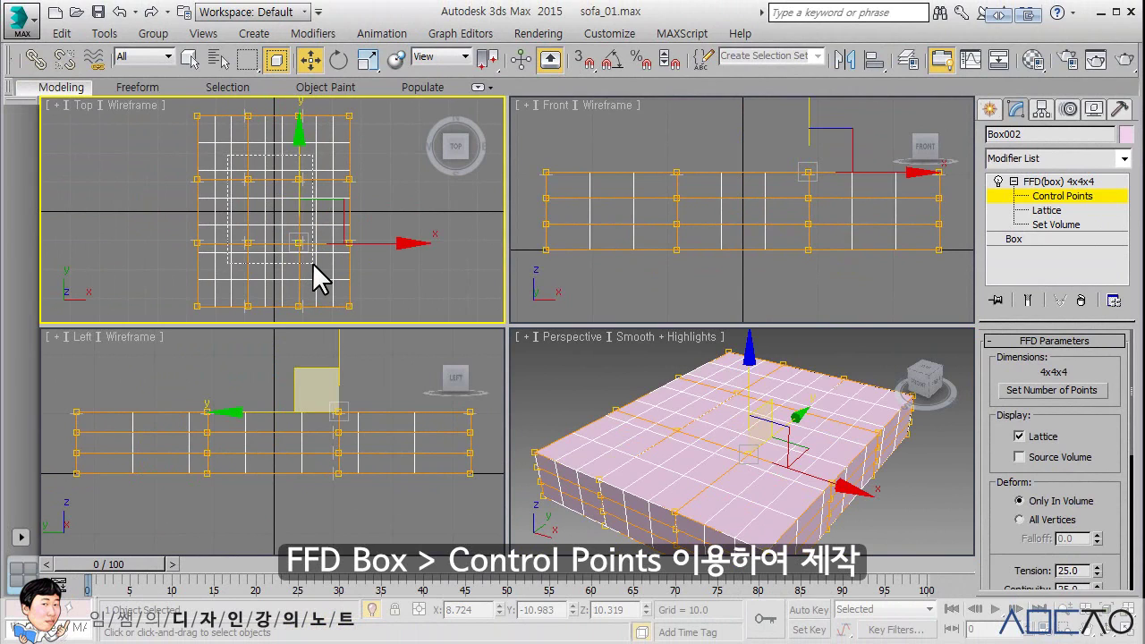
{"action": "left_click_drag", "start_coordinate": [312, 262], "coordinate": [312, 262]}
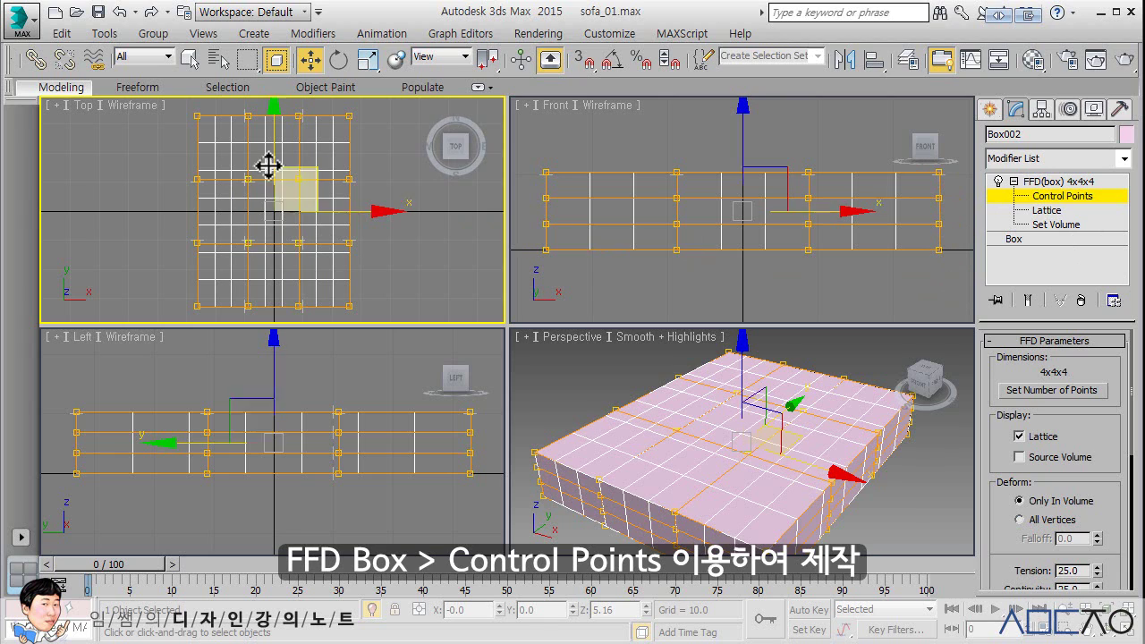
{"action": "left_click_drag", "start_coordinate": [229, 159], "coordinate": [313, 263]}
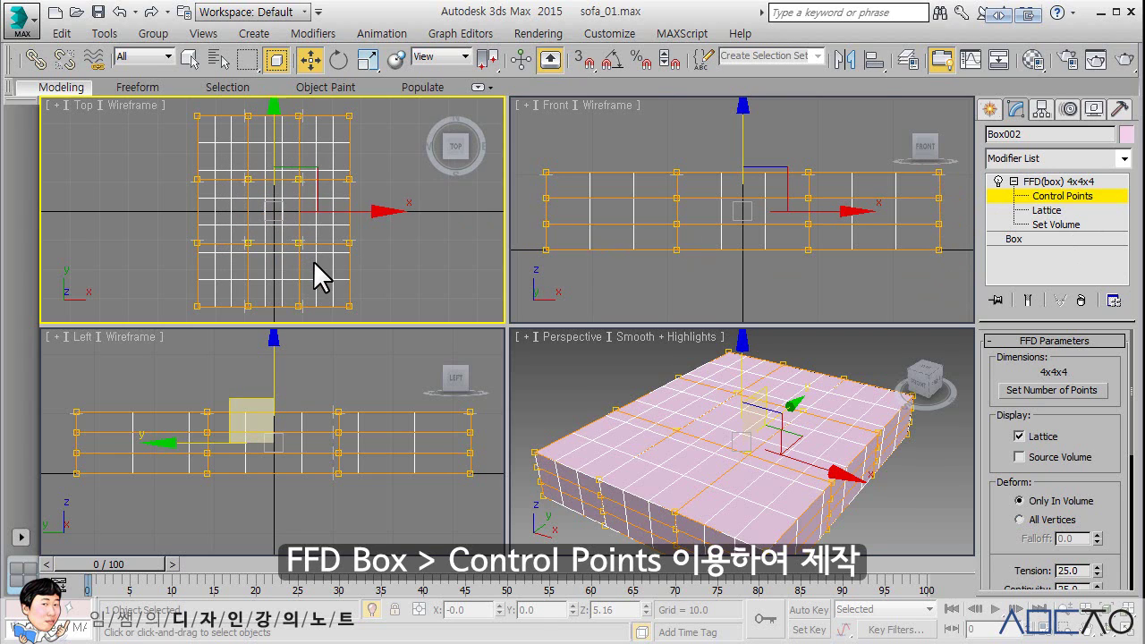
{"action": "right_click", "coordinate": [616, 271]}
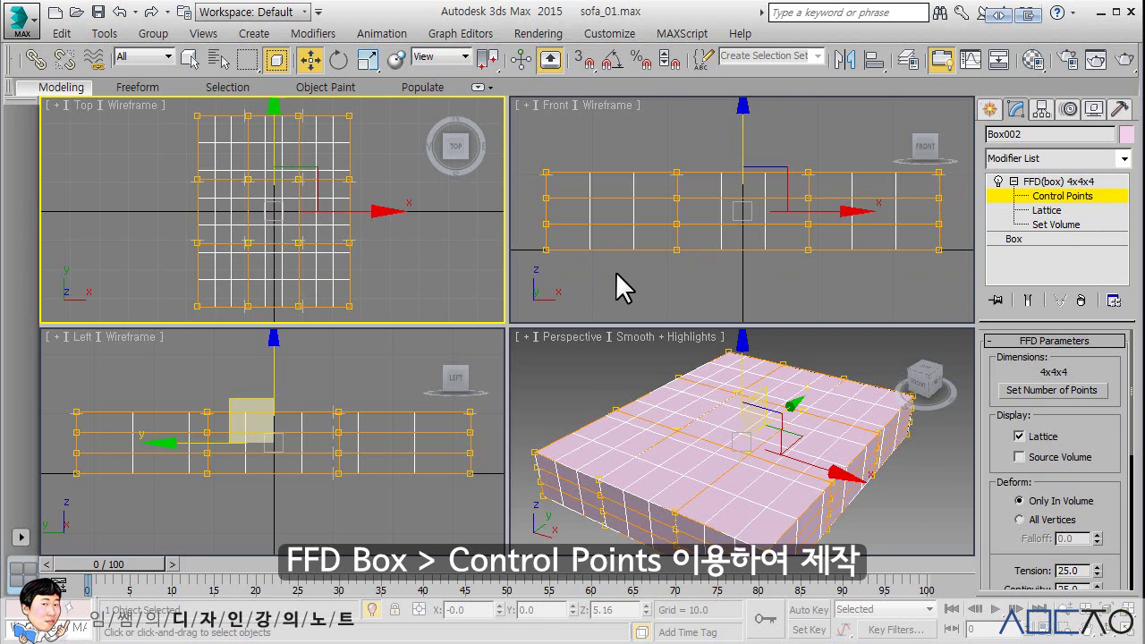
{"action": "right_click", "coordinate": [616, 358]}
{"action": "right_click", "coordinate": [440, 373]}
{"action": "right_click", "coordinate": [372, 304]}
{"action": "right_click", "coordinate": [744, 164]}
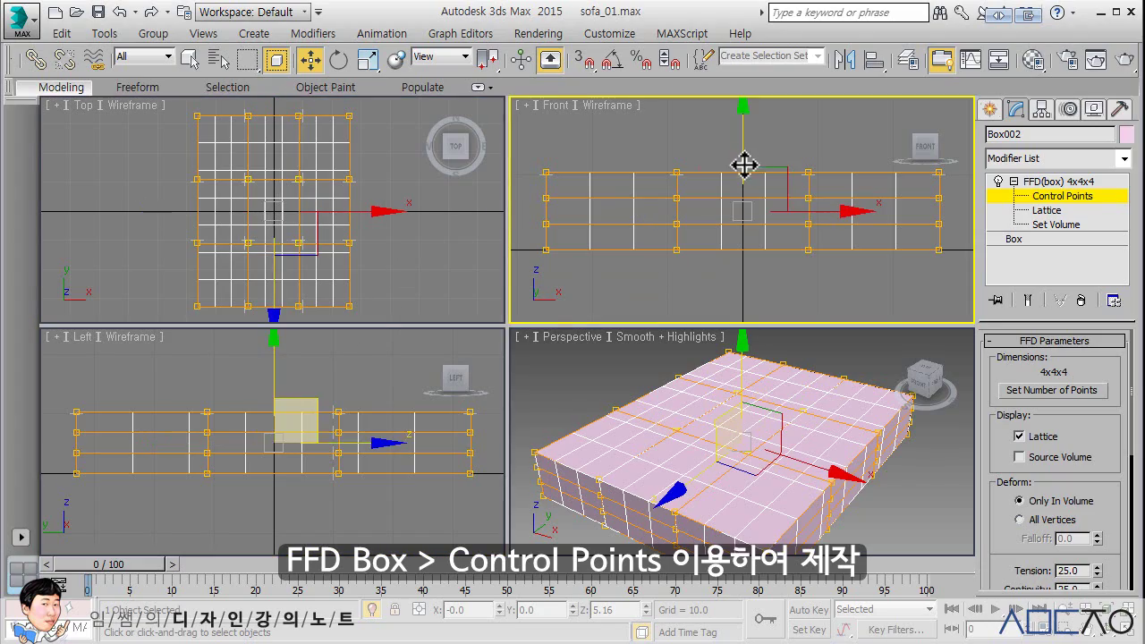
{"action": "left_click_drag", "start_coordinate": [745, 135], "coordinate": [736, 169]}
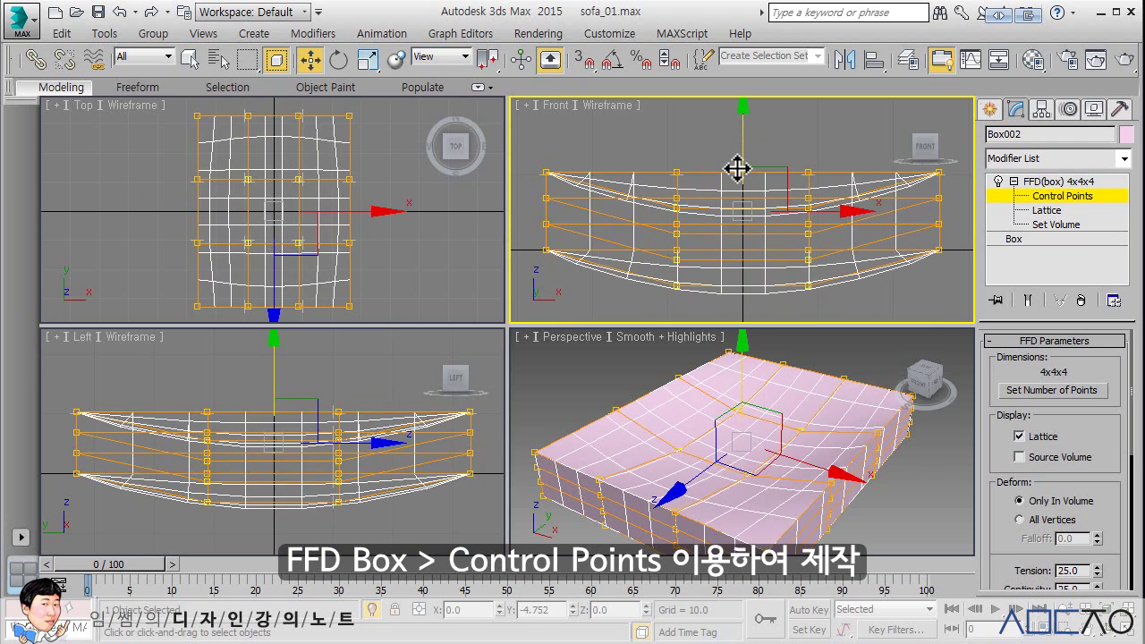
{"action": "left_click", "coordinate": [592, 366]}
{"action": "middle_click_drag", "start_coordinate": [589, 370], "coordinate": [685, 429], "text": "alt"}
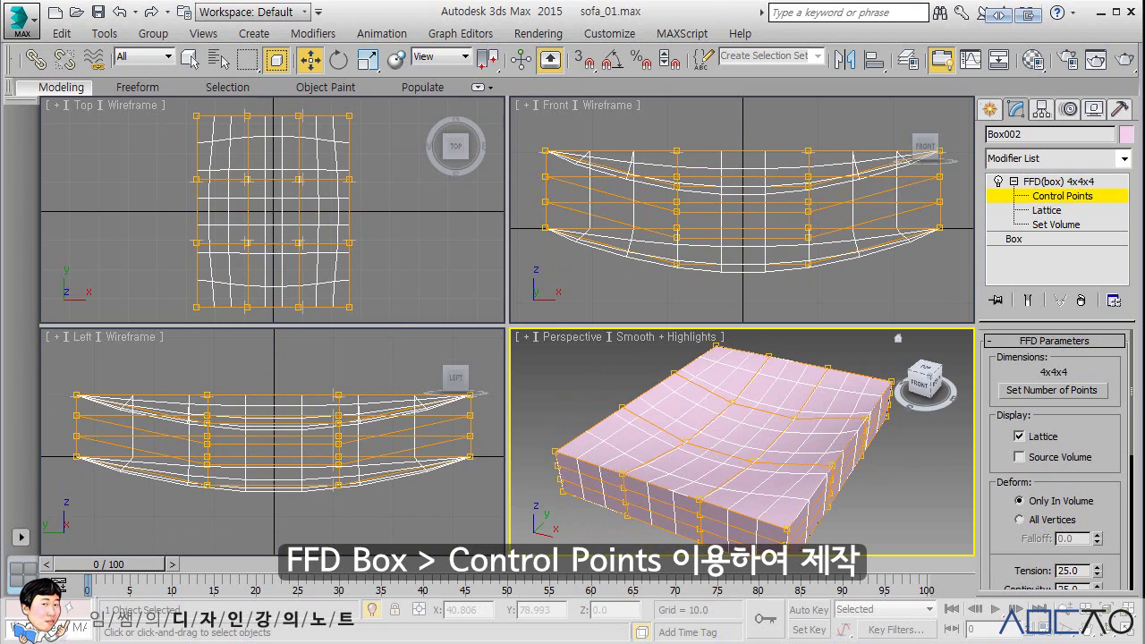
- Select the four corner columns of FFD control points of the cushion in the Top viewport
{"action": "left_click", "coordinate": [384, 239]}
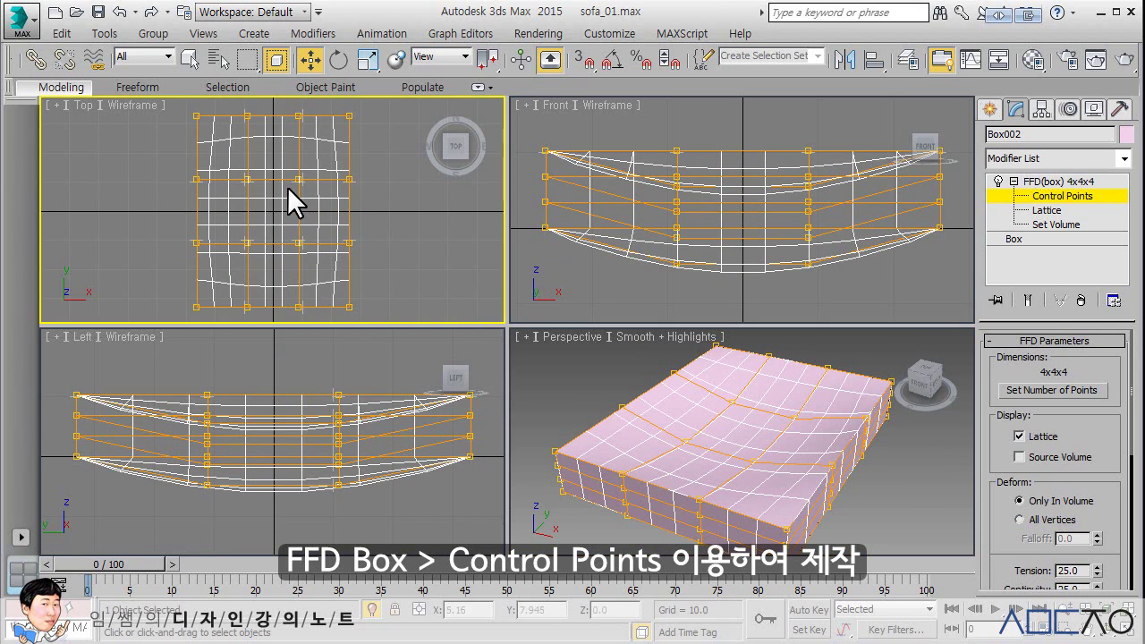
{"action": "scroll", "coordinate": [222, 166], "scroll_direction": "down", "scroll_amount": 3}
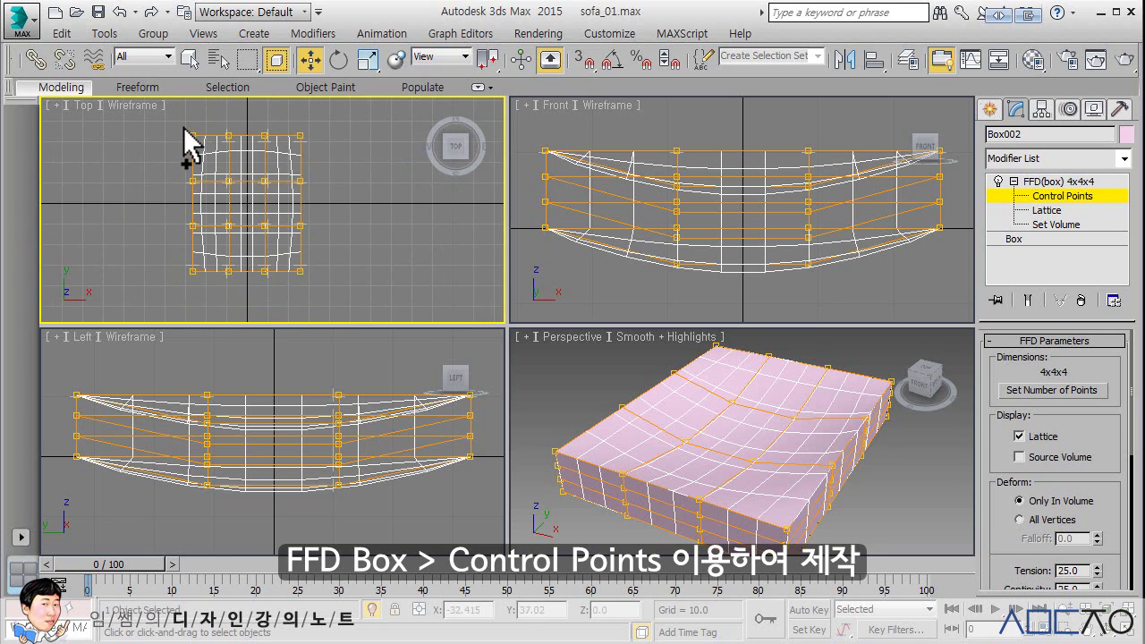
{"action": "left_click", "coordinate": [195, 137]}
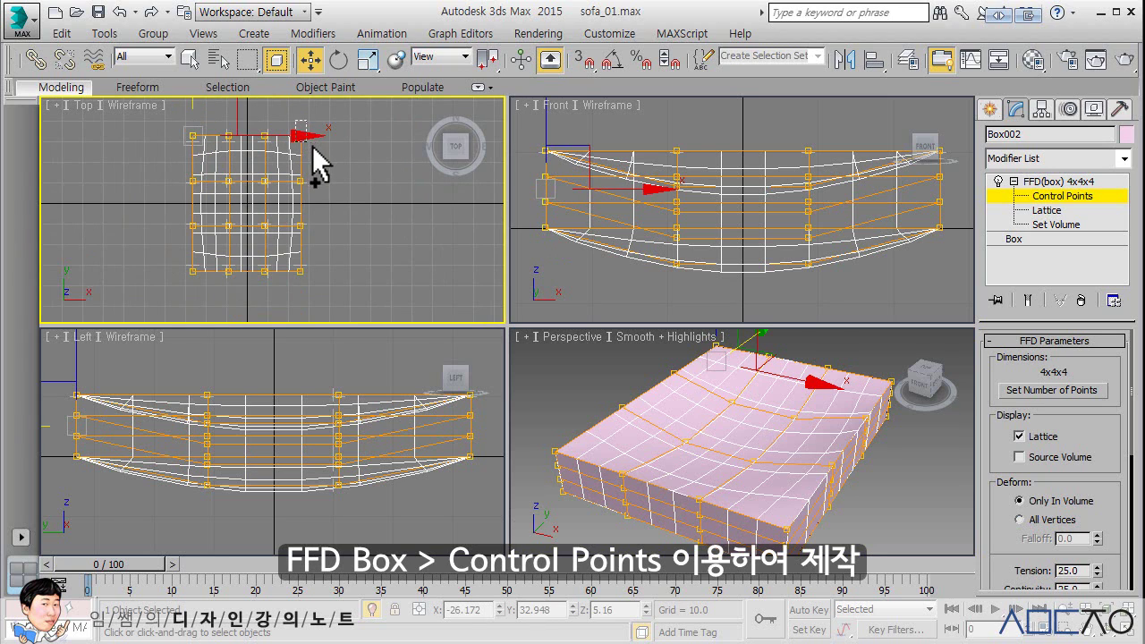
{"action": "left_click", "coordinate": [302, 137], "text": "ctrl"}
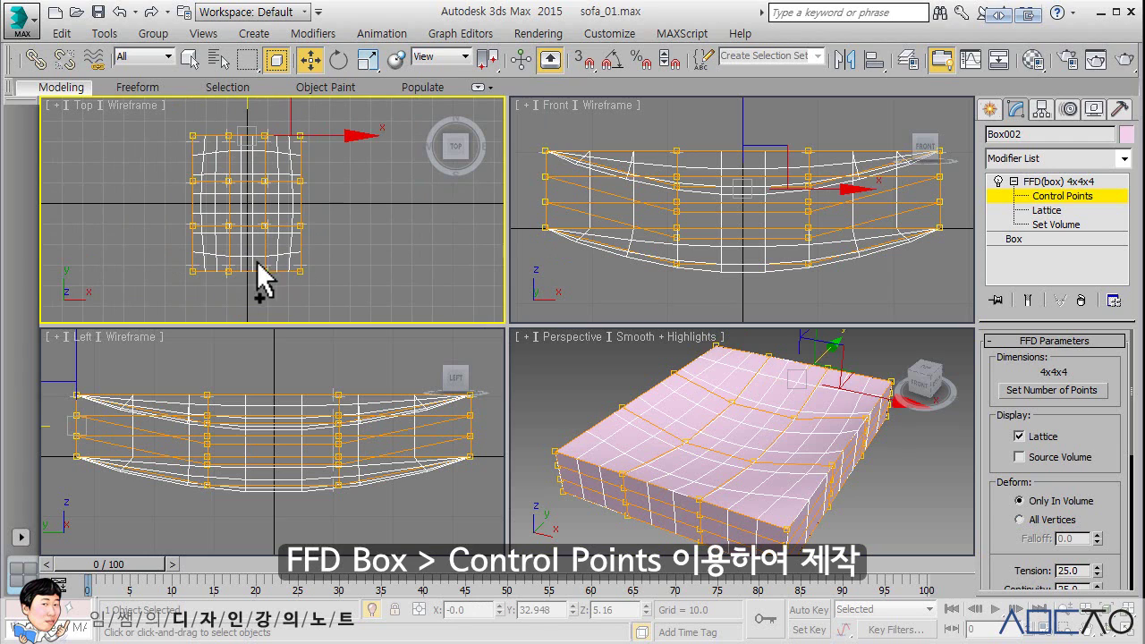
{"action": "left_click_drag", "start_coordinate": [184, 257], "coordinate": [208, 287], "text": "ctrl"}
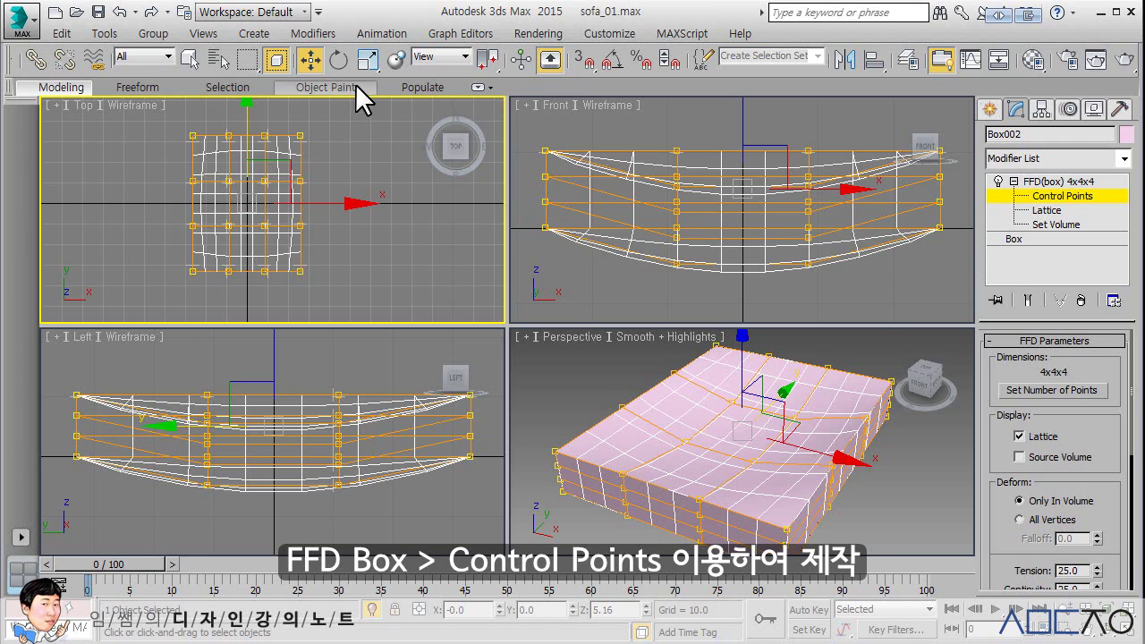
- Activate uniform scaling and set the transform center to Use Selection Center
{"action": "left_click", "coordinate": [368, 61]}
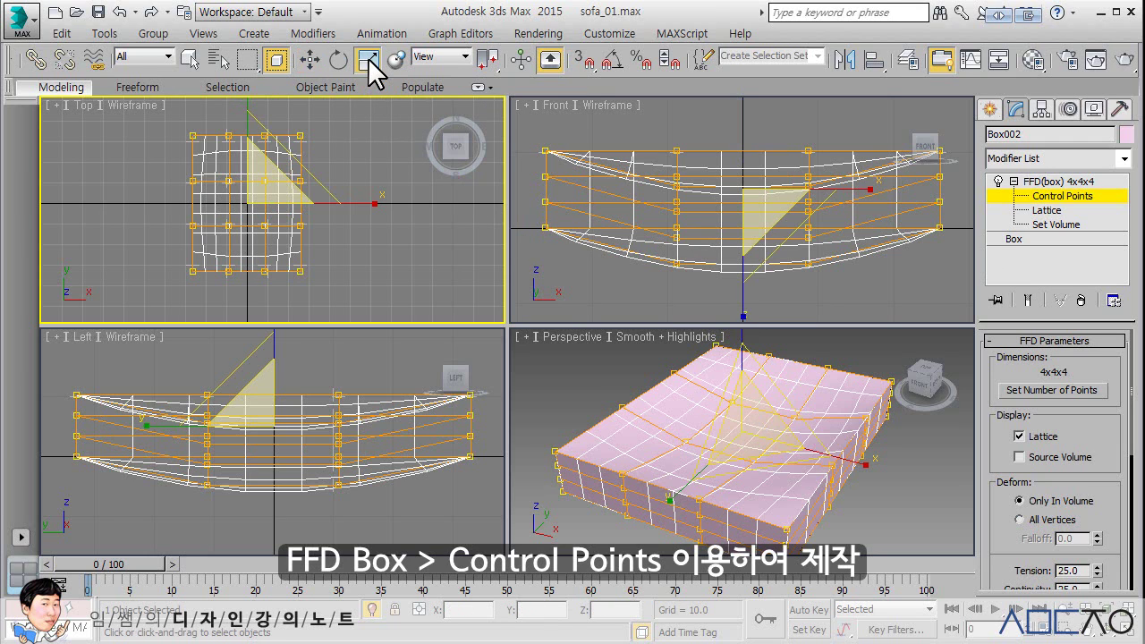
{"action": "left_click", "coordinate": [490, 60]}
{"action": "left_click_drag", "start_coordinate": [490, 61], "coordinate": [487, 152]}
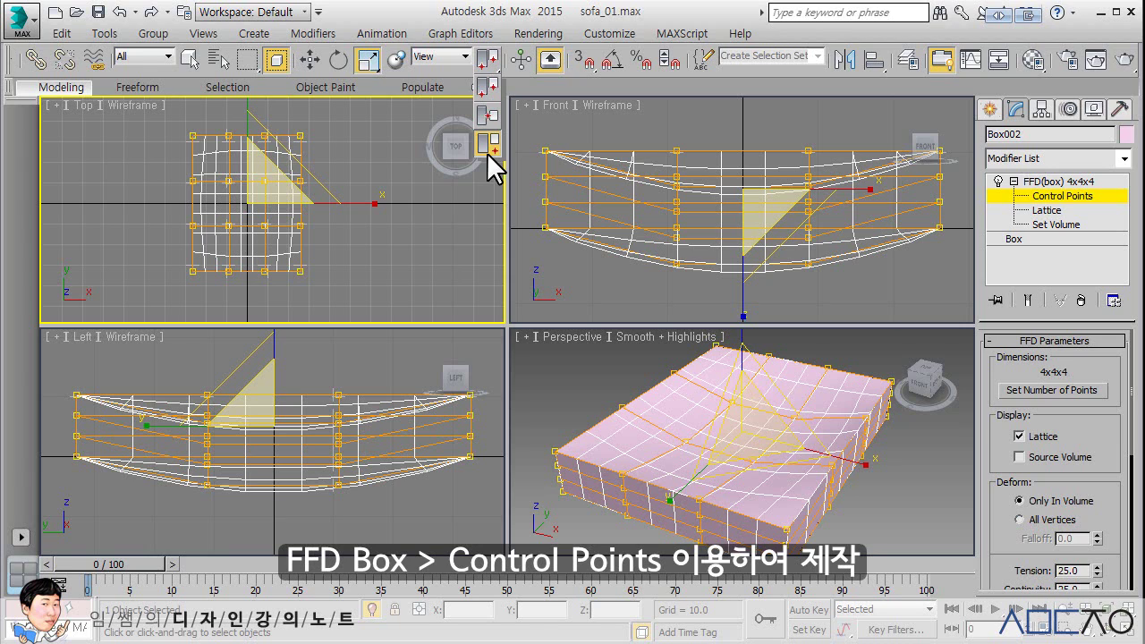
{"action": "left_click_drag", "start_coordinate": [487, 152], "coordinate": [486, 152]}
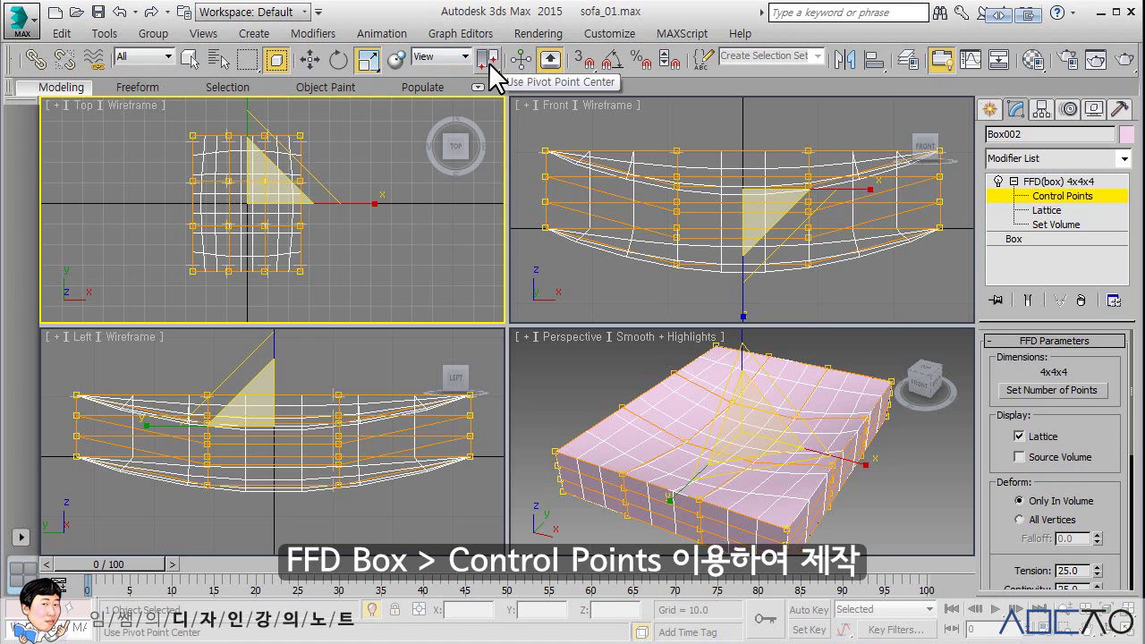
{"action": "left_click_drag", "start_coordinate": [489, 61], "coordinate": [484, 113]}
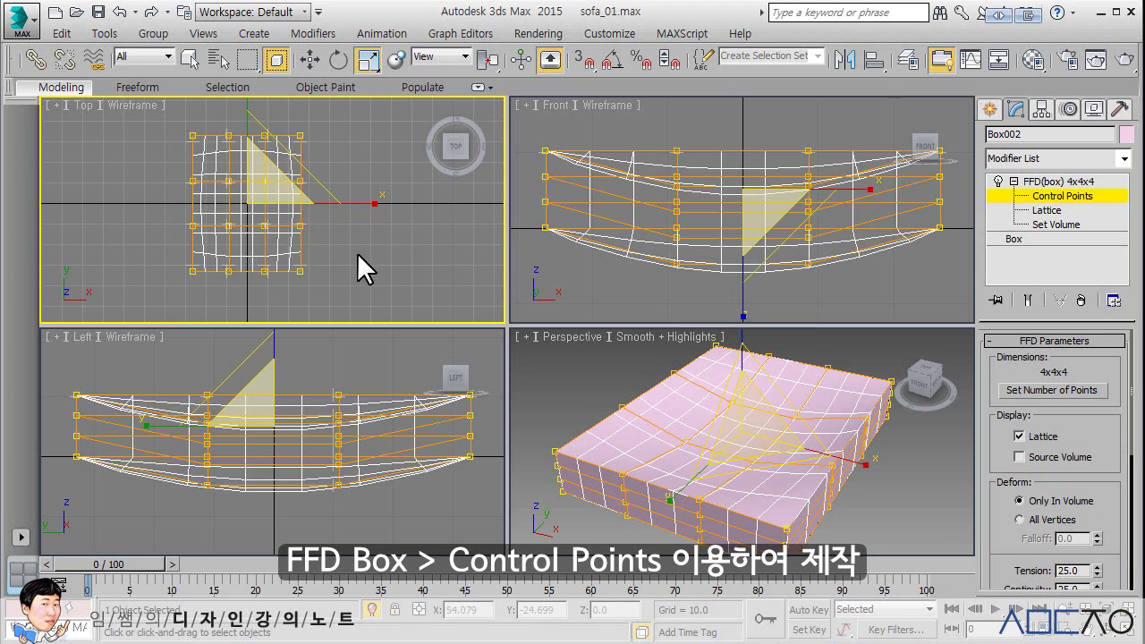
{"action": "left_click", "coordinate": [486, 59]}
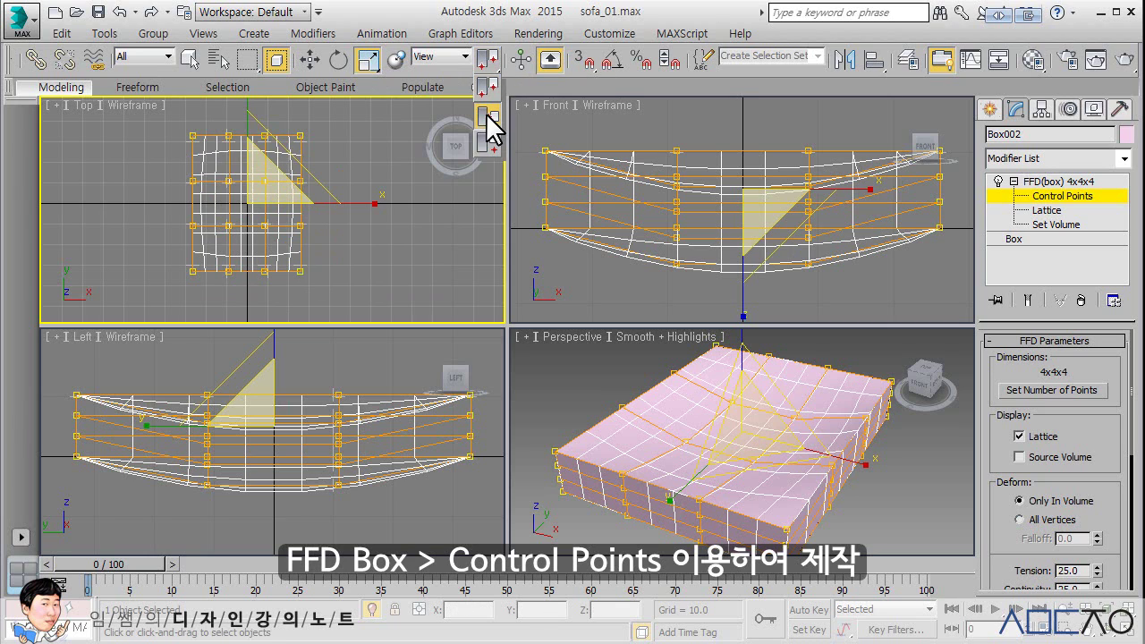
{"action": "left_click", "coordinate": [486, 114]}
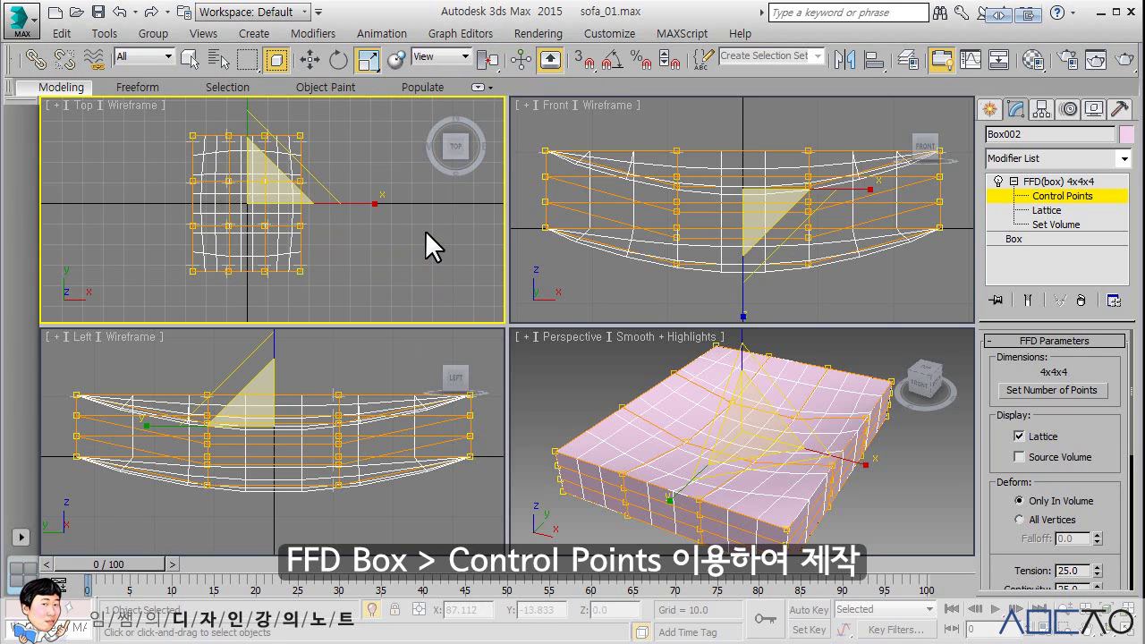
- Scale the corner control points inward in the XY plane to round the cushion's outline, and leave control-point editing
{"action": "middle_click_drag", "start_coordinate": [437, 232], "coordinate": [435, 250]}
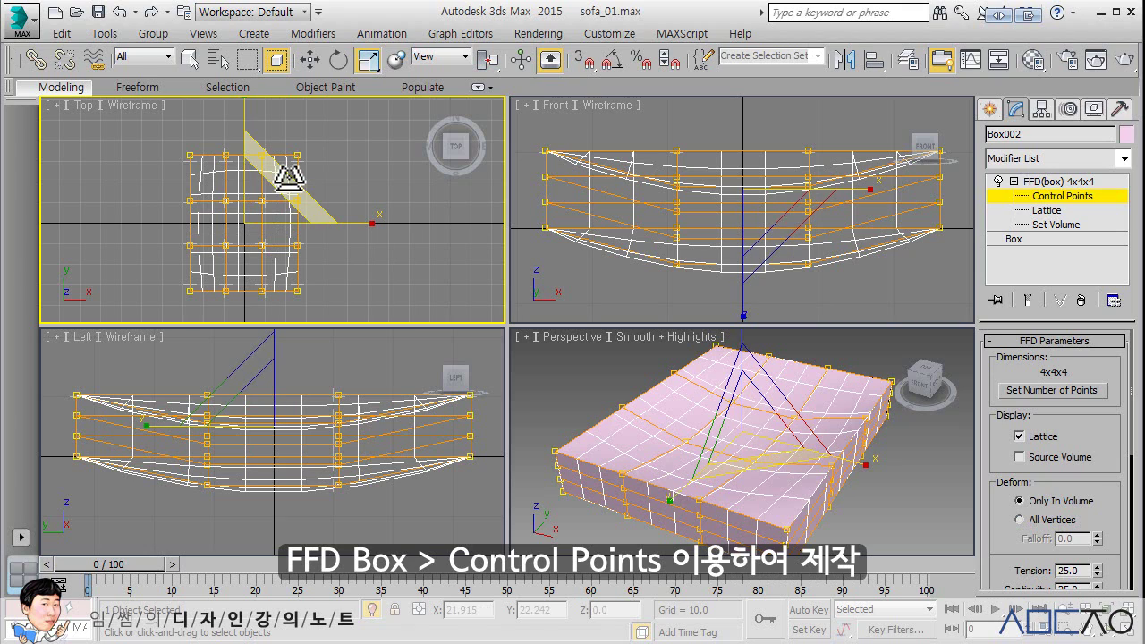
{"action": "left_click_drag", "start_coordinate": [289, 179], "coordinate": [287, 204]}
{"action": "left_click", "coordinate": [389, 247]}
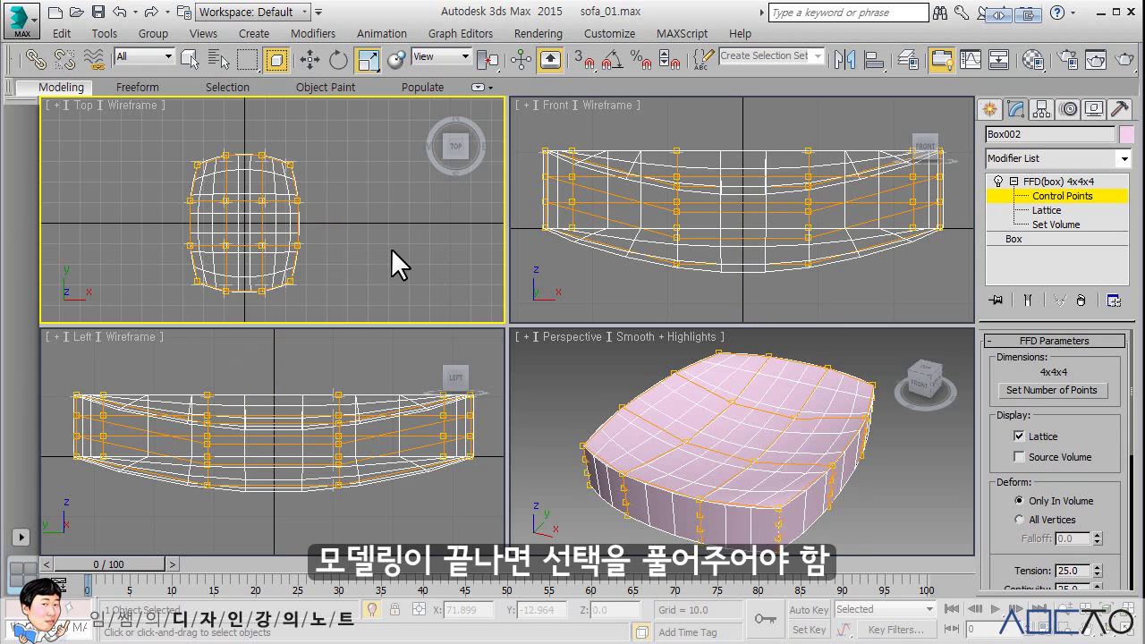
{"action": "left_click", "coordinate": [618, 302]}
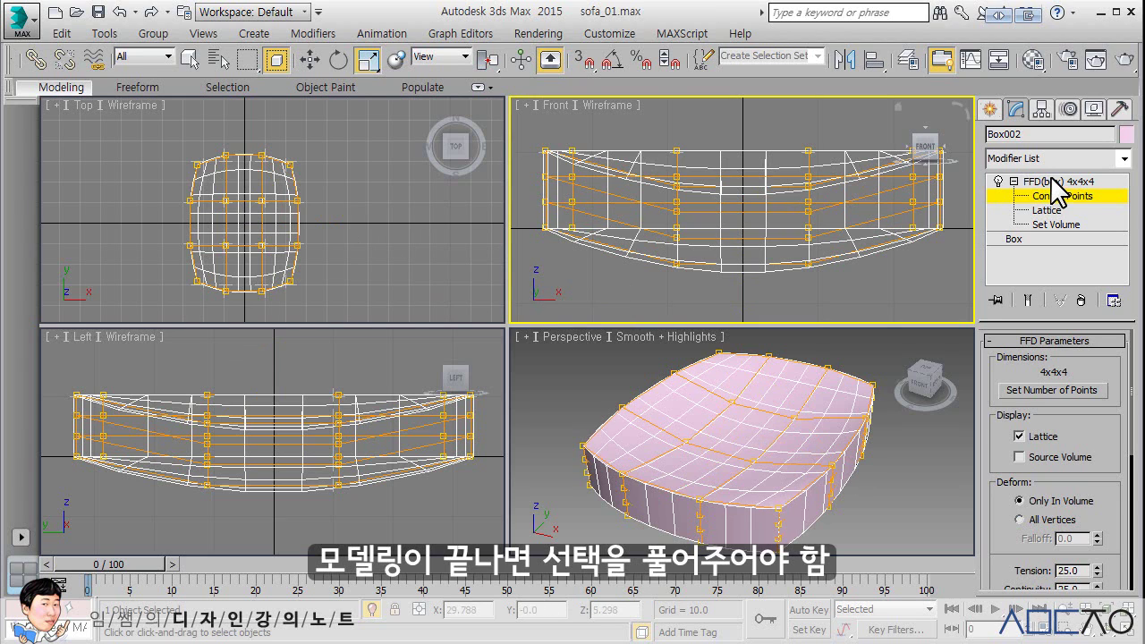
{"action": "left_click", "coordinate": [1061, 181]}
{"action": "left_click", "coordinate": [1014, 182]}
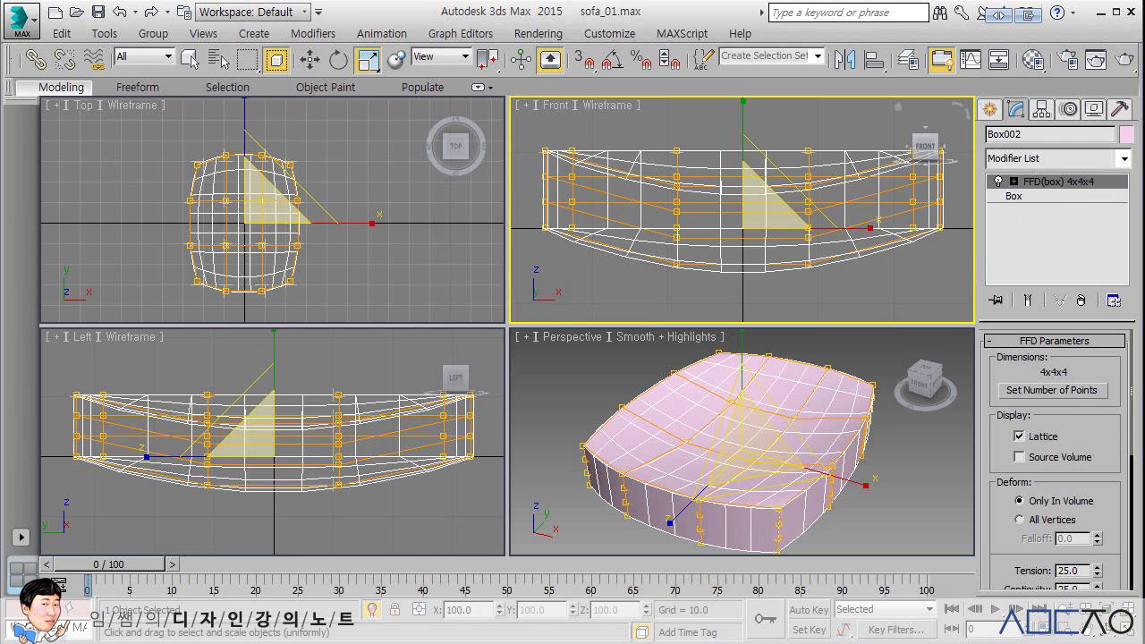
- Apply a TurboSmooth modifier to the cushion with 3 iterations and Isoline Display enabled
{"action": "left_click", "coordinate": [1124, 158]}
{"action": "left_click_drag", "start_coordinate": [1125, 197], "coordinate": [1117, 508]}
{"action": "left_click", "coordinate": [1056, 533]}
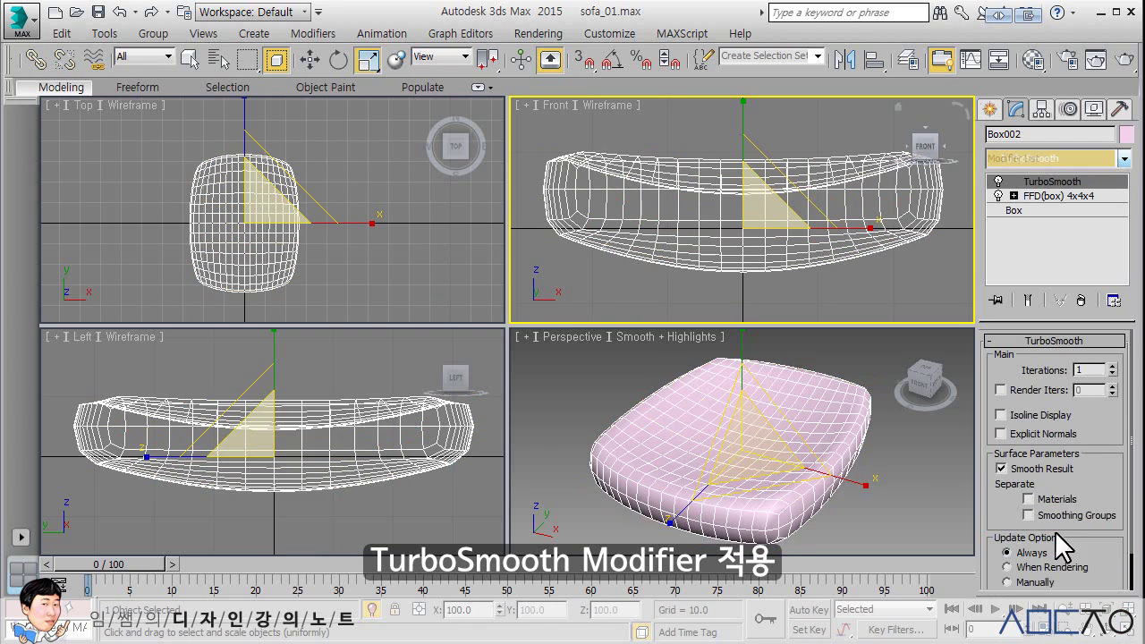
{"action": "left_click", "coordinate": [1113, 367]}
{"action": "left_click", "coordinate": [1113, 367]}
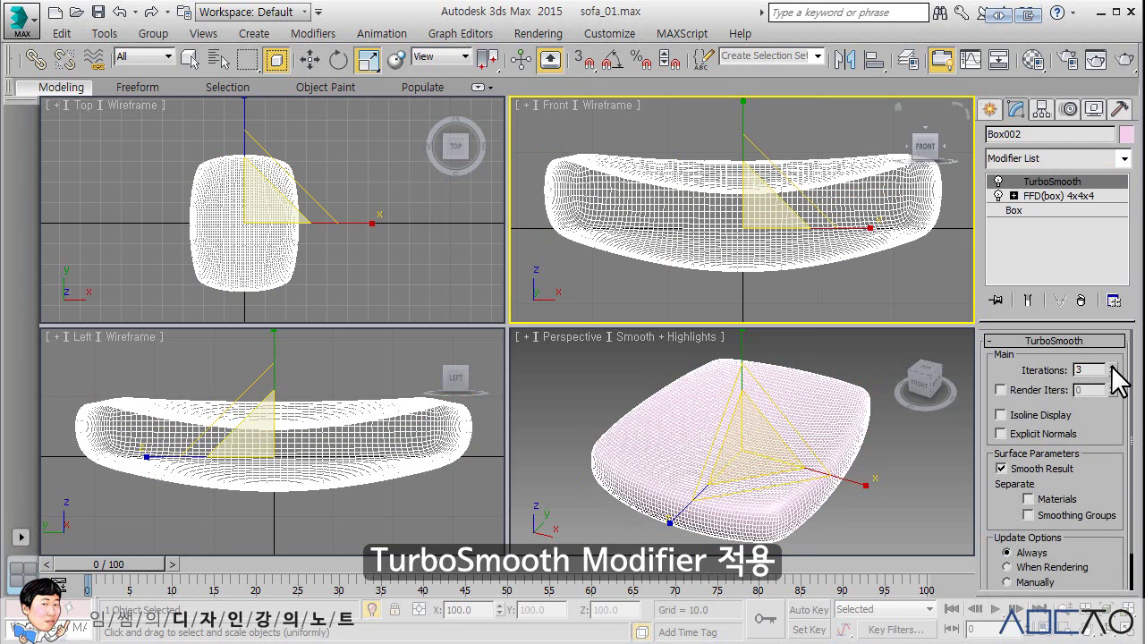
{"action": "left_click", "coordinate": [1001, 415]}
{"action": "left_click", "coordinate": [1112, 374]}
{"action": "left_click", "coordinate": [1112, 366]}
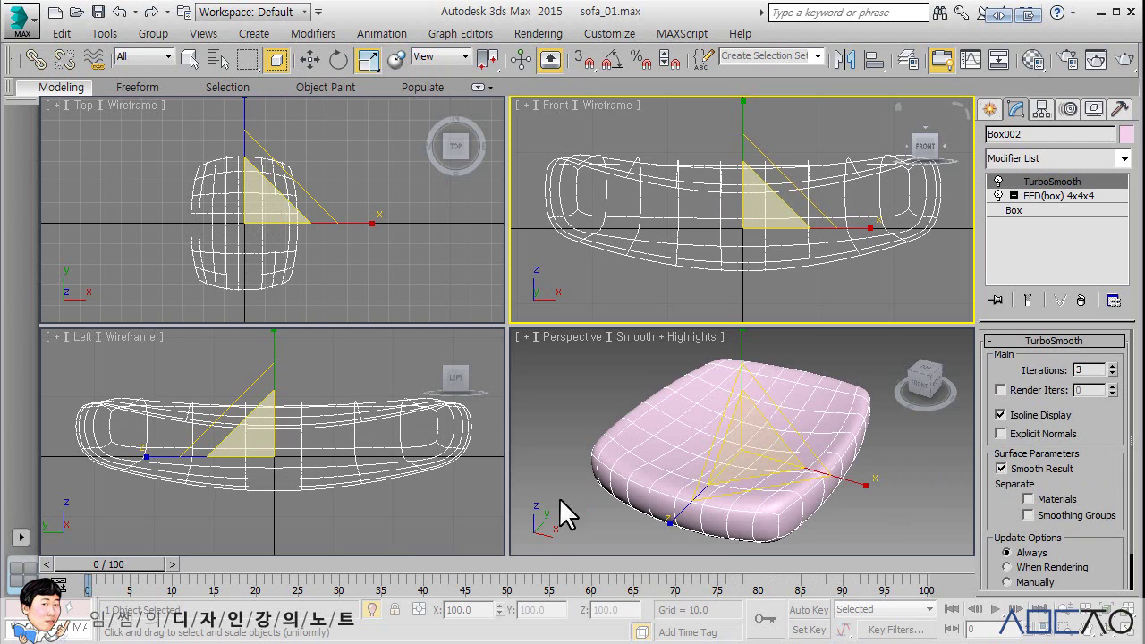
- Exit isolation and move the cushion onto the seat, about 13.05 toward the front and about 18.59 upward
{"action": "left_click", "coordinate": [371, 611]}
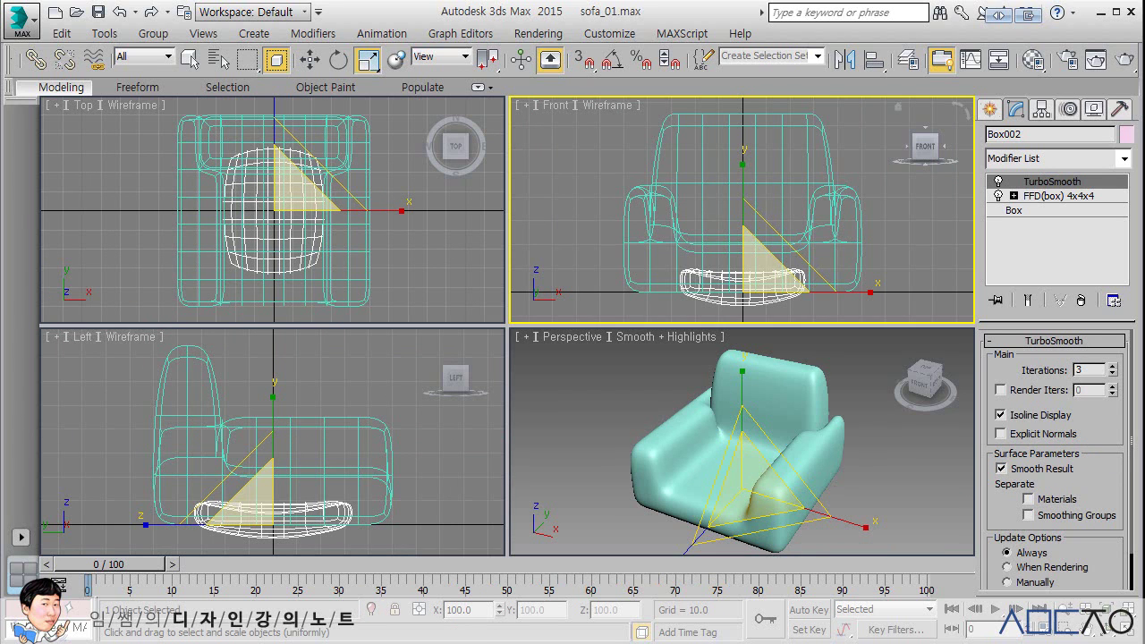
{"action": "left_click", "coordinate": [309, 60]}
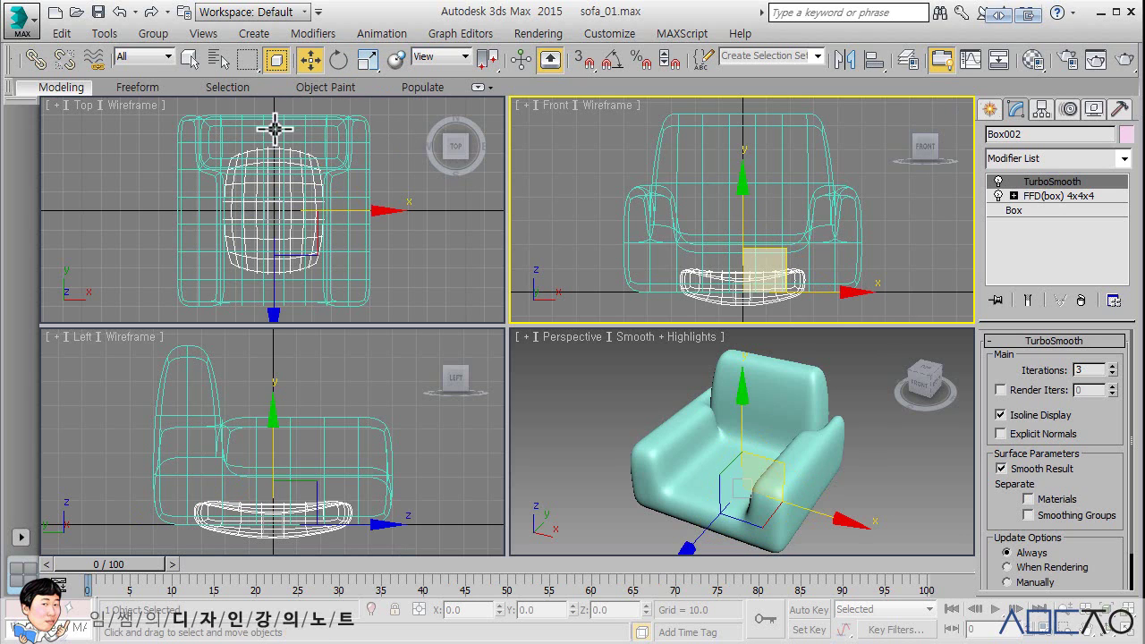
{"action": "left_click", "coordinate": [280, 181]}
{"action": "left_click_drag", "start_coordinate": [274, 141], "coordinate": [275, 164]}
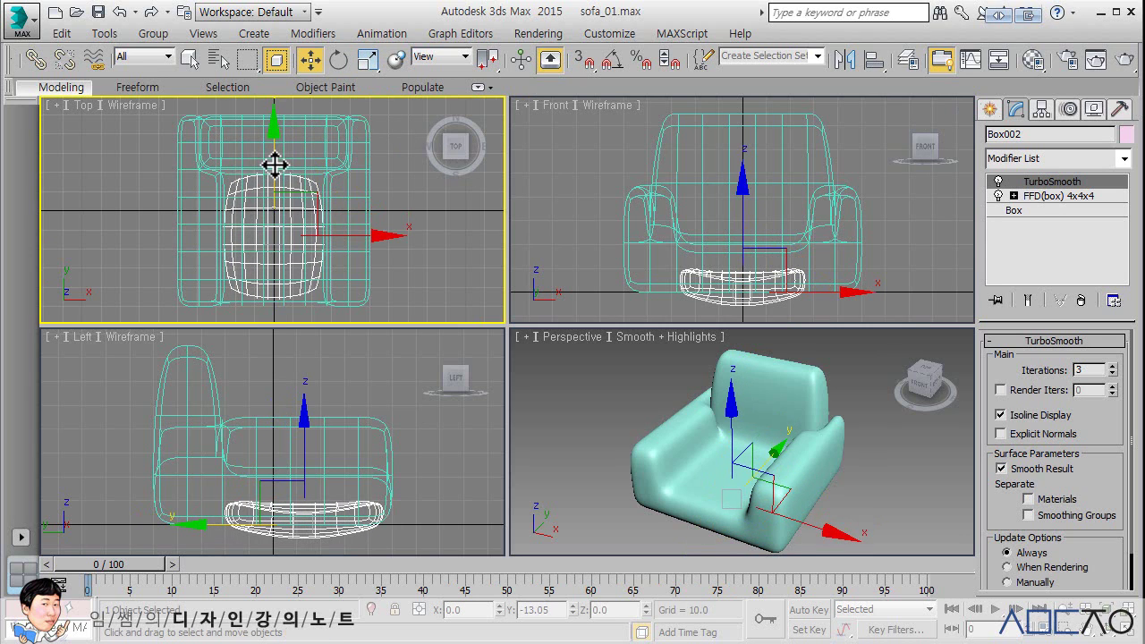
{"action": "right_click", "coordinate": [577, 237]}
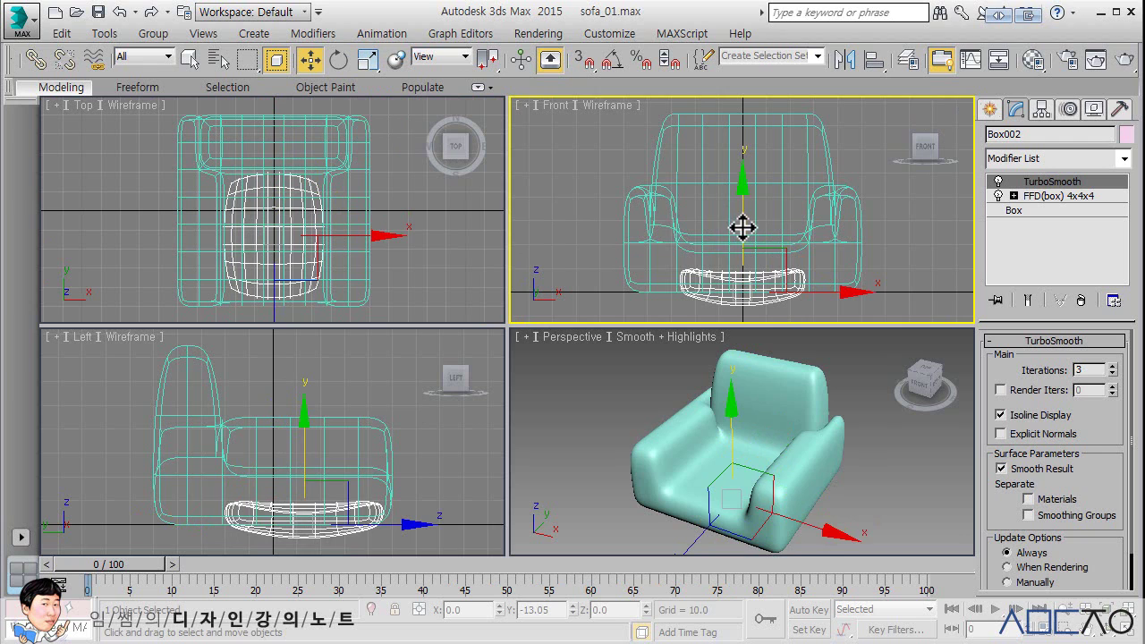
{"action": "left_click_drag", "start_coordinate": [742, 227], "coordinate": [740, 184]}
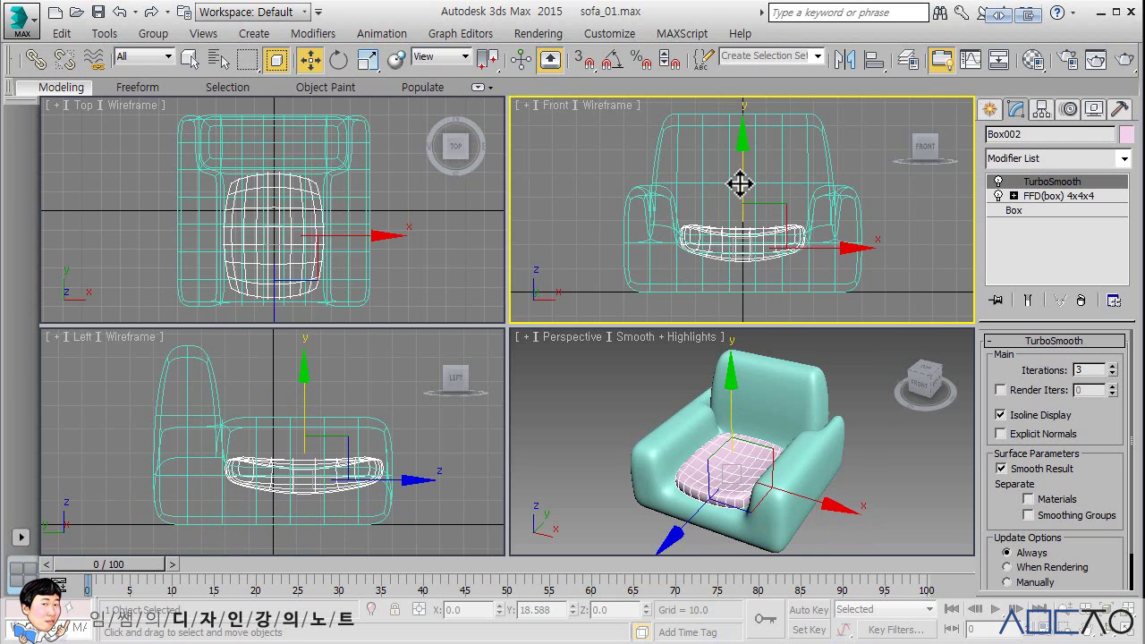
- Deselect the cushion and examine the armchair from the side in a maximized Perspective viewport
{"action": "left_click", "coordinate": [615, 388]}
{"action": "key", "text": "alt+w"}
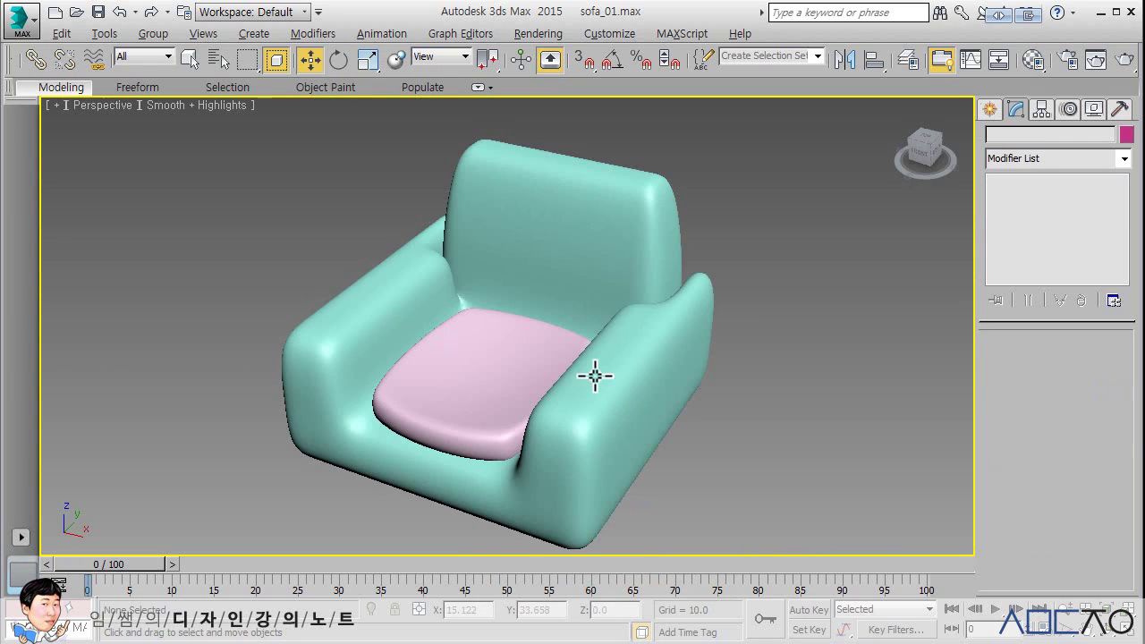
{"action": "middle_click_drag", "start_coordinate": [595, 376], "coordinate": [721, 315], "text": "alt"}
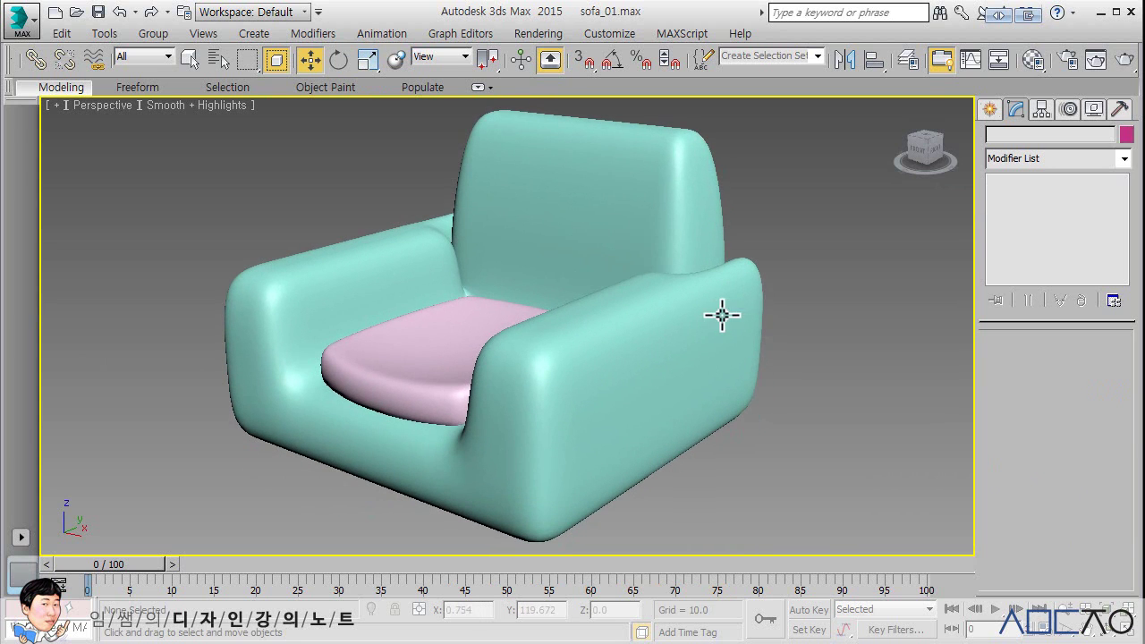
- Save the scene to the desktop as a new file named sofa_02
{"action": "left_click", "coordinate": [21, 27]}
{"action": "left_click", "coordinate": [67, 209]}
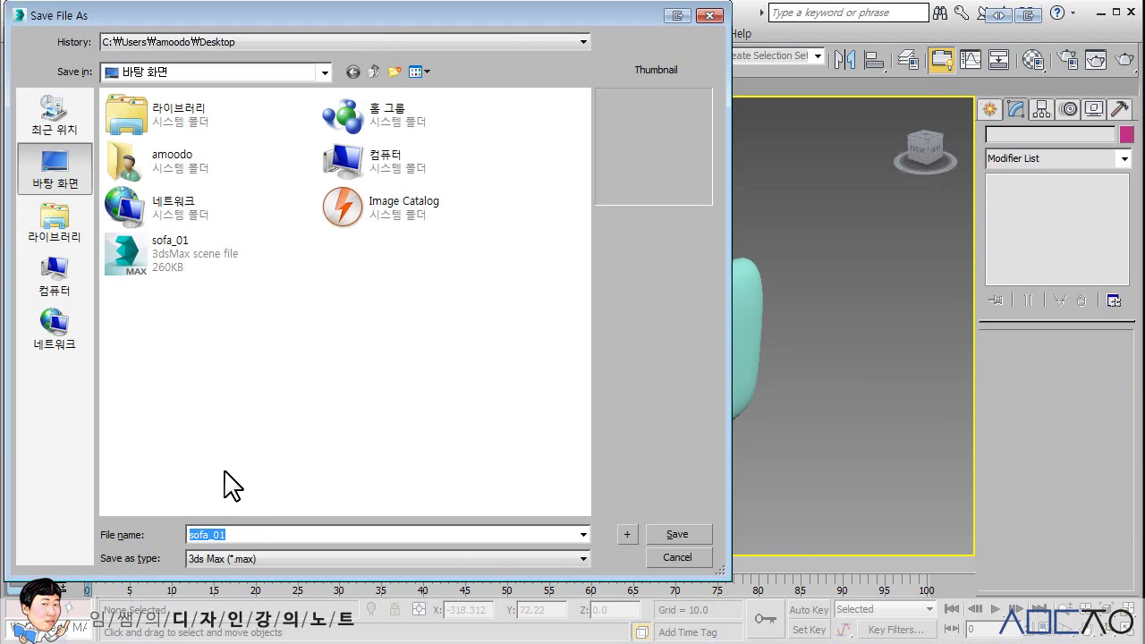
{"action": "left_click", "coordinate": [240, 534]}
{"action": "key", "text": "BackSpace"}
{"action": "type", "text": "2"}
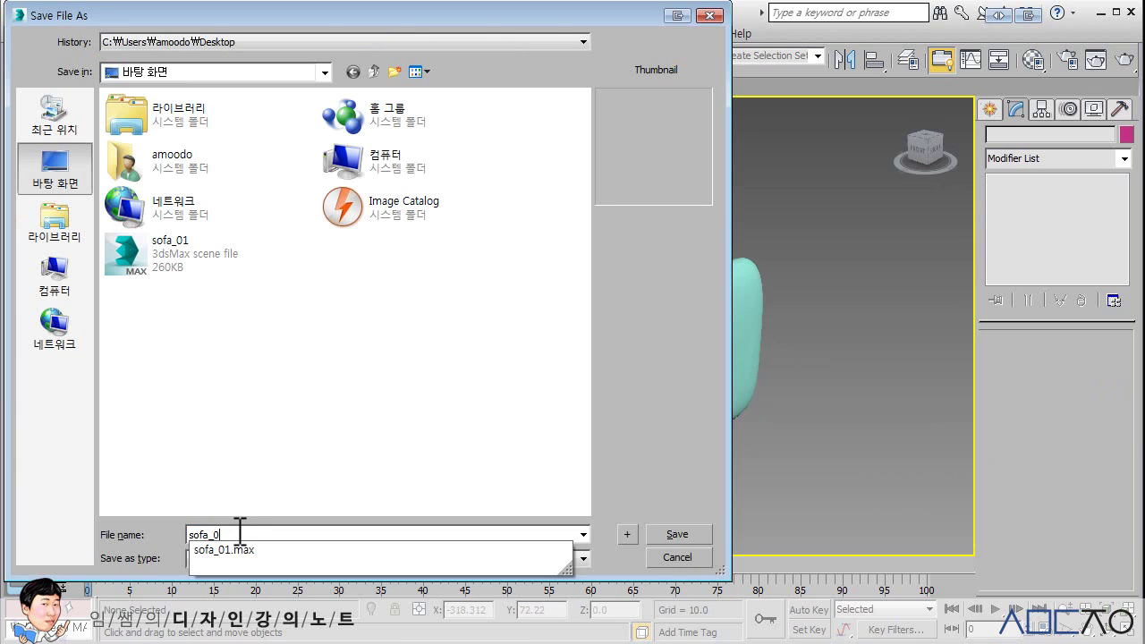
{"action": "key", "text": "Return"}
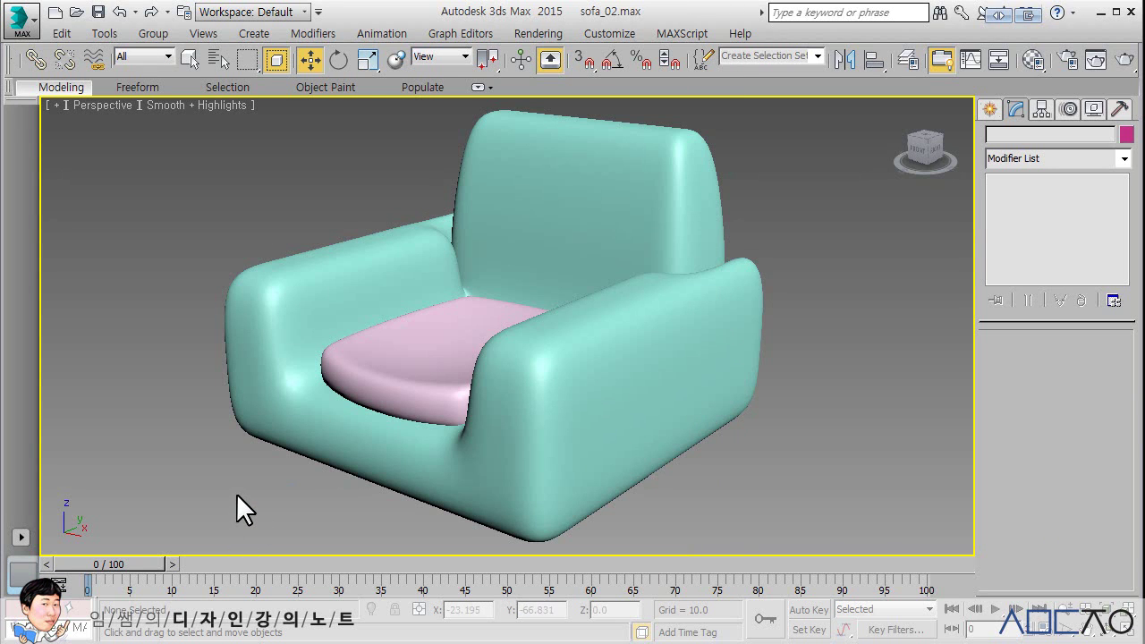